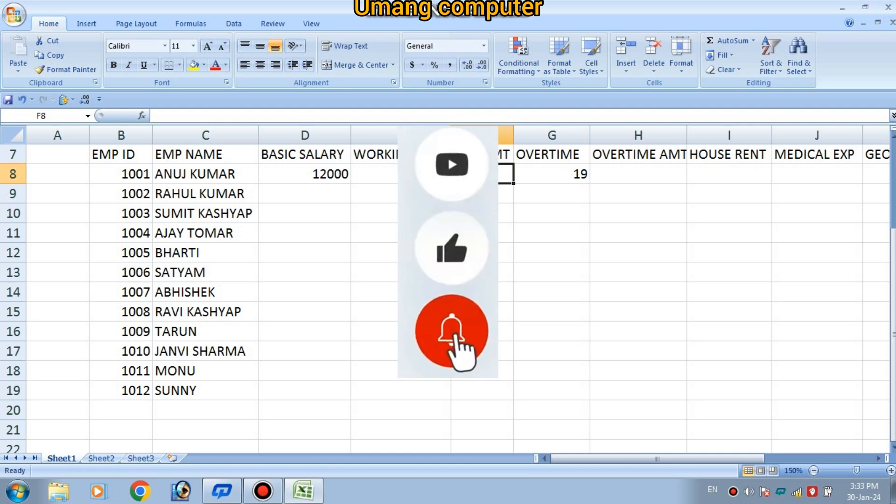
scroll(448, 281, "up", 2)
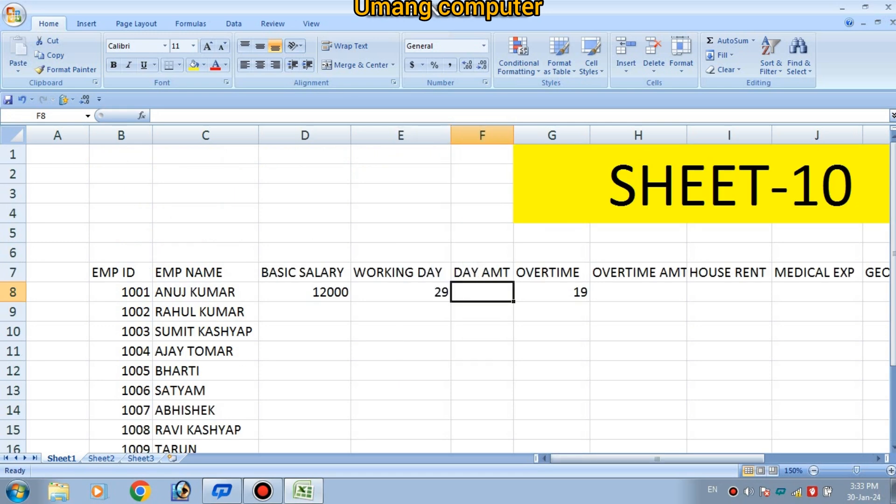
mouse_move(657, 459)
left_mouse_down()
mouse_move(746, 458)
mouse_move(658, 459)
left_mouse_up()
scroll(436, 9, "down", 2)
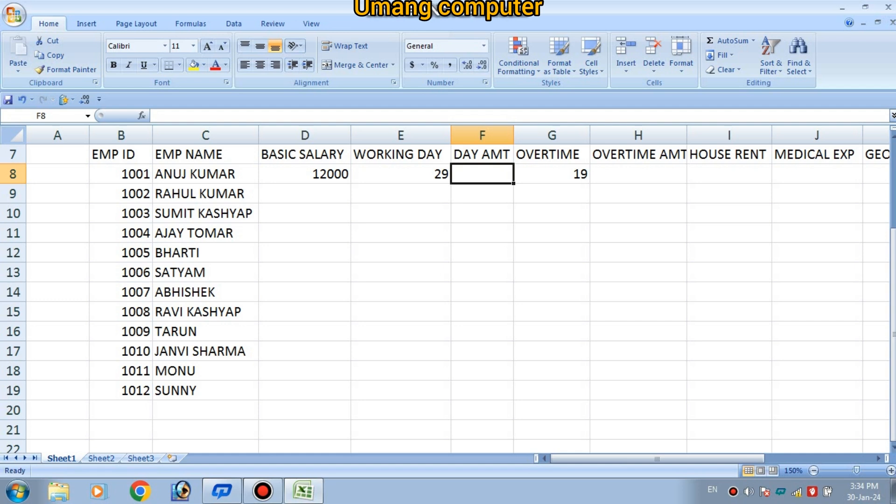
key("Left")
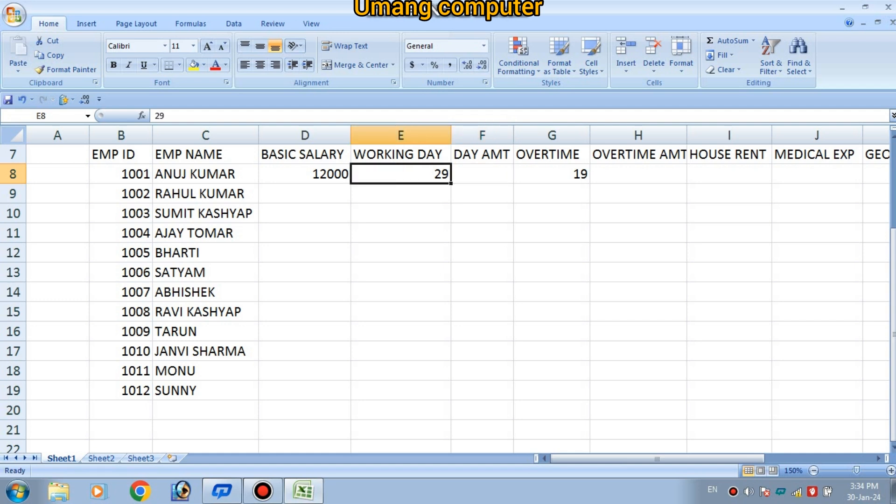
key("Right")
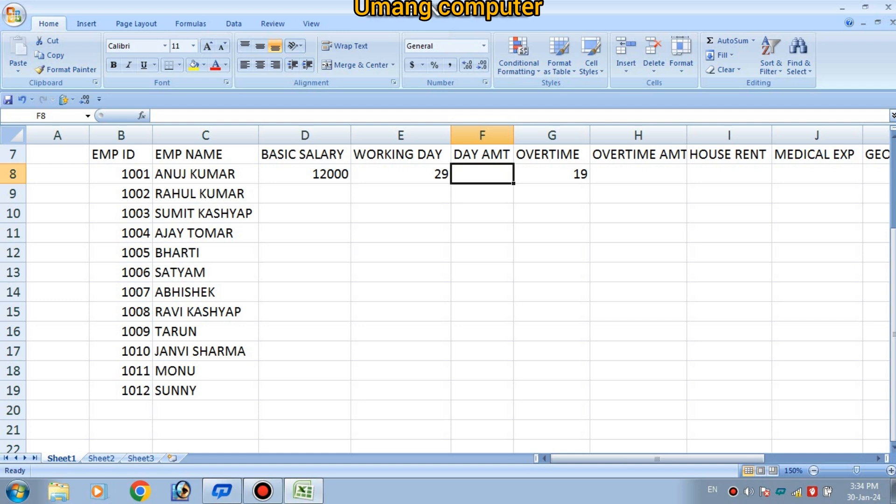
- Calculate the first employee's day amount in F8 with the formula =D8*E8/30
type("=")
key("Left")
key("Left")
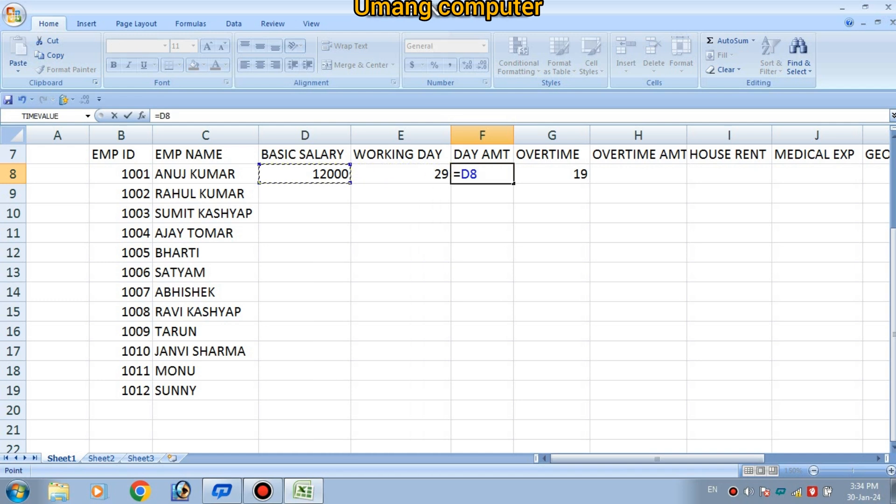
type("*")
key("Left")
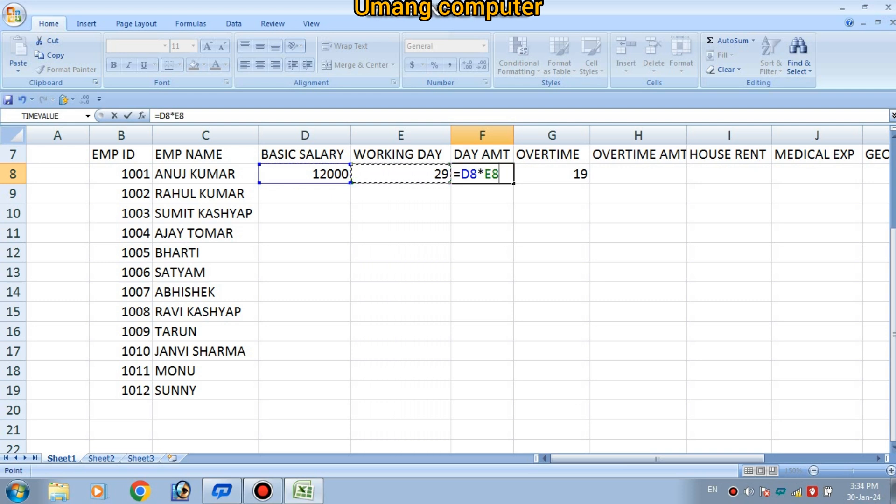
type("/30")
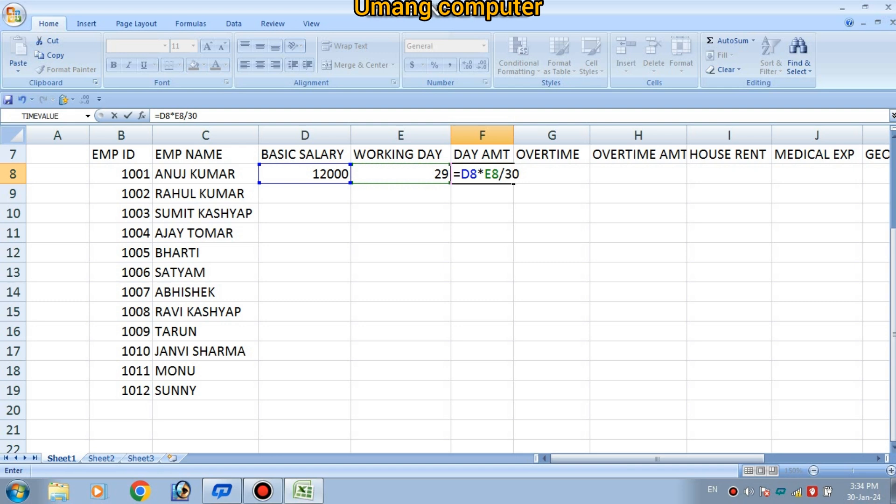
key("Return")
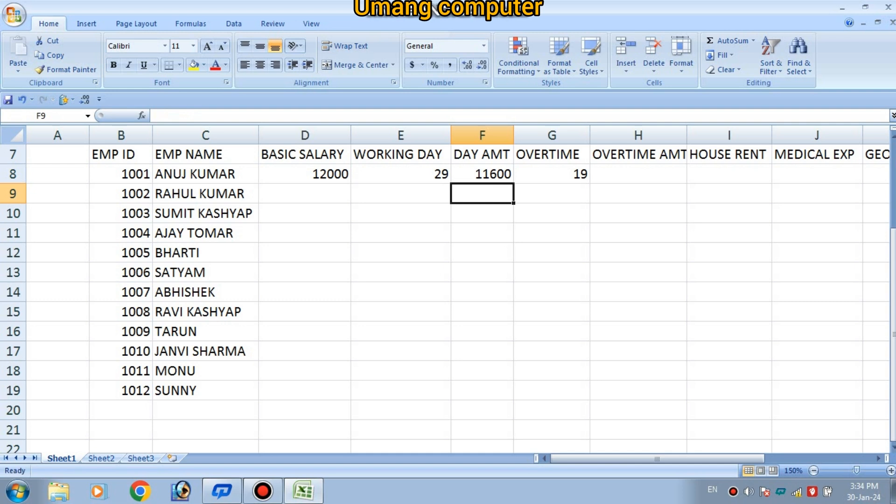
- Calculate the first employee's daily rate in F9 with the formula =D8/30
type("=")
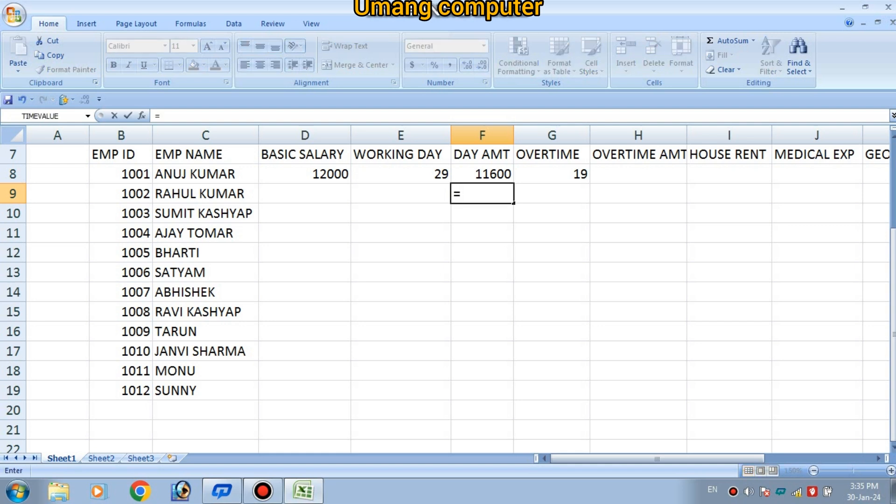
left_click(305, 174)
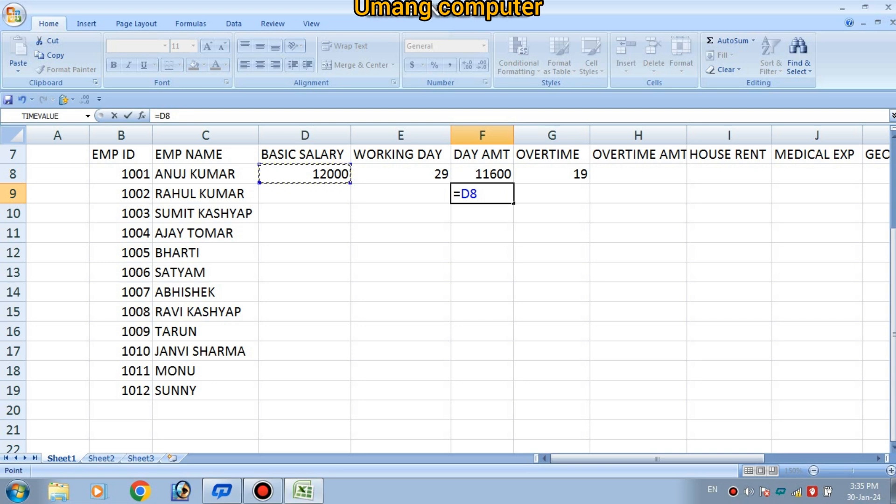
type("/30")
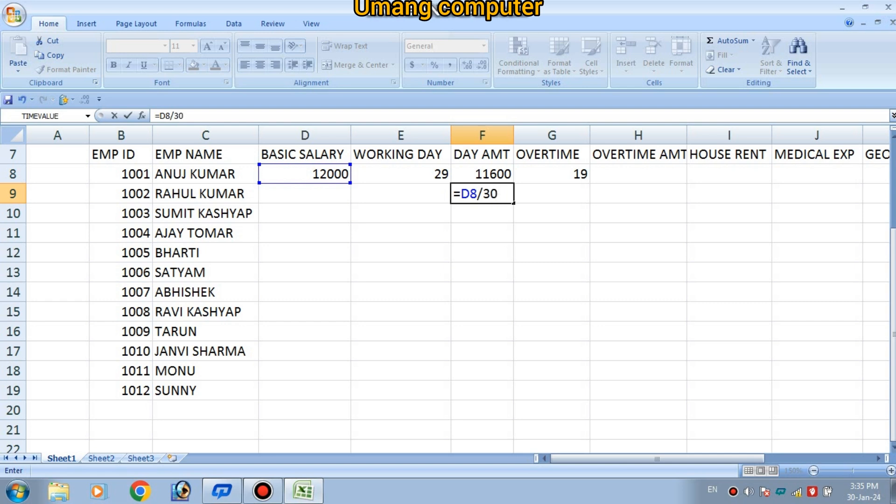
key("Return")
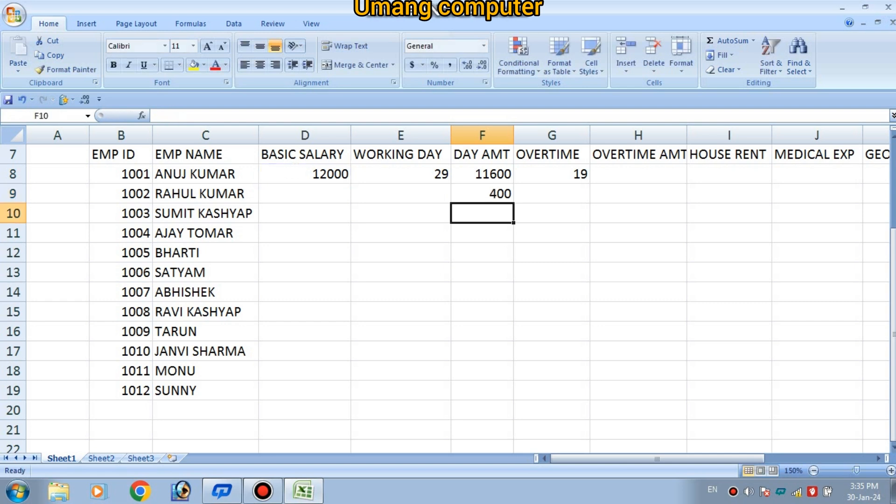
- Calculate the pay for 30 days in F10 with the formula =F9*30
left_click(482, 193)
left_click(483, 213)
type("=")
key("Up")
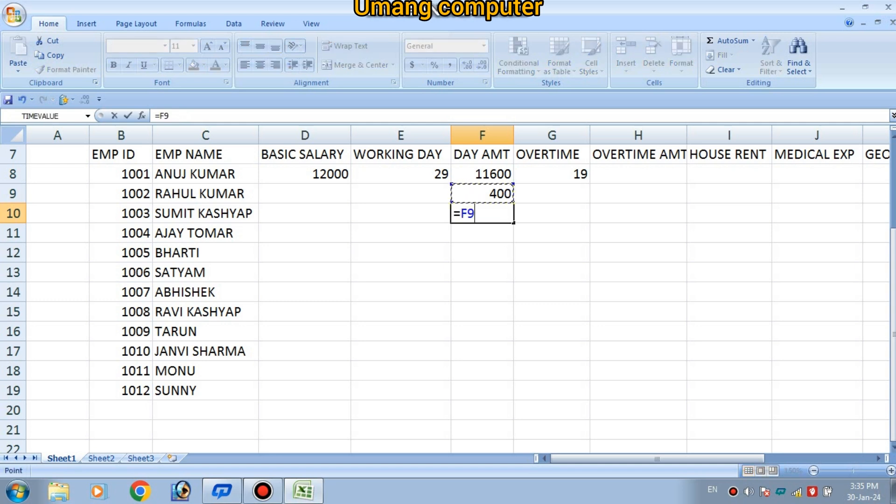
type("*30")
key("Return")
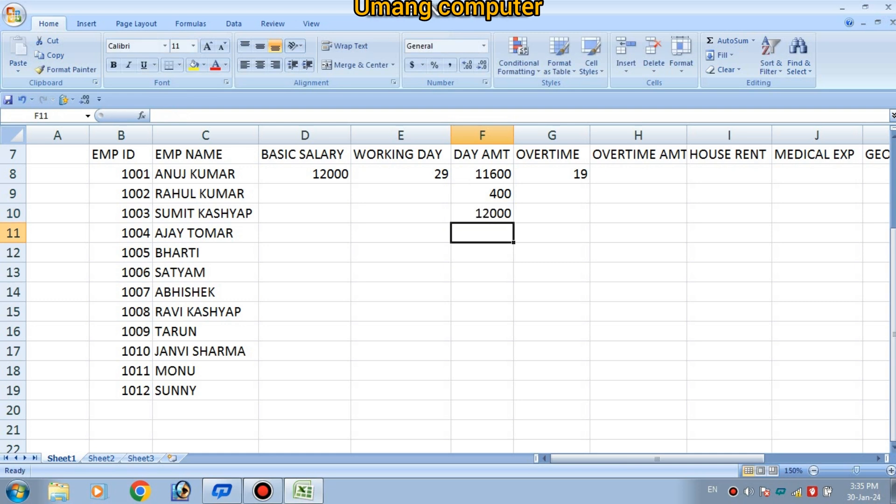
- Change the multiplier in the F10 formula to 29, making it =F9*29
left_click(482, 213)
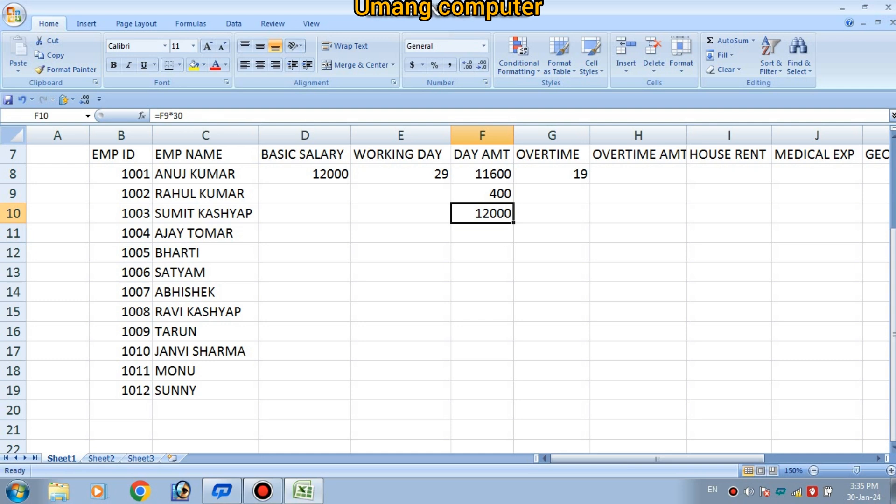
key("F2")
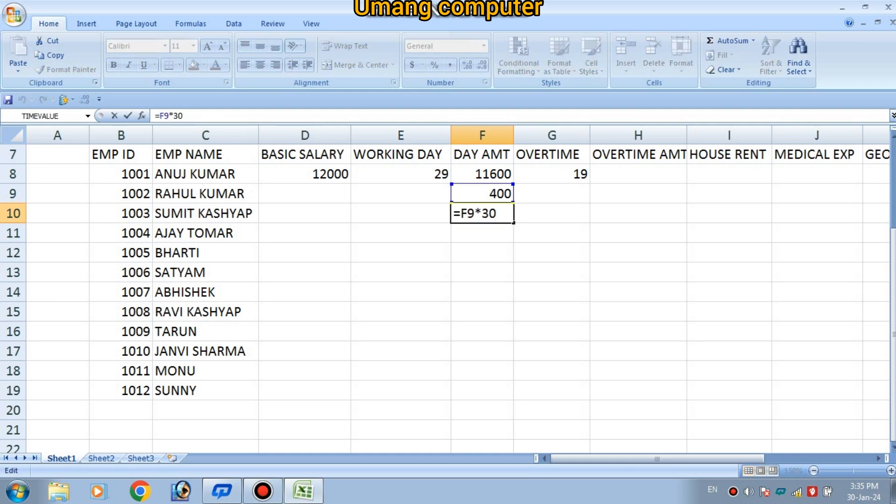
key("BackSpace")
key("BackSpace")
type("29")
key("Return")
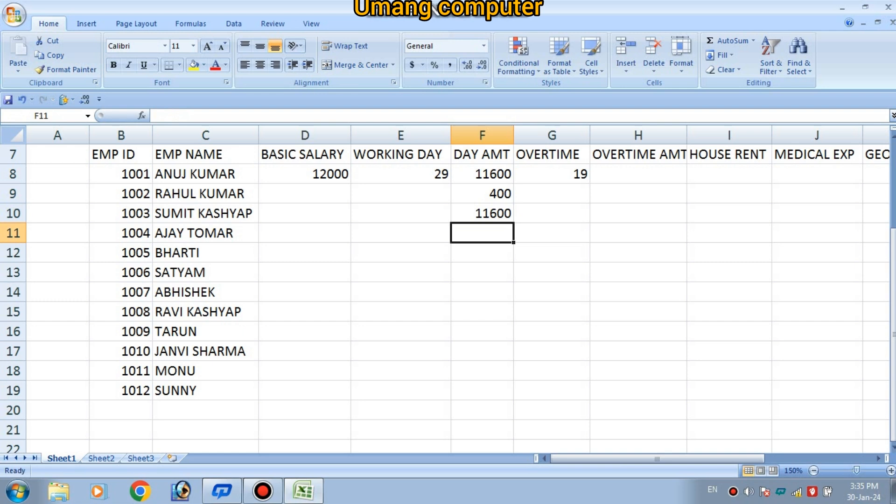
- Clear the check calculations from the cell range E9:G10
left_click_drag(400, 193, 552, 213)
key("Delete")
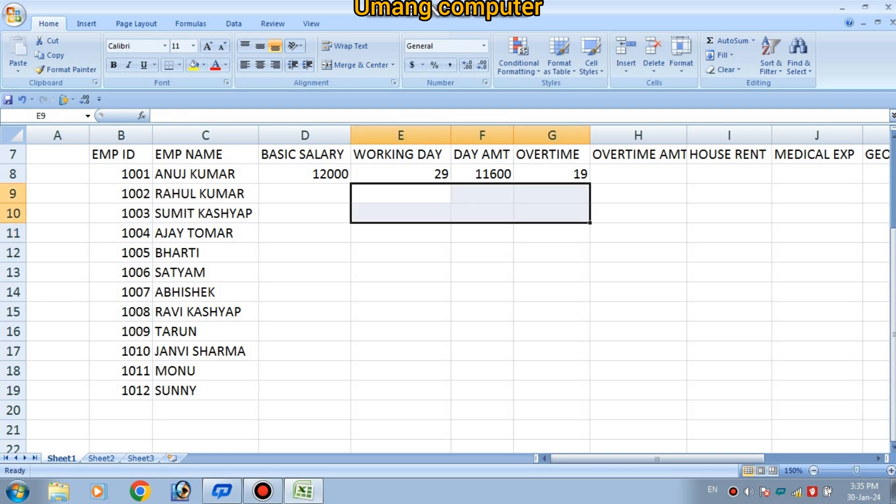
- Calculate the first employee's overtime amount in H8 with the formula =D8*G8/240
key("Right")
key("Up")
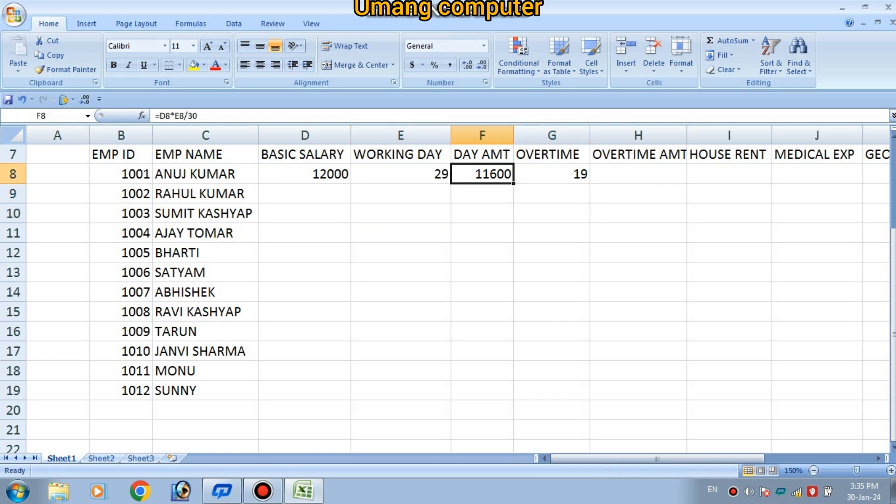
key("Right")
key("Right")
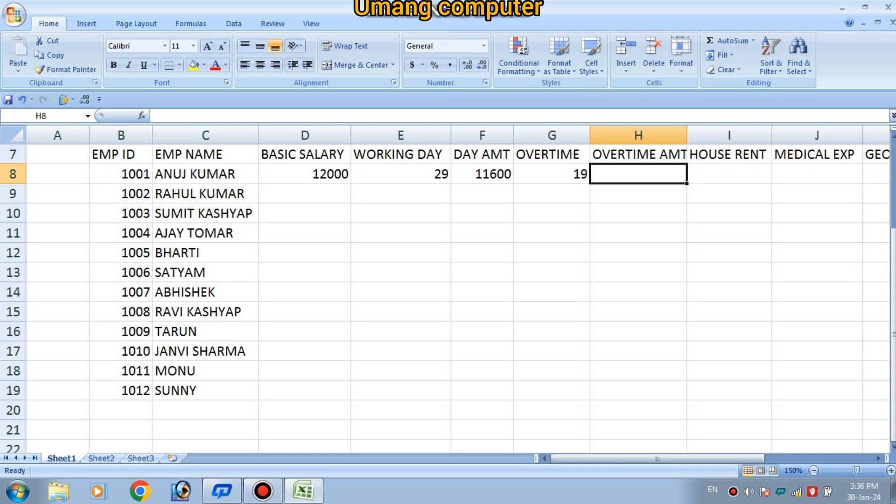
type("=")
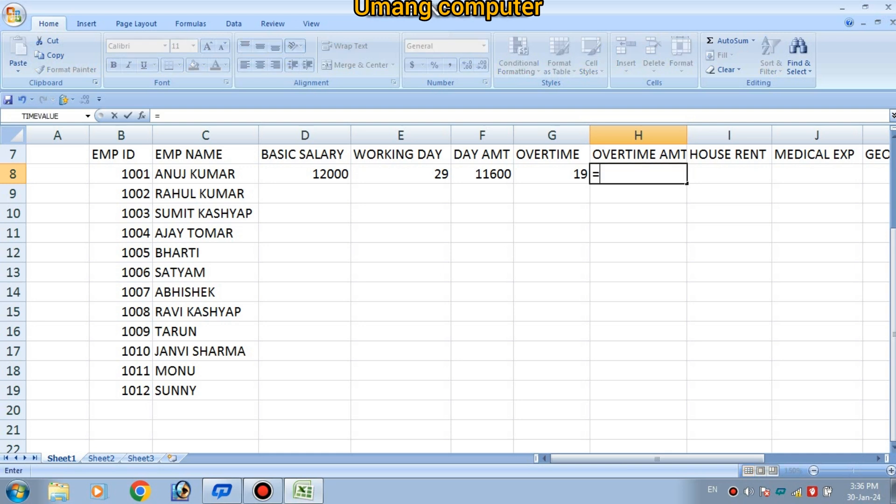
key("Left")
key("Left")
key("Left")
key("Left")
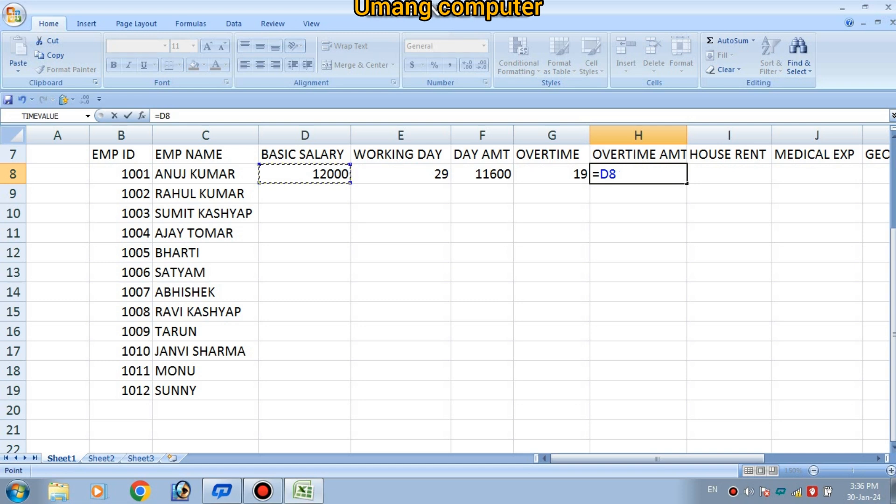
type("*")
key("Left")
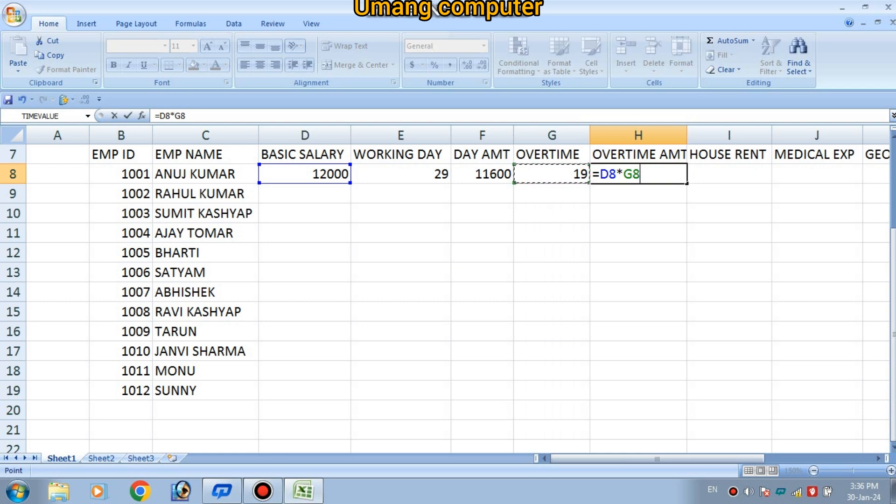
type("240")
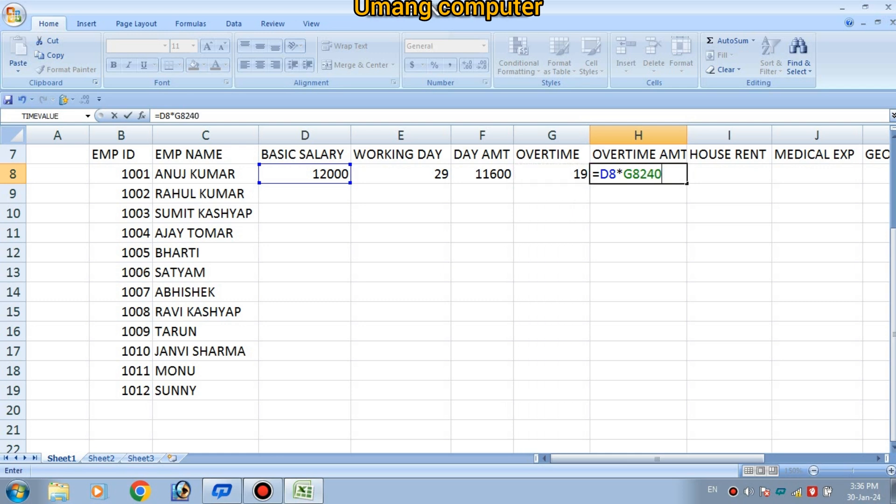
key("BackSpace")
key("BackSpace")
key("BackSpace")
type("/240")
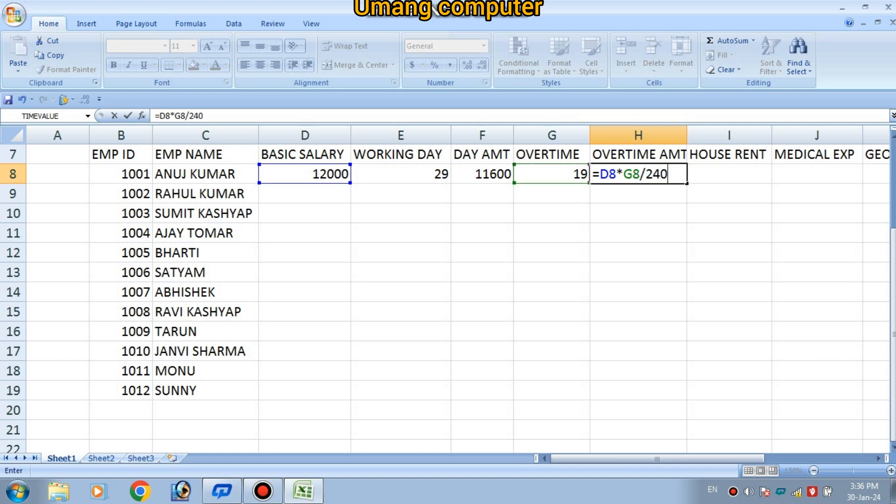
key("Return")
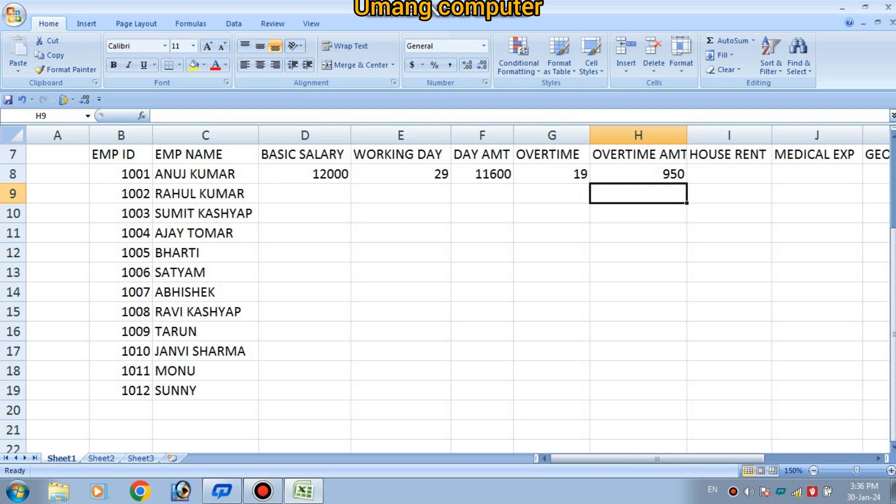
- Calculate the daily rate from the first employee's basic salary in H9 with the formula =D8/30
type("=")
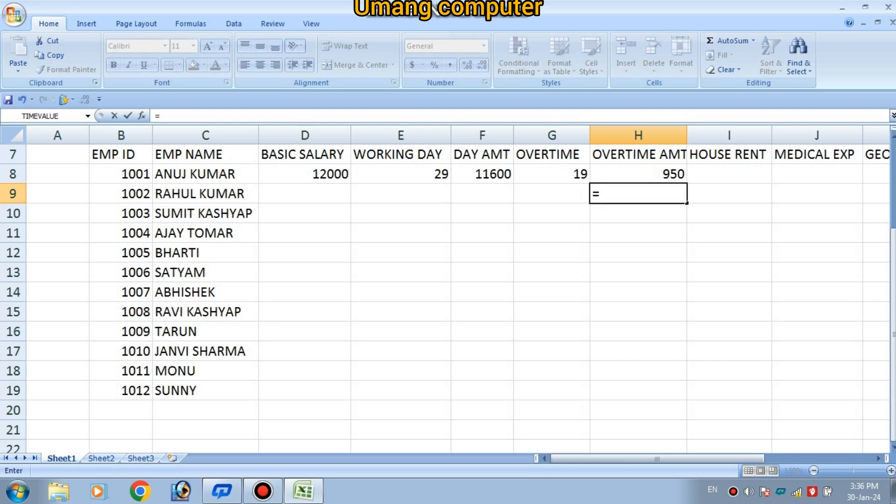
key("Left")
key("Left")
key("Left")
key("Left")
key("Up")
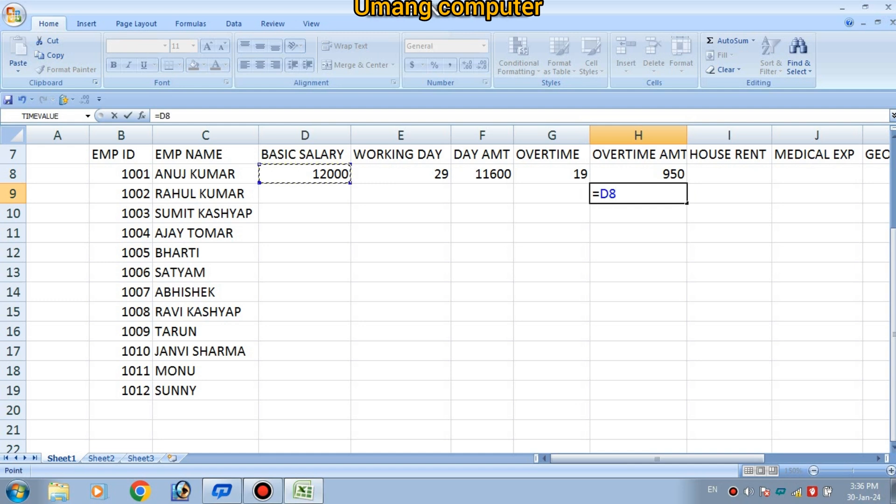
type("*")
key("BackSpace")
type("30")
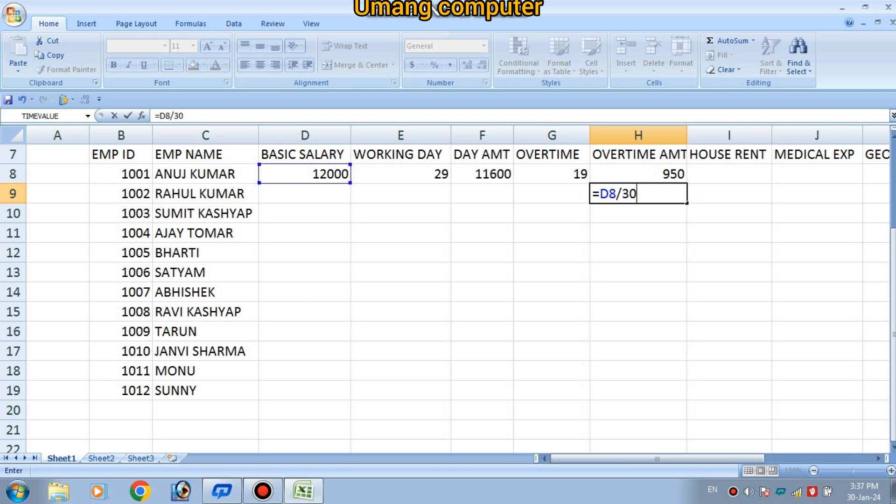
key("Return")
key("Up")
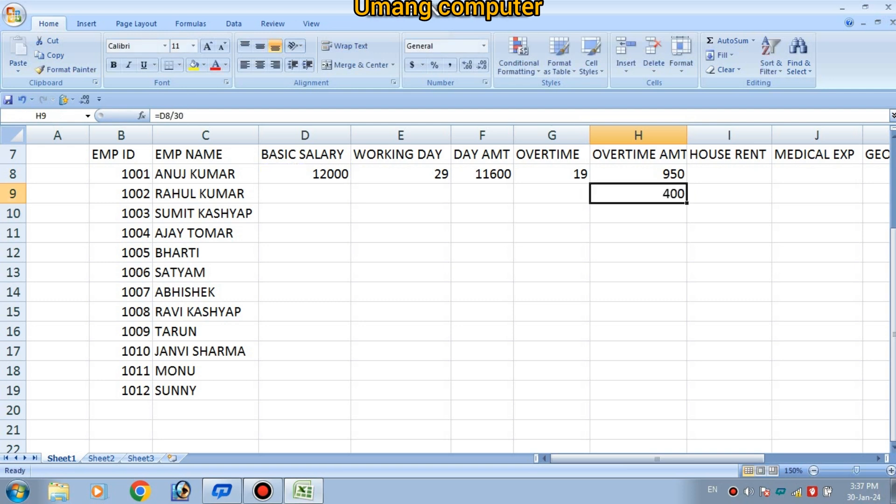
- Calculate the hourly rate in H10 by dividing the daily rate by 8 with =H9/8
key("Down")
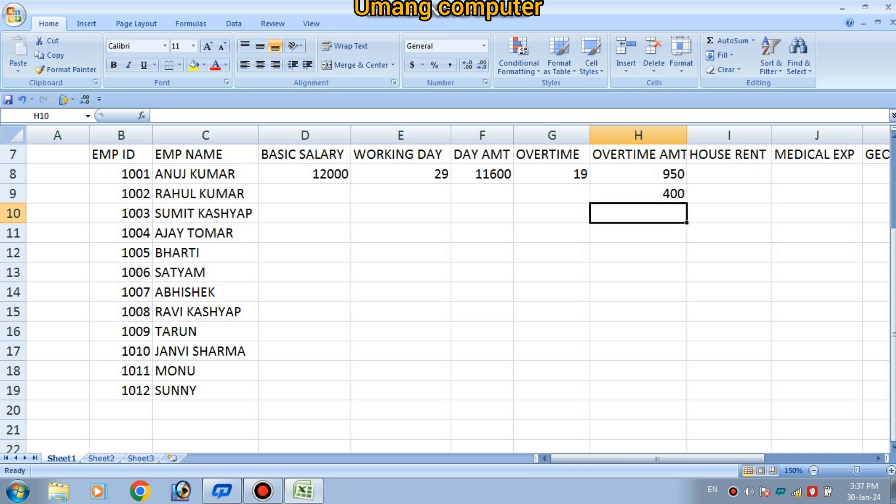
type("=")
key("Up")
type("/")
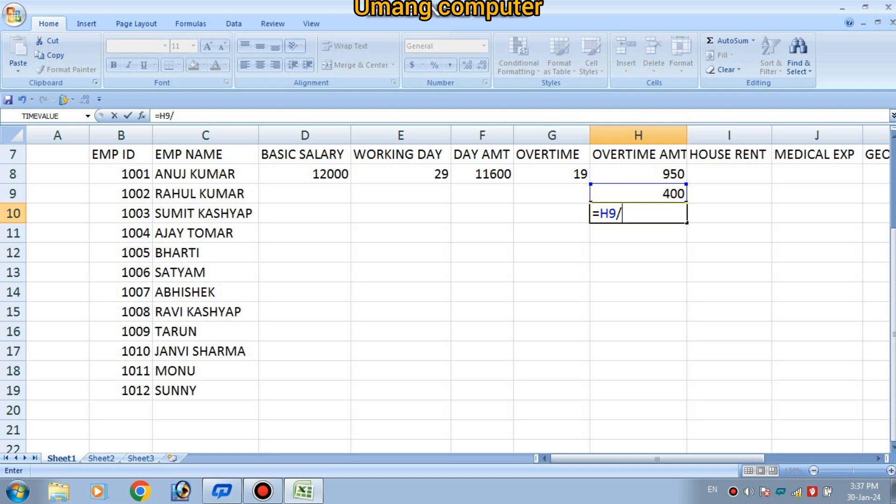
type("8")
key("Return")
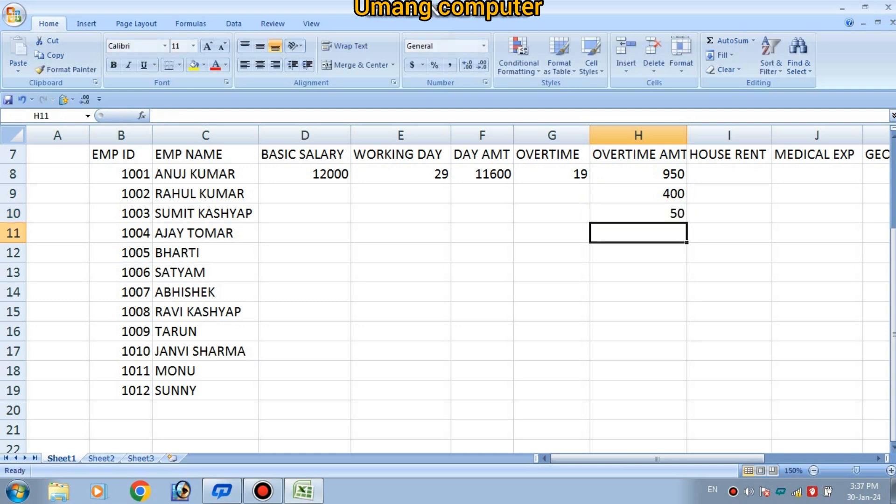
- Check the overtime amount in H11 by multiplying the overtime hours by the hourly rate with =G8*H10
type("\\")
key("BackSpace")
type("=")
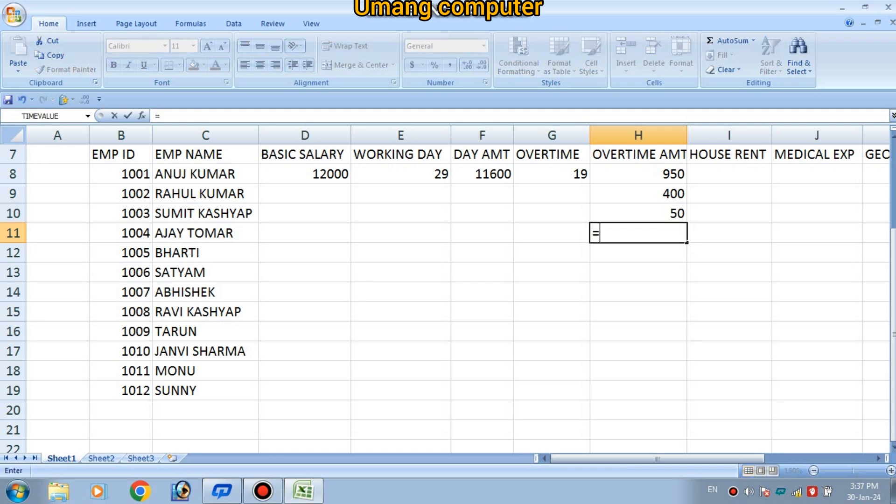
left_click(552, 174)
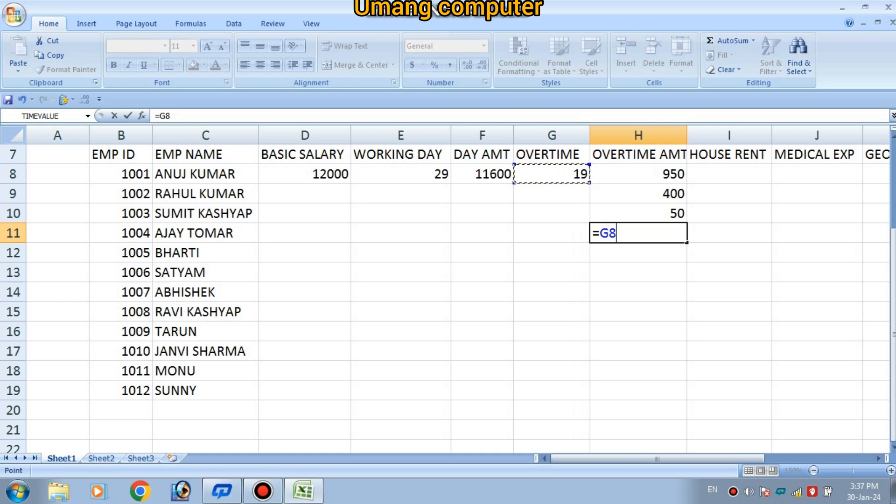
type("*")
key("Up")
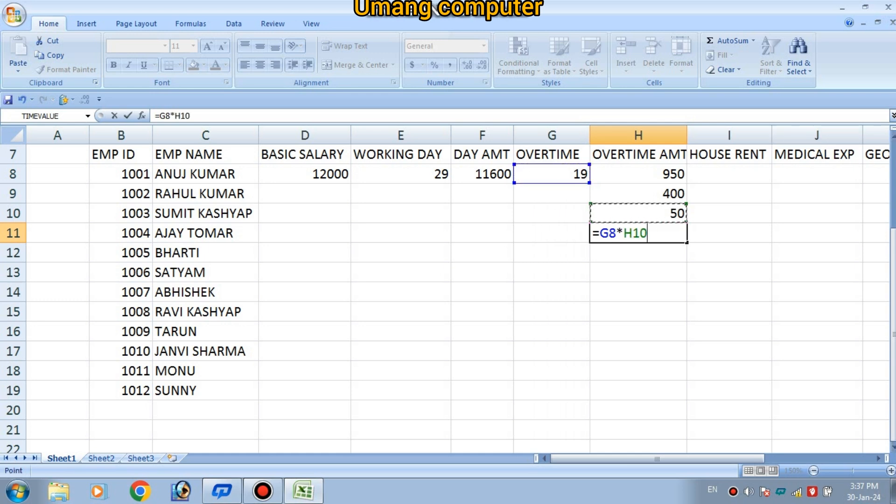
key("Return")
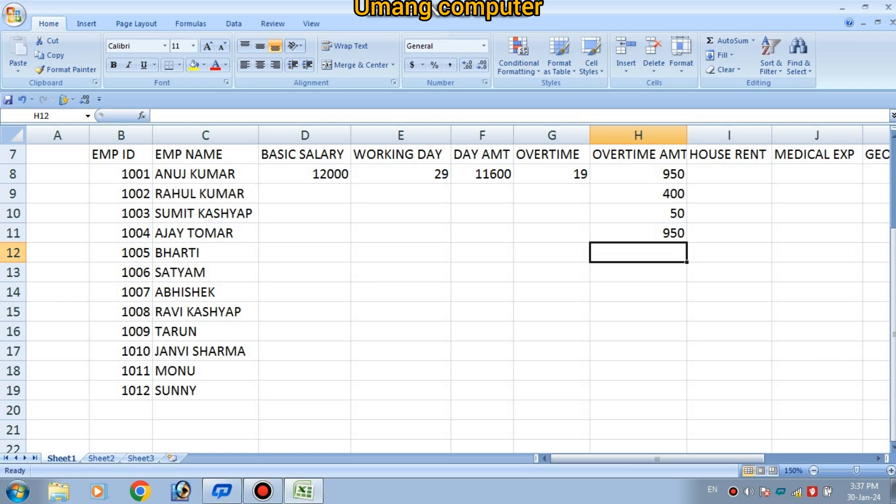
- Clear the check calculations from the range H9:I14 and select the first employee's house rent cell, I8
left_click_drag(638, 193, 728, 291)
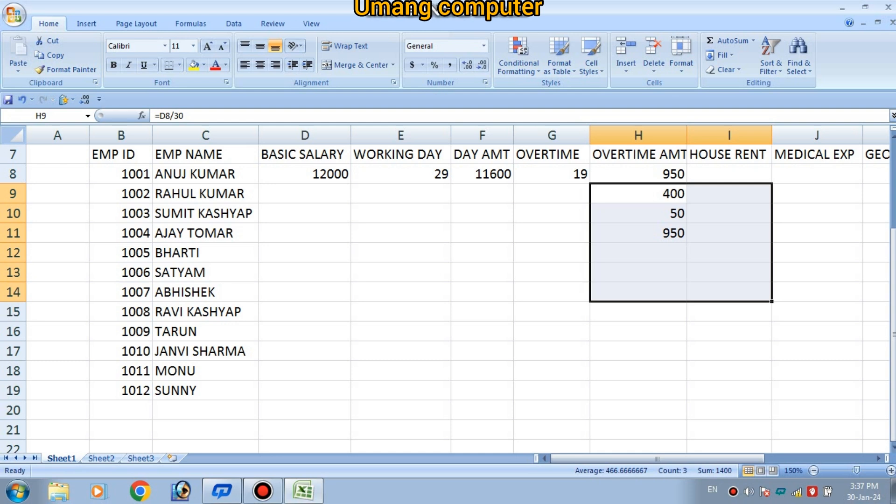
key("Delete")
key("Up")
key("Right")
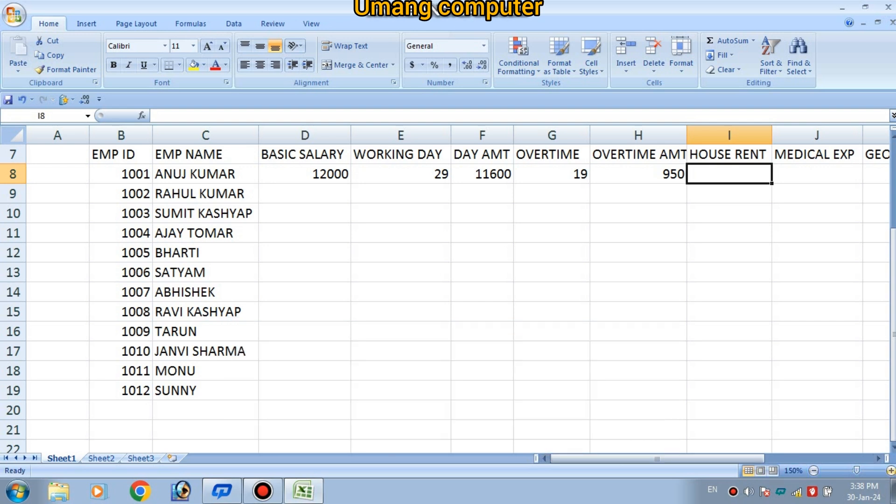
- Enlarge the sheet view to 170% and minimize the ribbon, keeping the salary columns through Medical Exp in view
left_click(891, 470)
left_click(890, 471)
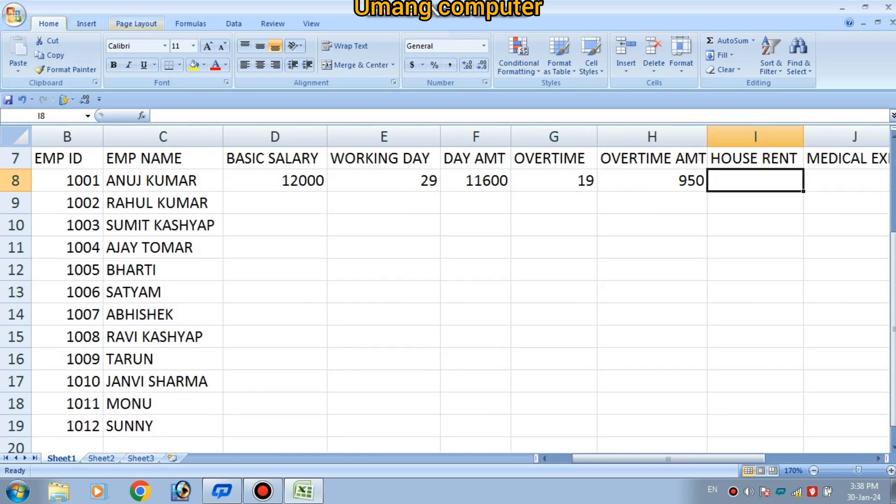
key("alt+n")
key("ctrl+F1")
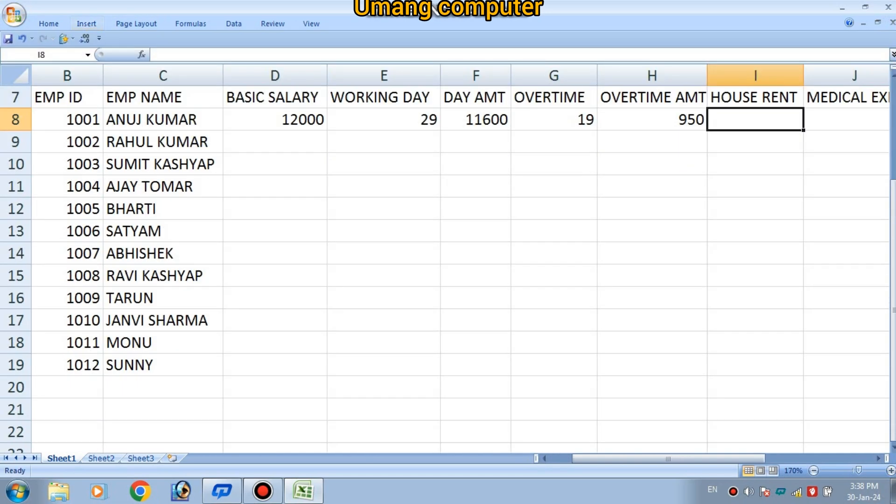
left_click_drag(691, 458, 713, 458)
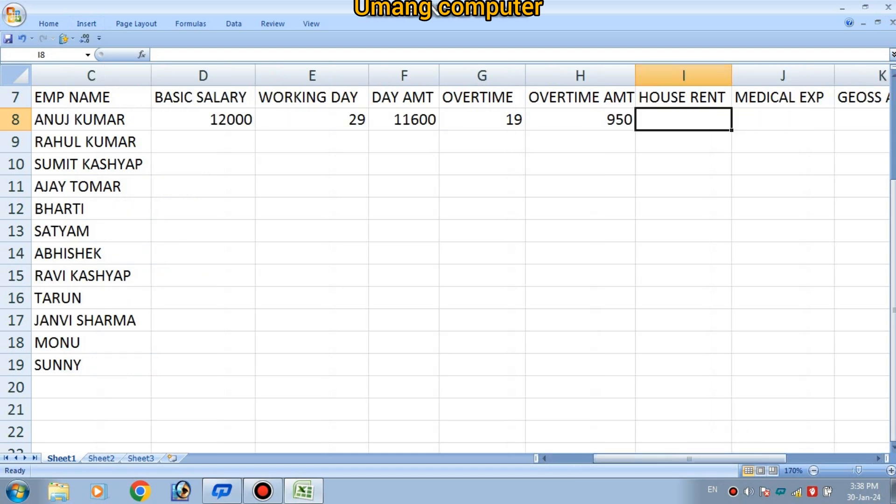
- Calculate the first employee's house rent in I8 from the basic salary with the formula =IF(D8>20000,2000,0)
type("=")
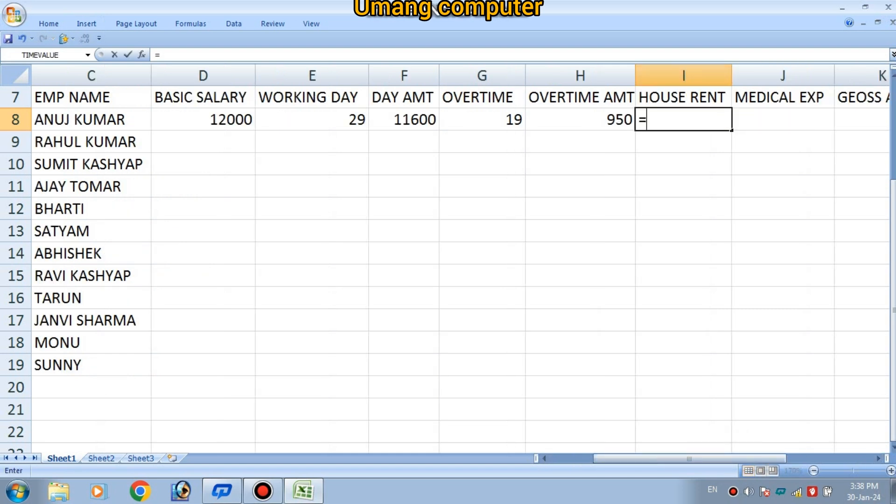
type("if")
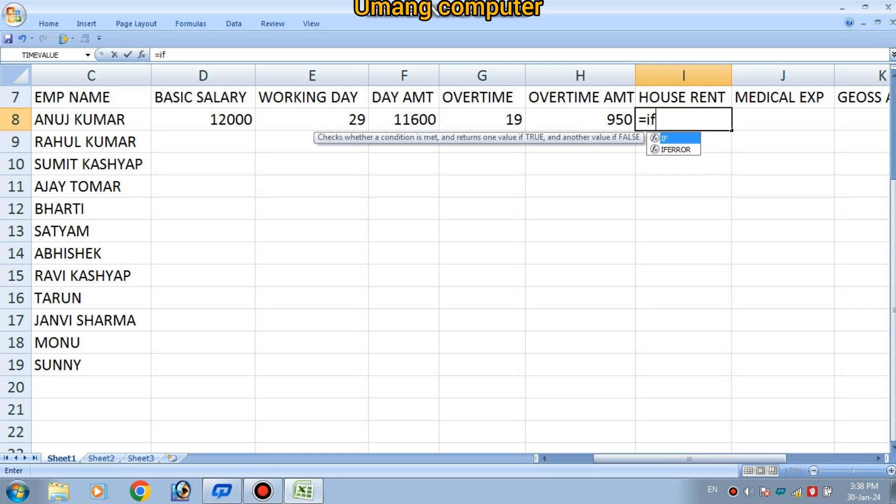
key("Tab")
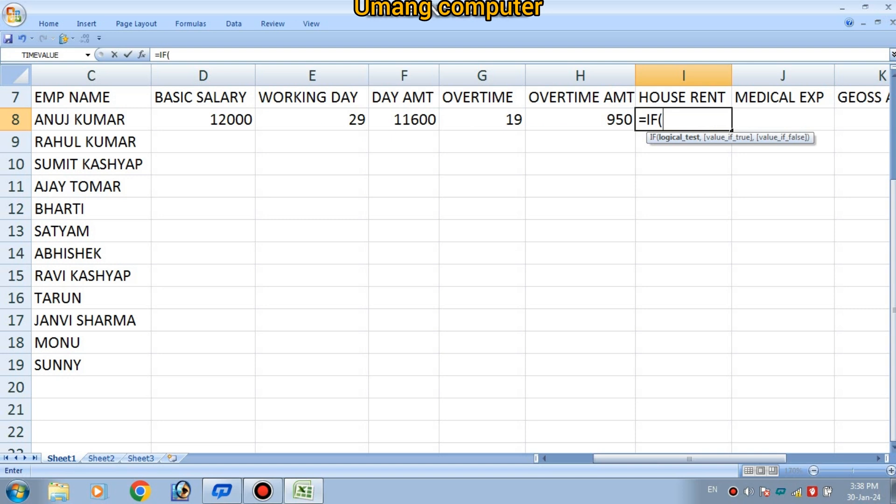
left_click(203, 120)
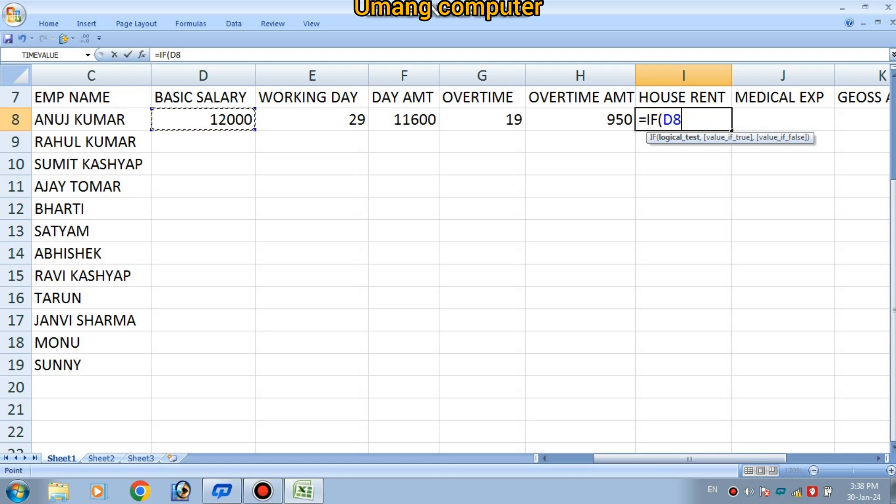
type(",")
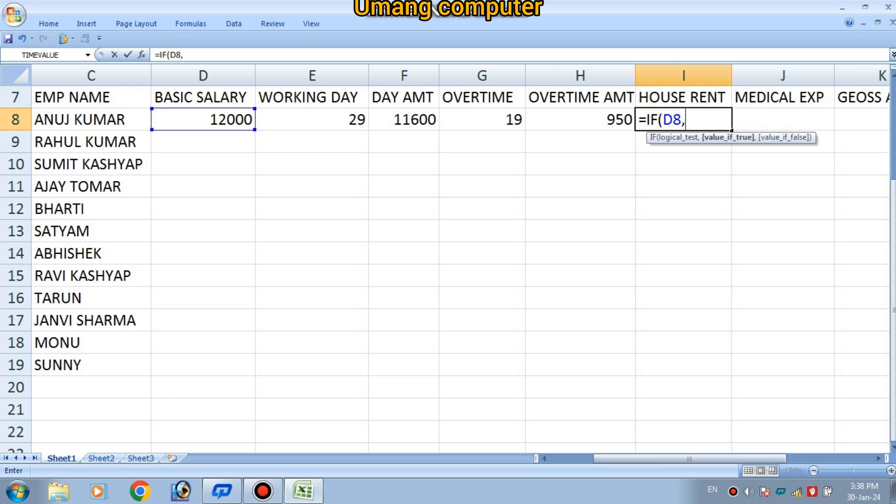
key("BackSpace")
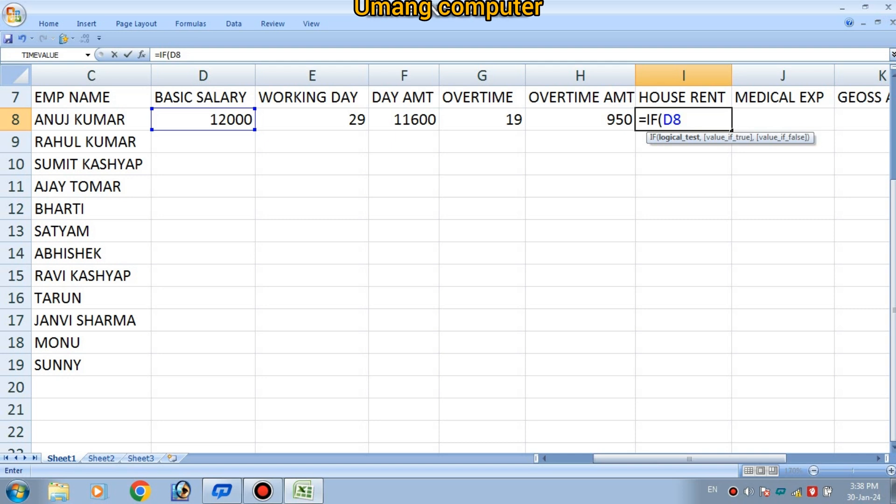
type(">")
type("20000")
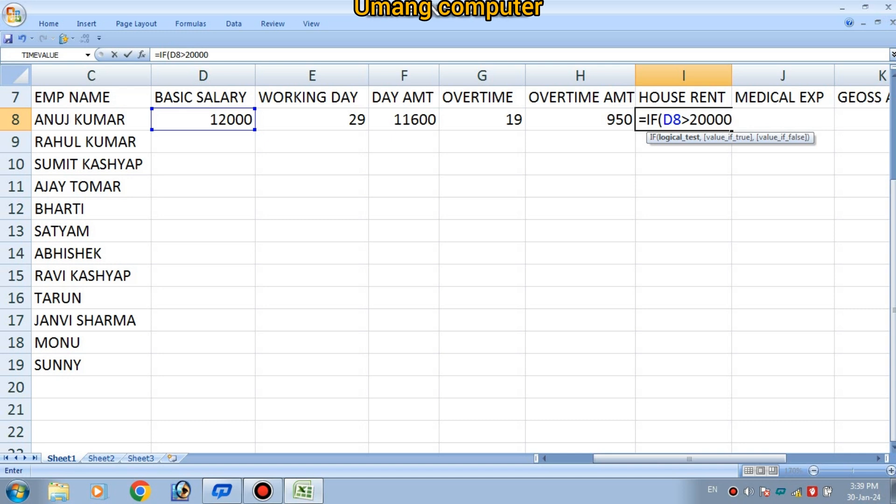
type("200")
key("BackSpace")
key("BackSpace")
key("BackSpace")
type(",")
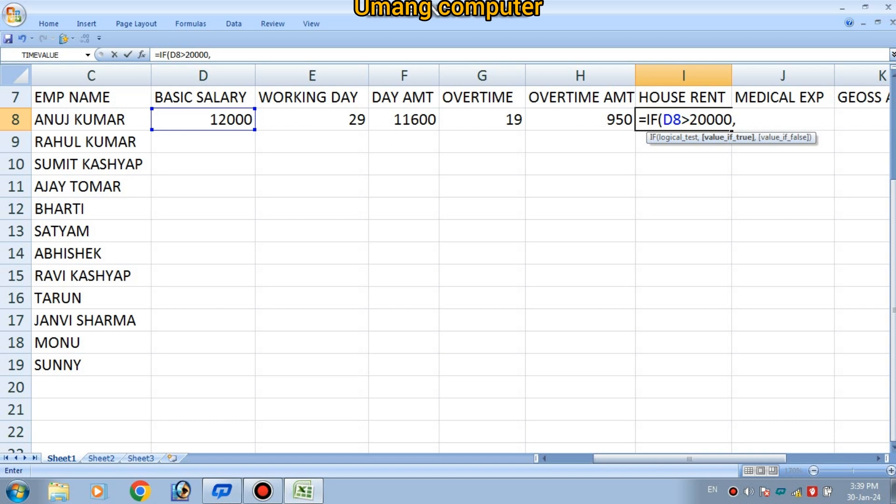
type("2000,")
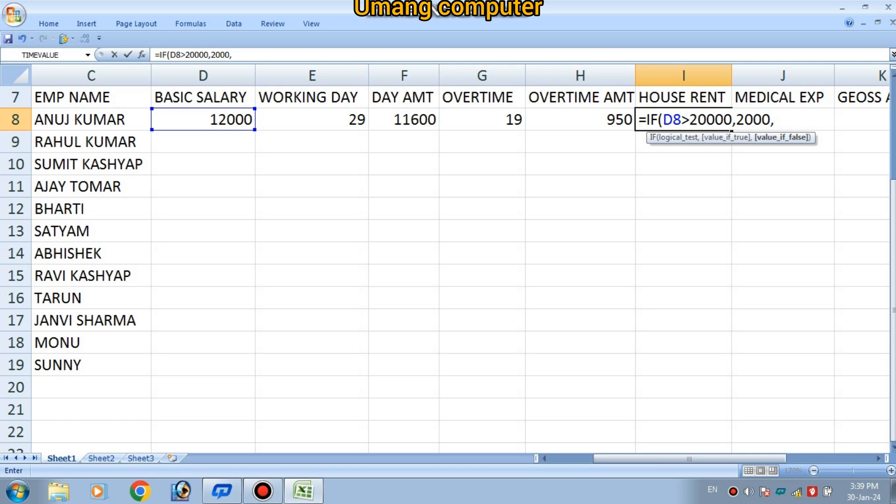
type("0")
type(")")
key("Return")
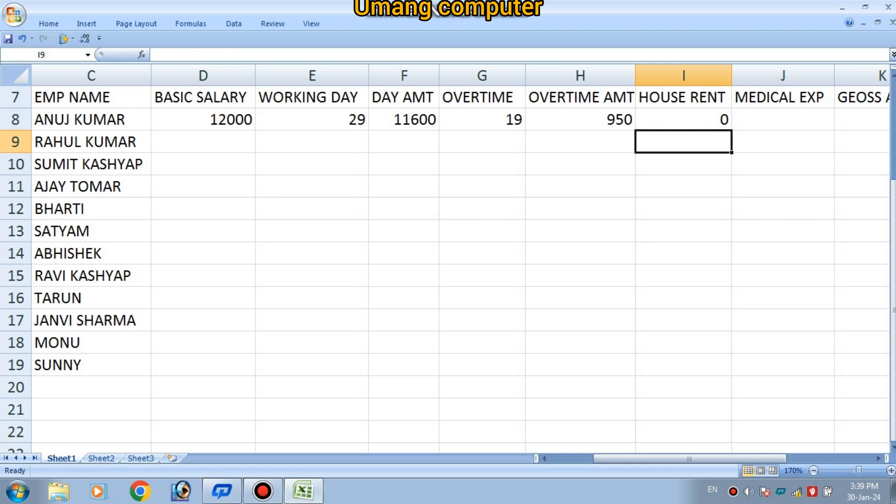
- Note the allowance conditions above the headers: 20000>2000 in I6 for house rent and 20000>1000 in J6 for medical expenses
left_click(783, 119)
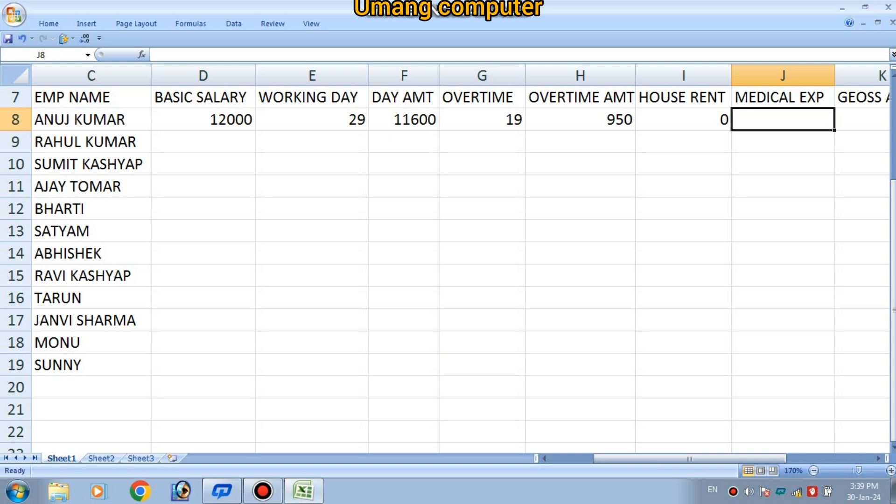
left_click(580, 230)
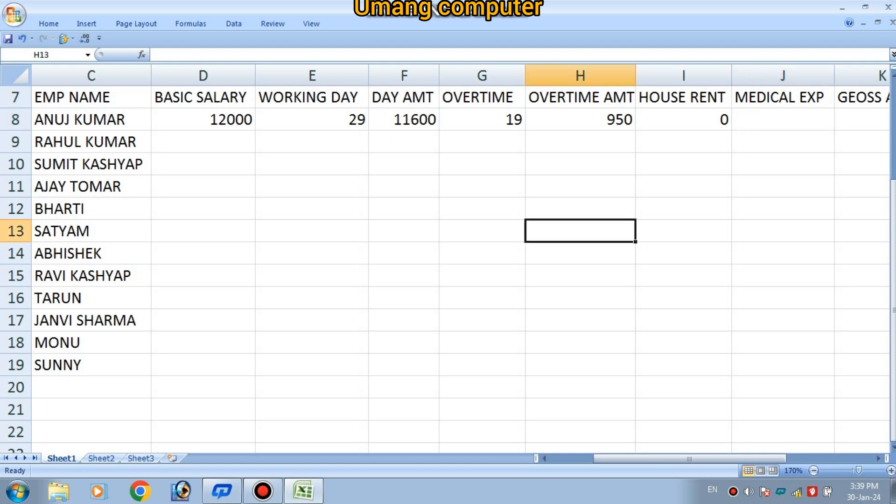
scroll(580, 230, "up", 1)
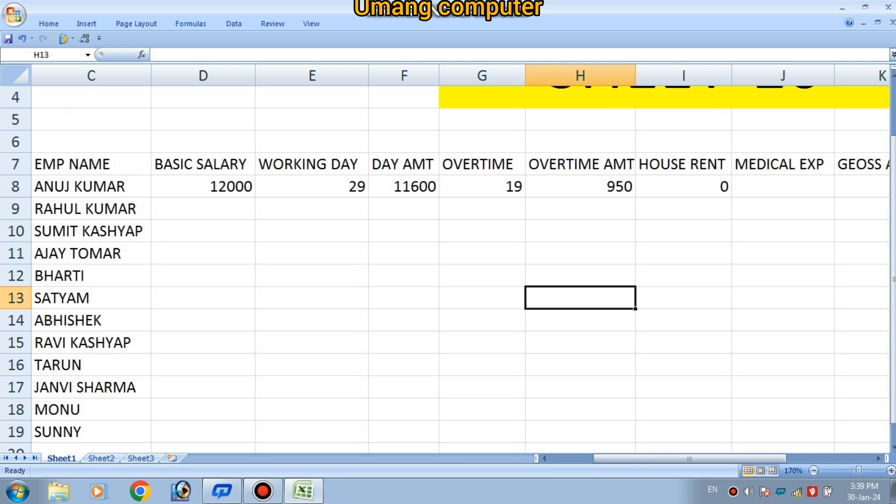
left_click(683, 142)
type("20000")
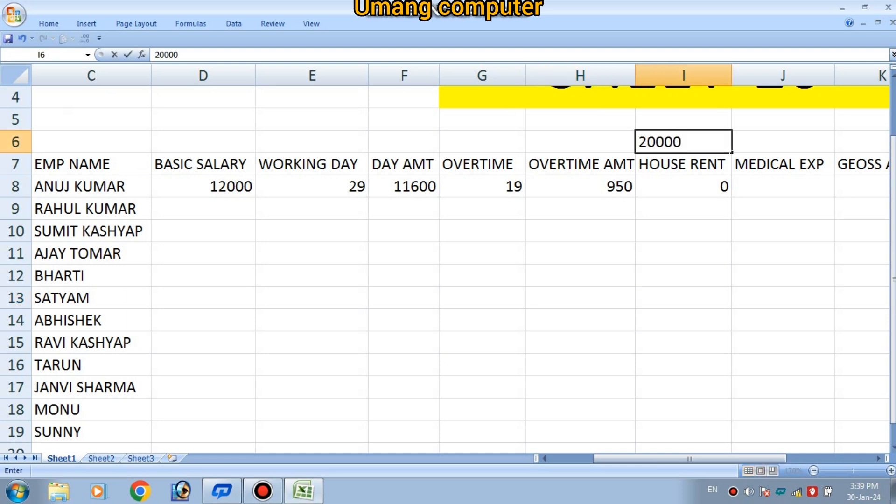
type(">2000")
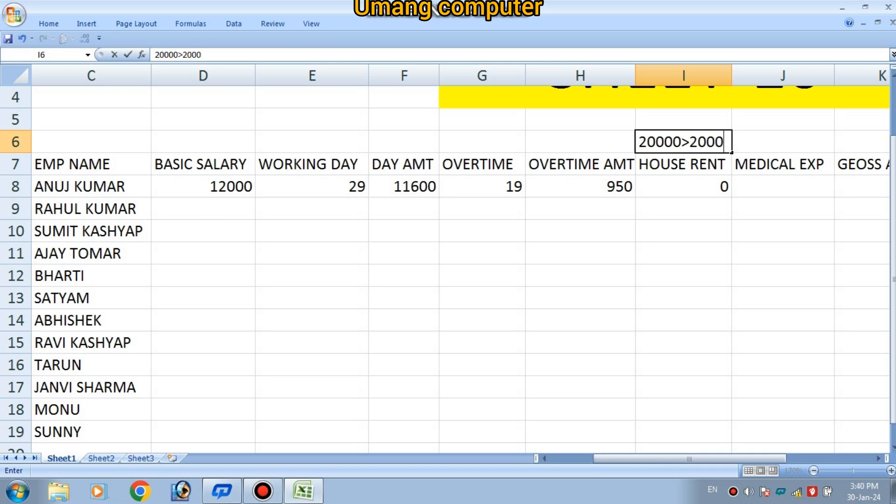
key("Tab")
type("20000")
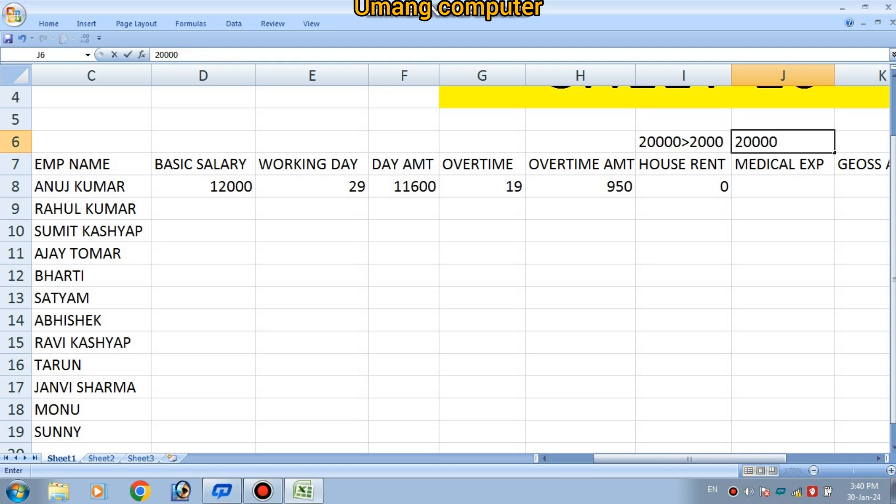
type(">1000")
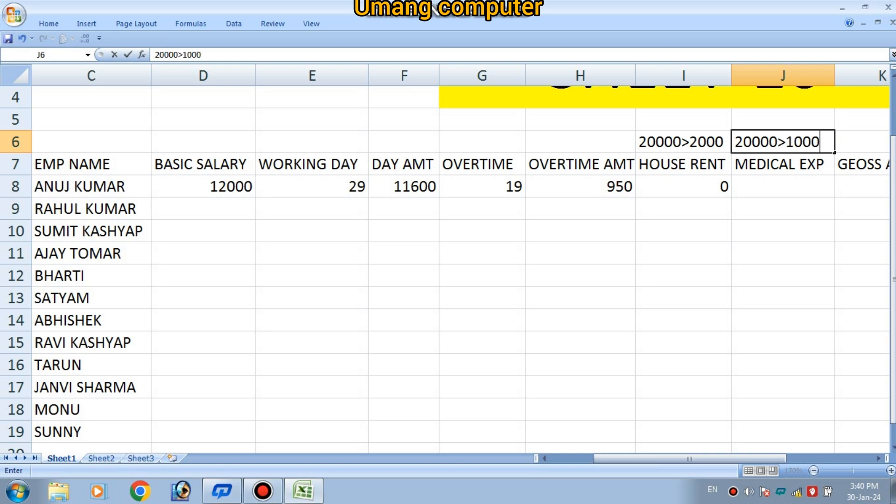
left_click(782, 230)
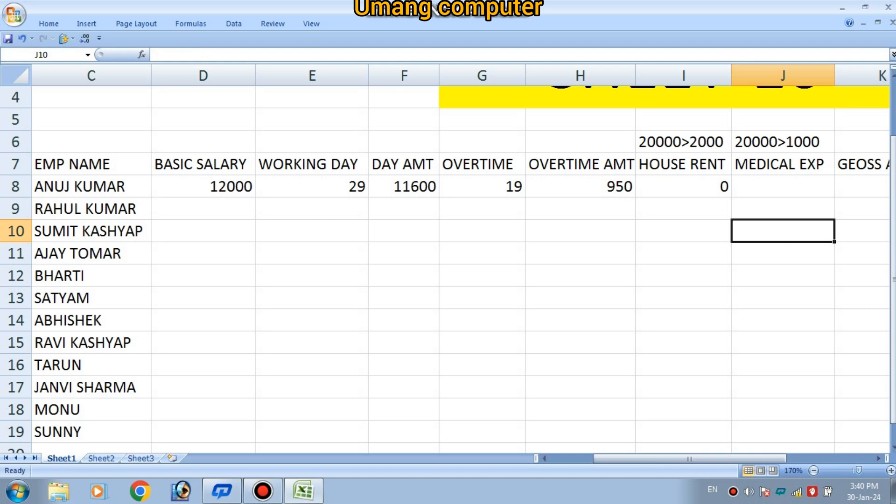
- Calculate the first employee's medical expenses in J8 from the basic salary with the formula =IF(D8>20000,1000,0)
left_click(783, 186)
type("=i")
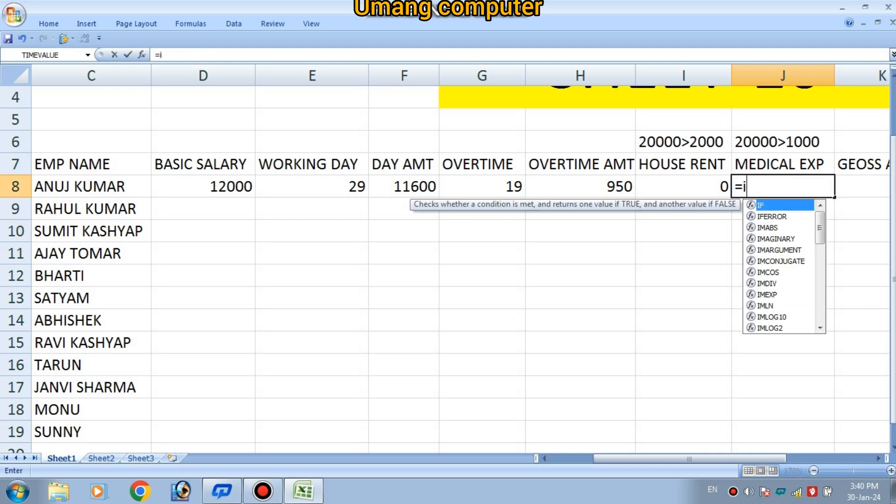
type("f")
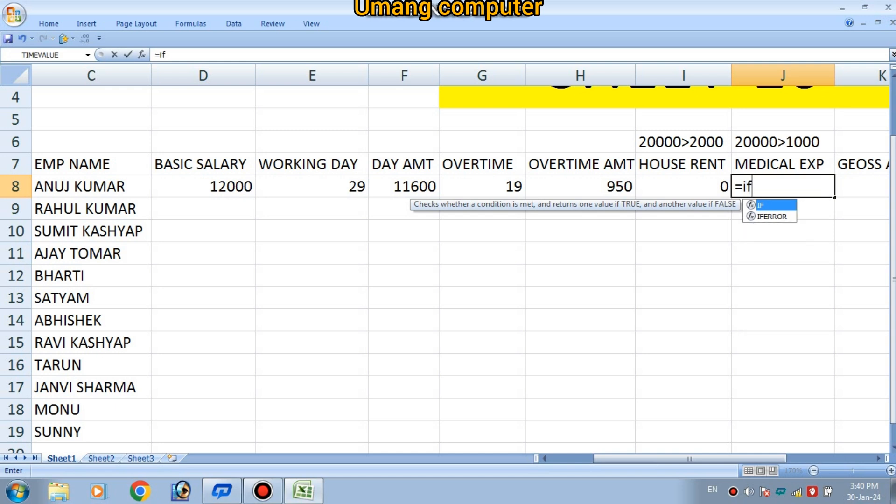
key("Tab")
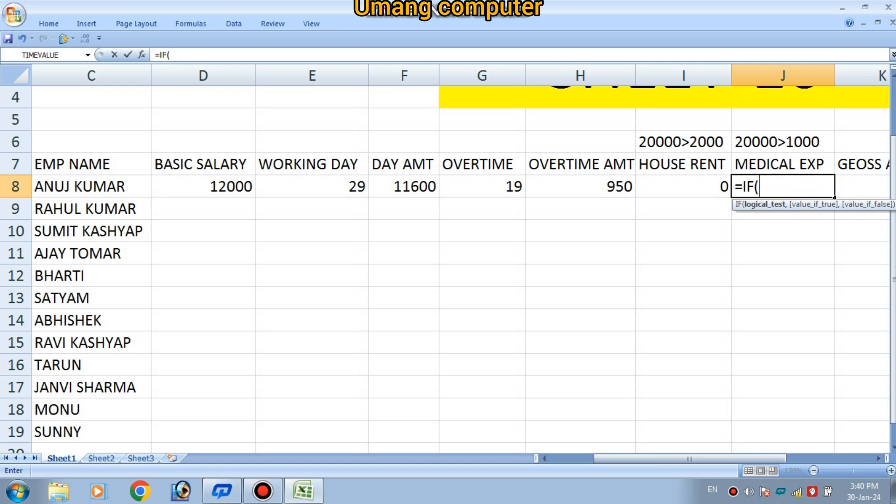
left_click(203, 187)
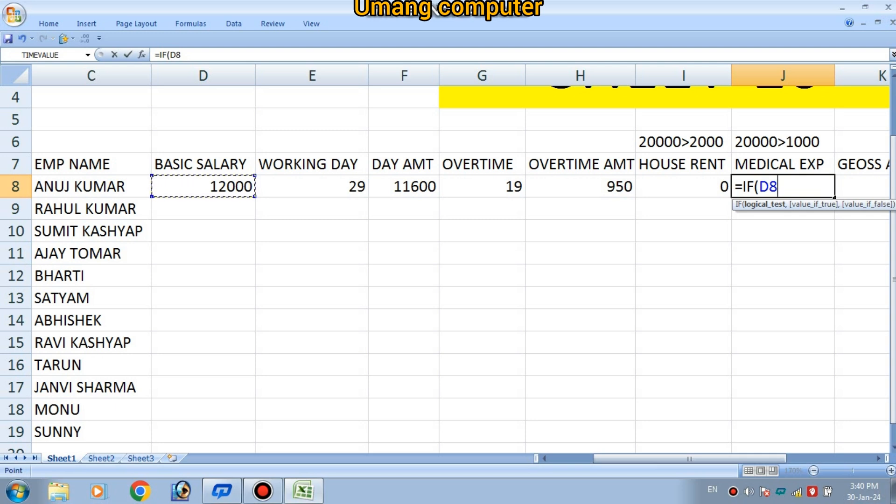
type(">20000")
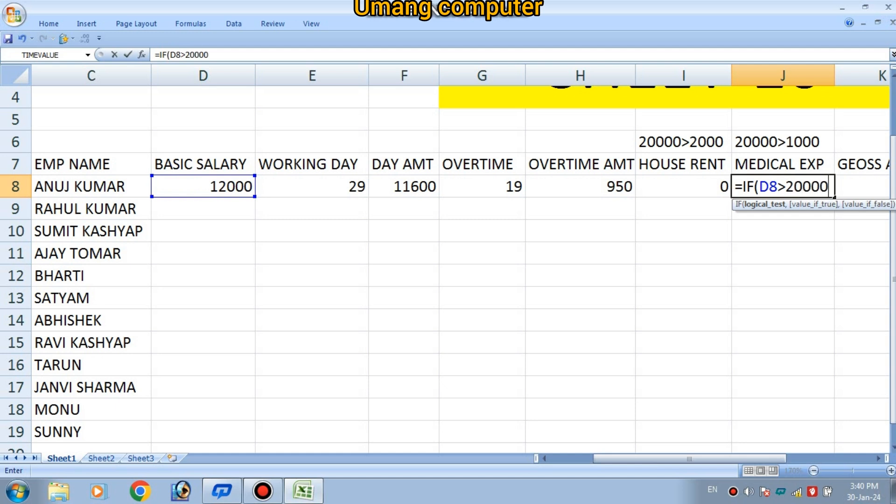
type(",2")
key("BackSpace")
type("1000")
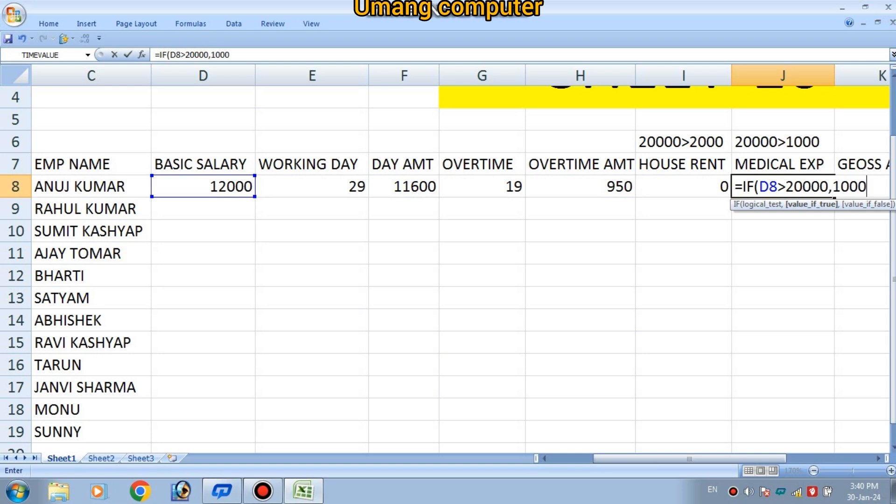
type(",0")
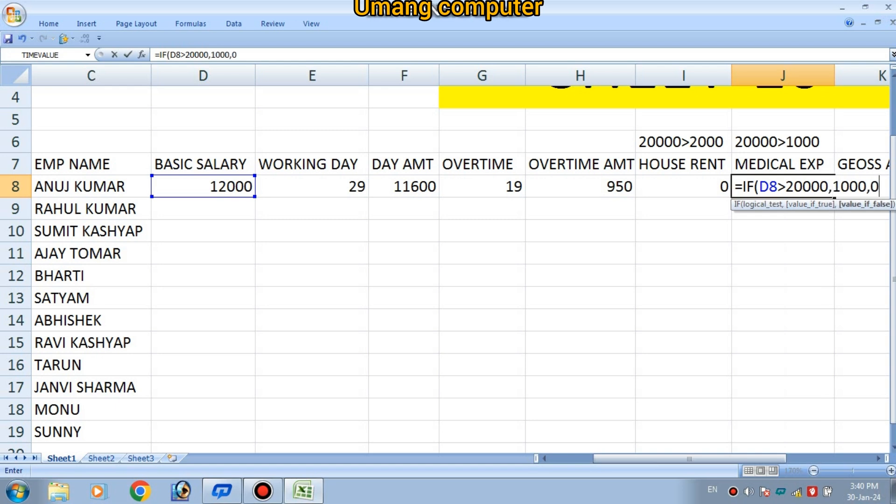
type(")")
key("Return")
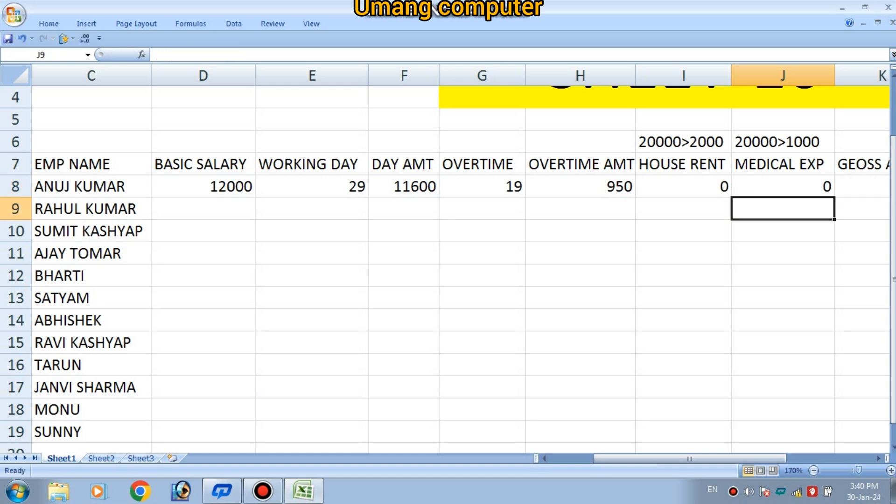
- Set the first employee's basic salary in D8 to 20000 to test the allowance conditions
left_click(203, 186)
type("20000")
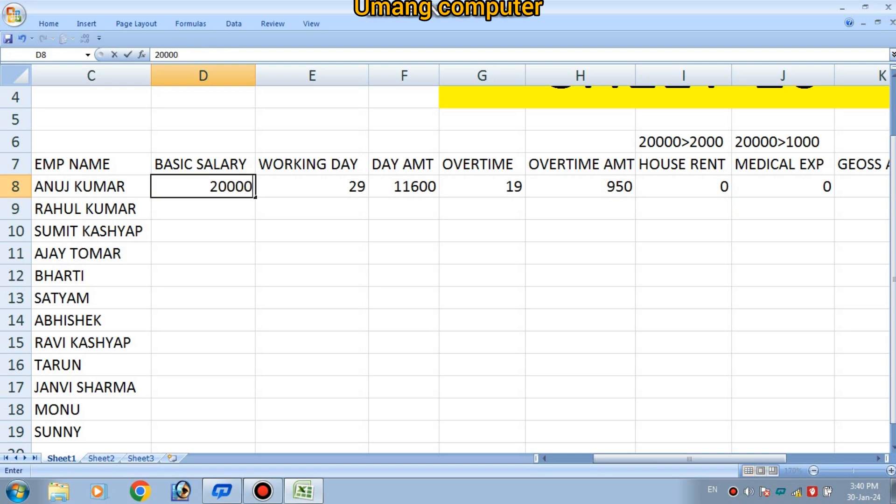
key("Return")
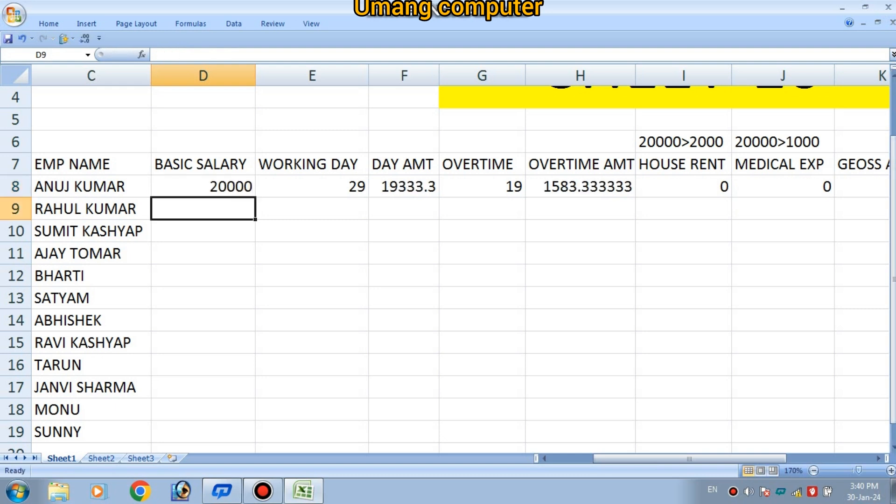
- Make the house rent condition in I8 include a salary of exactly 20000, using =IF(D8>=20000,2000,0)
left_click(683, 186)
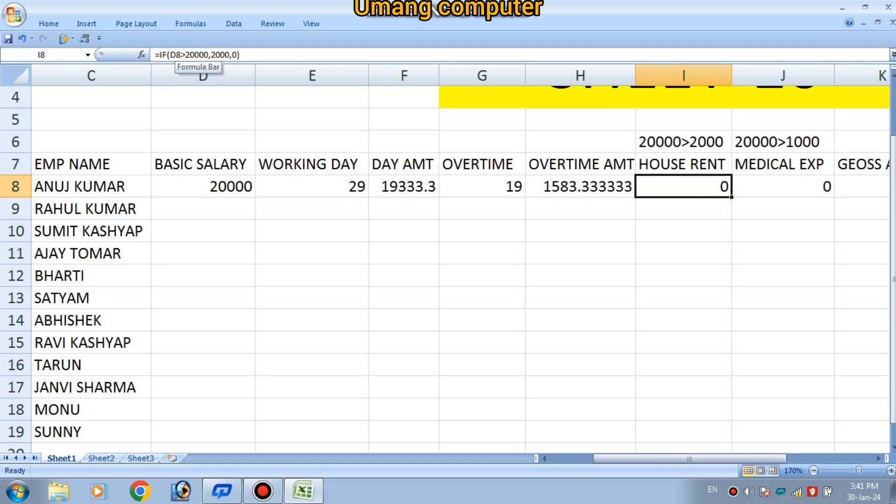
left_click(179, 55)
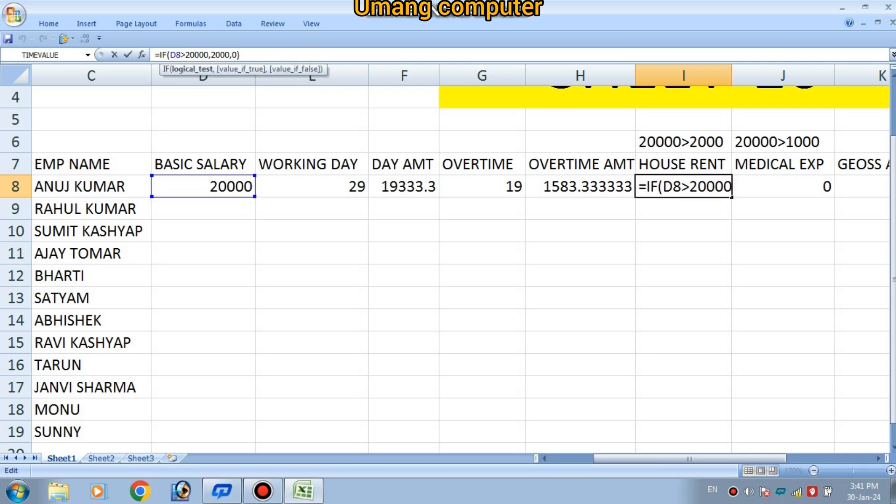
type("=")
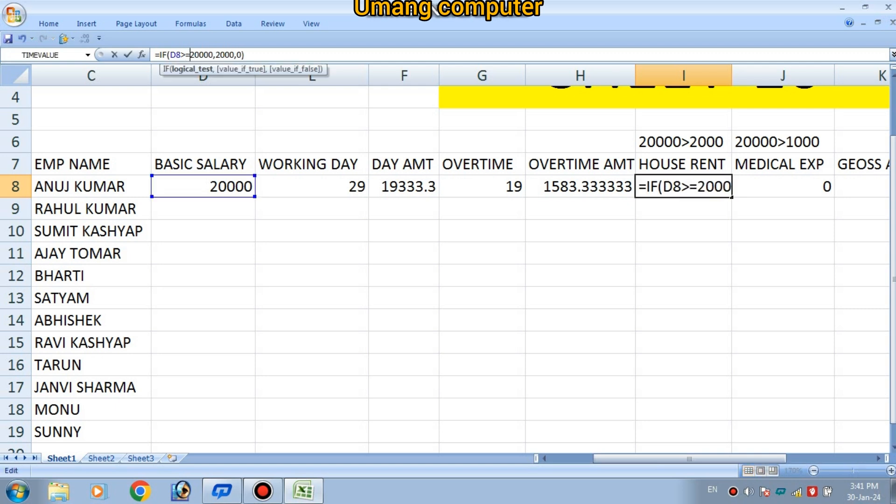
key("Return")
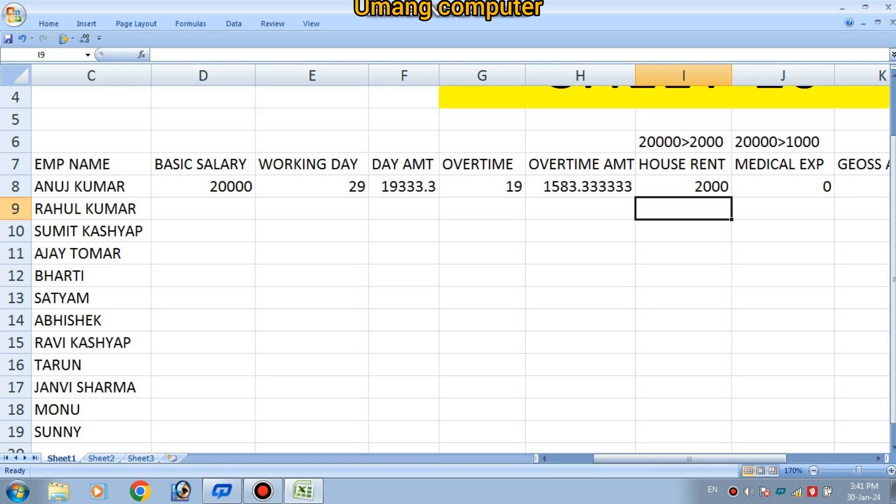
- Make the medical expenses condition in J8 include a salary of exactly 20000, using =IF(D8>=20000,1000,0)
left_click(783, 186)
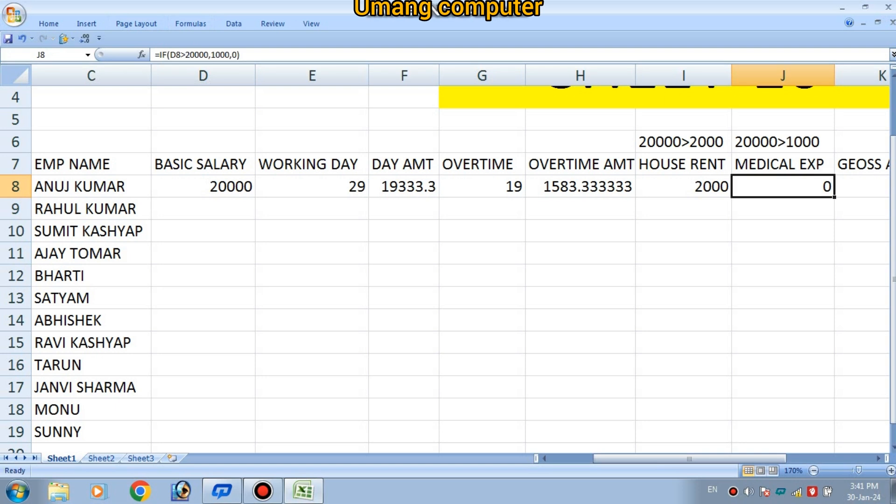
left_click(186, 54)
type("=")
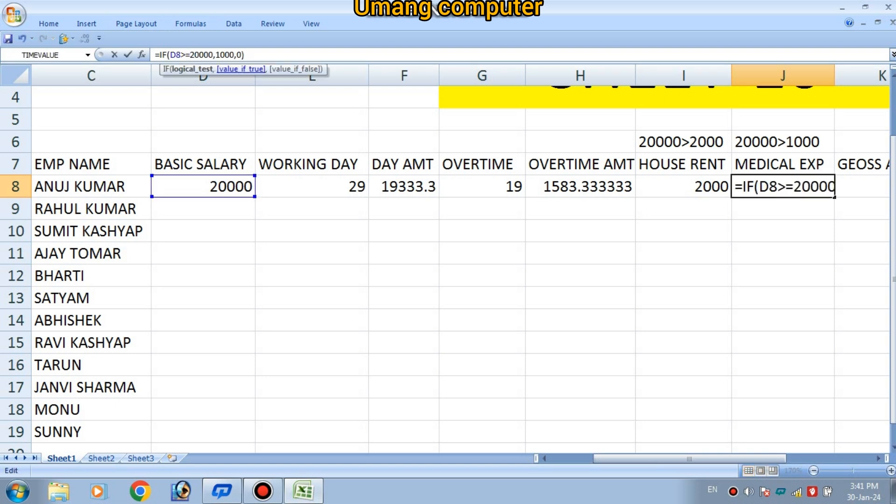
key("Return")
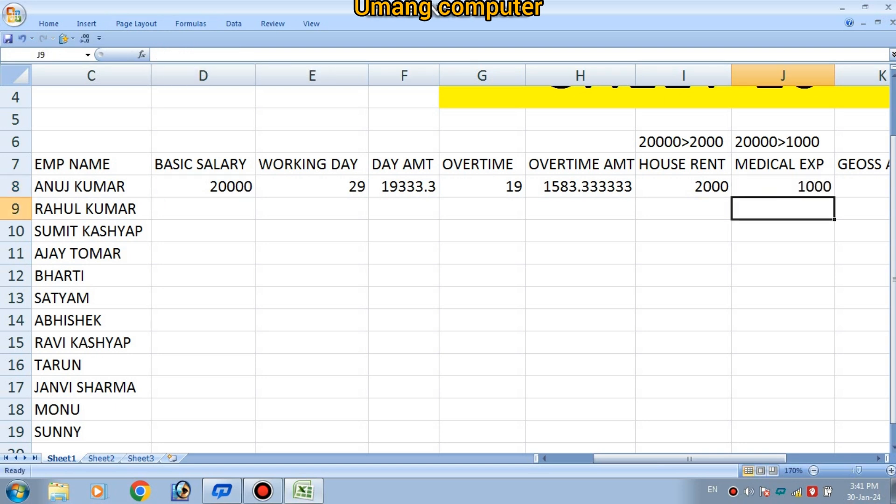
- Set the first employee's basic salary in D8 back to 12000
left_click(203, 186)
type("12000")
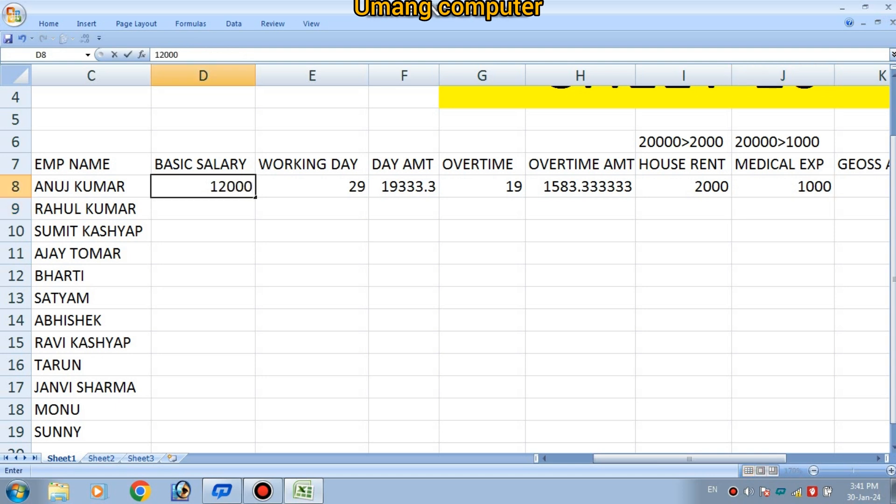
key("Return")
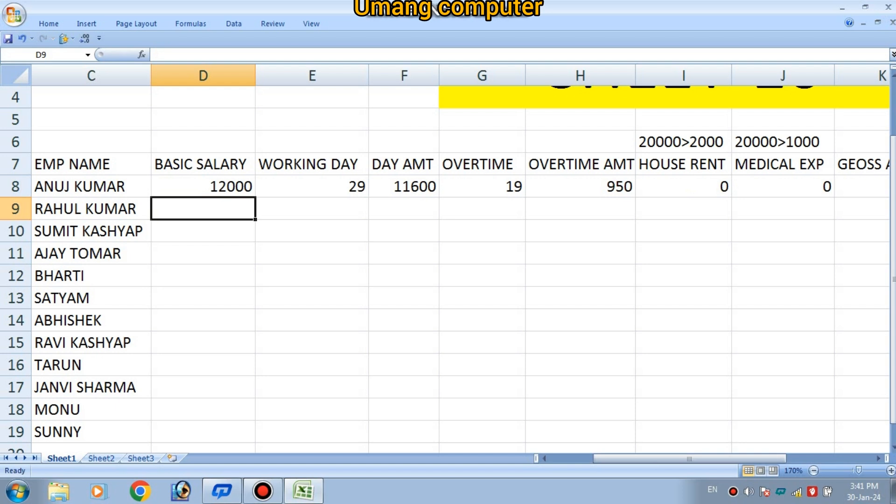
- Calculate the first employee's gross amount in K8 from medical expenses, house rent, overtime amount and day amount with =J8+I8+H8+F8
left_click_drag(688, 459, 732, 459)
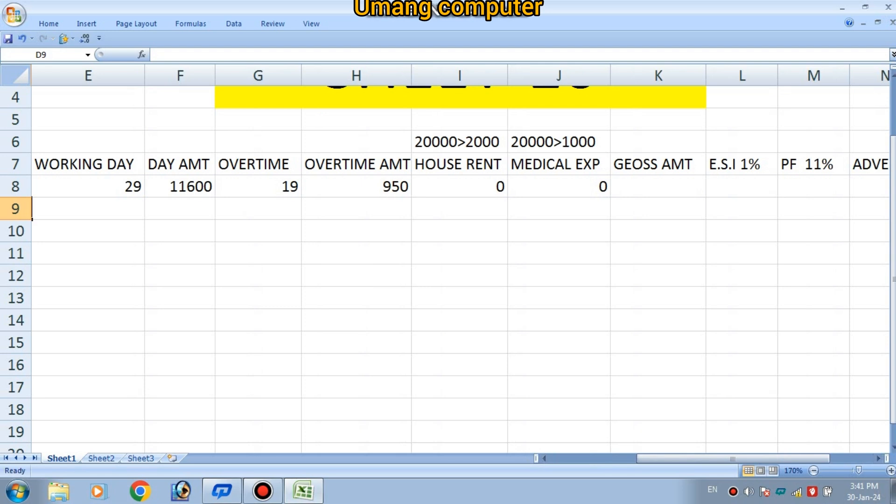
left_click_drag(733, 459, 711, 458)
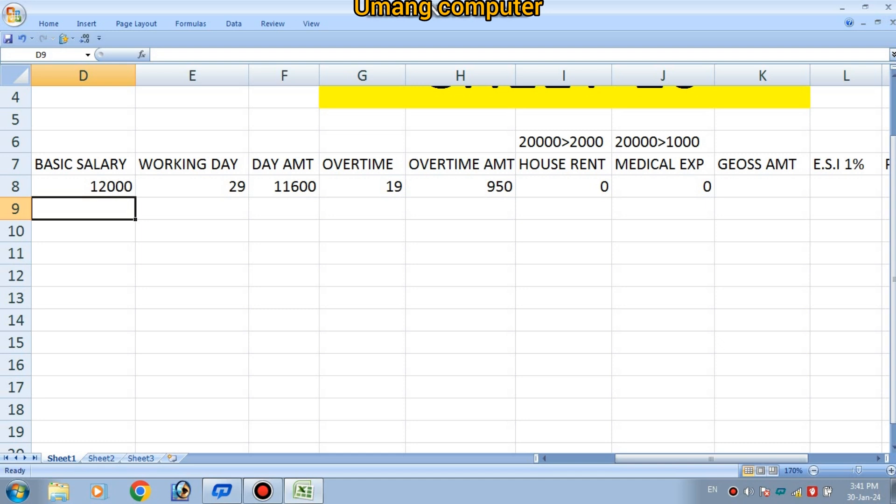
key("Up")
key("ctrl+Right")
key("Right")
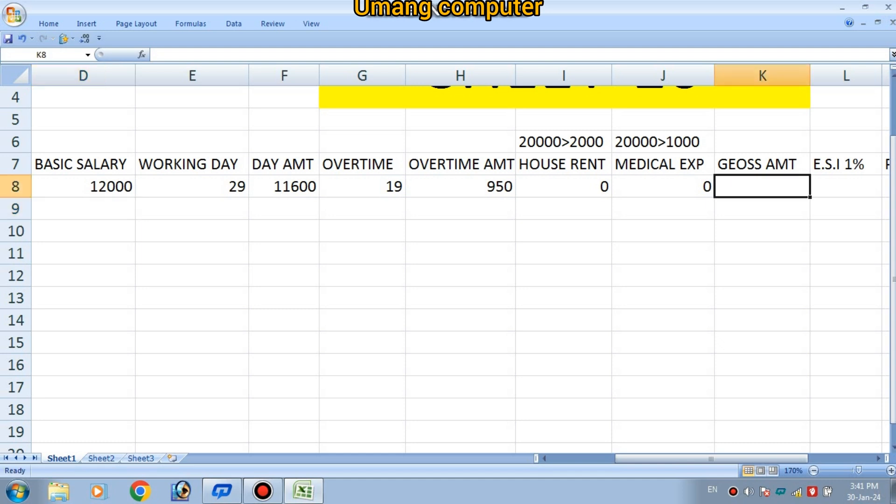
type("=")
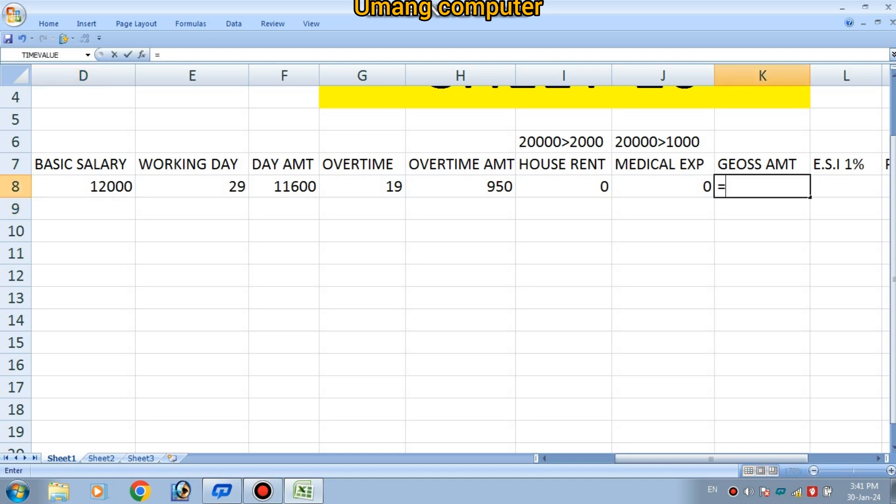
key("Left")
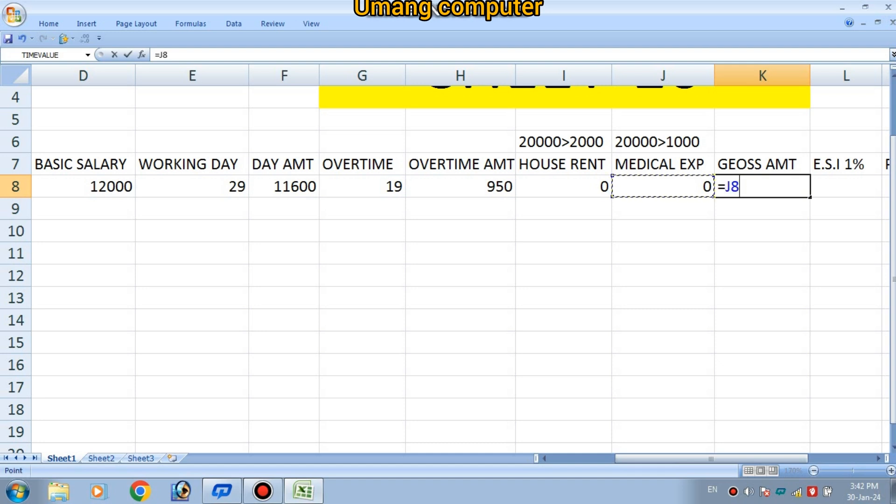
type("+")
key("Left")
key("Left")
type("+")
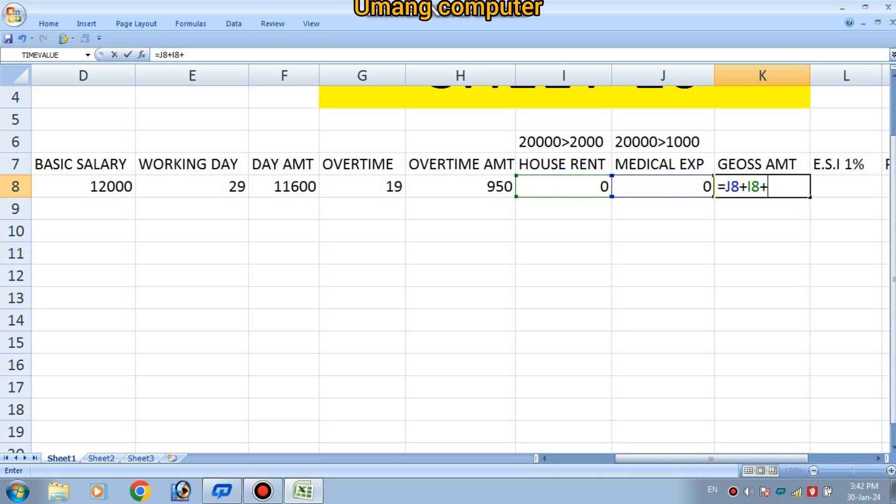
key("Left")
key("Left")
key("Left")
type("+")
key("Left")
key("Left")
key("Left")
key("Left")
key("Left")
type("+")
key("BackSpace")
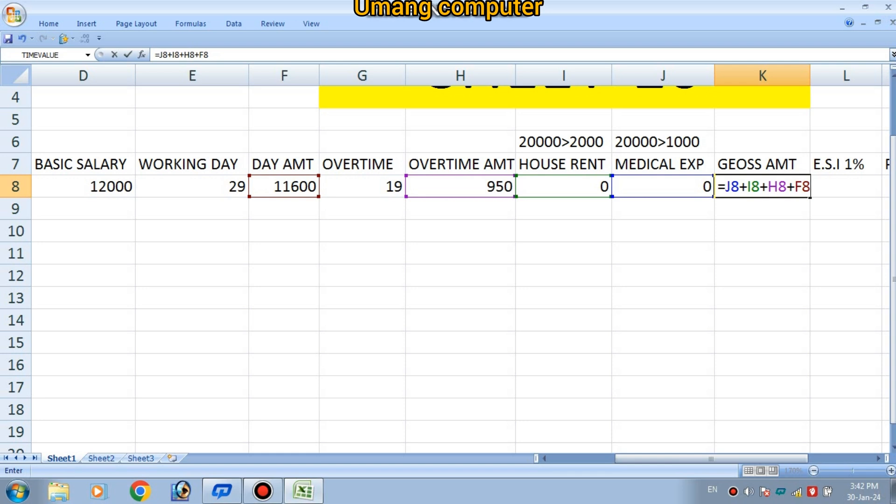
key("Return")
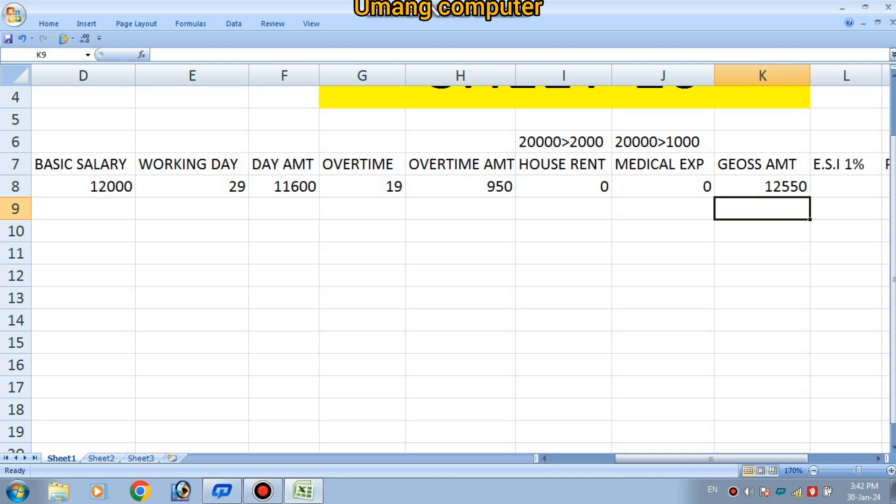
- Calculate the first employee's 1% E.S.I. deduction in L8 from the gross amount with the formula =K8*1/100
left_click(845, 186)
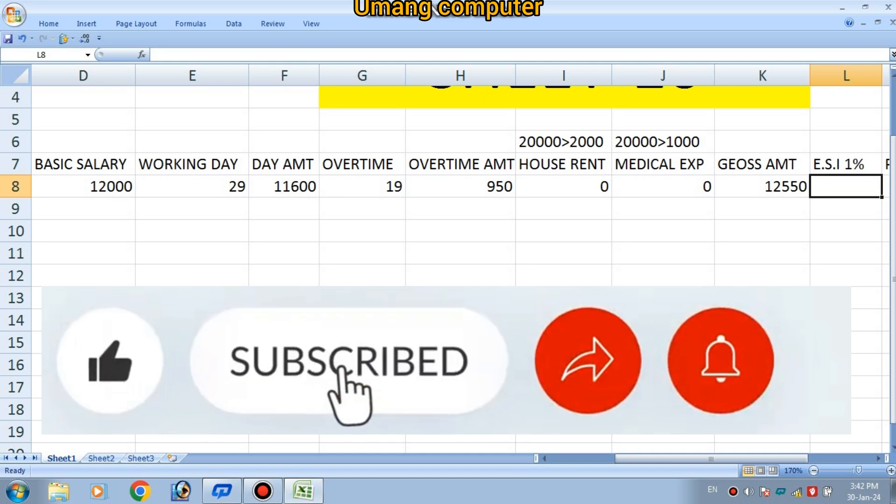
type("=")
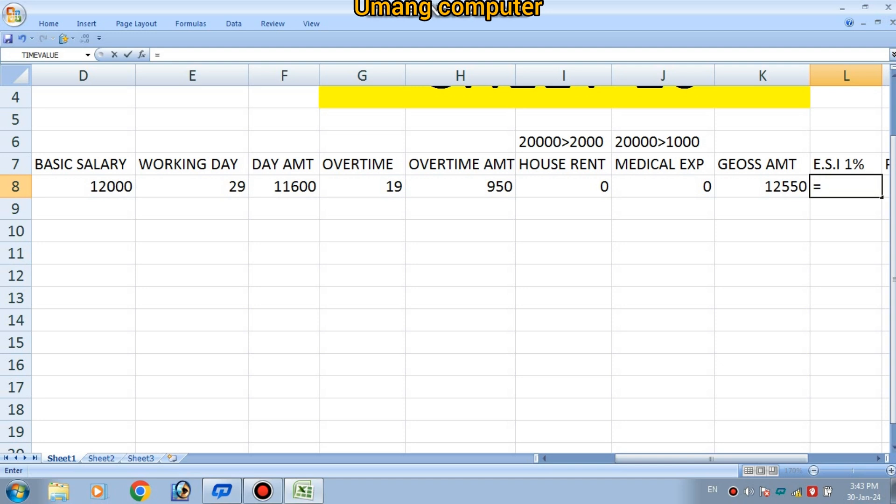
left_click_drag(711, 458, 754, 458)
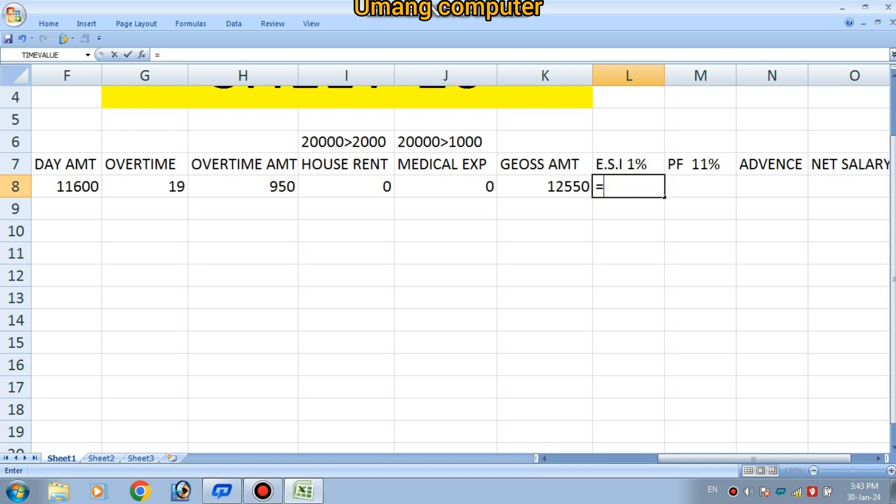
key("Left")
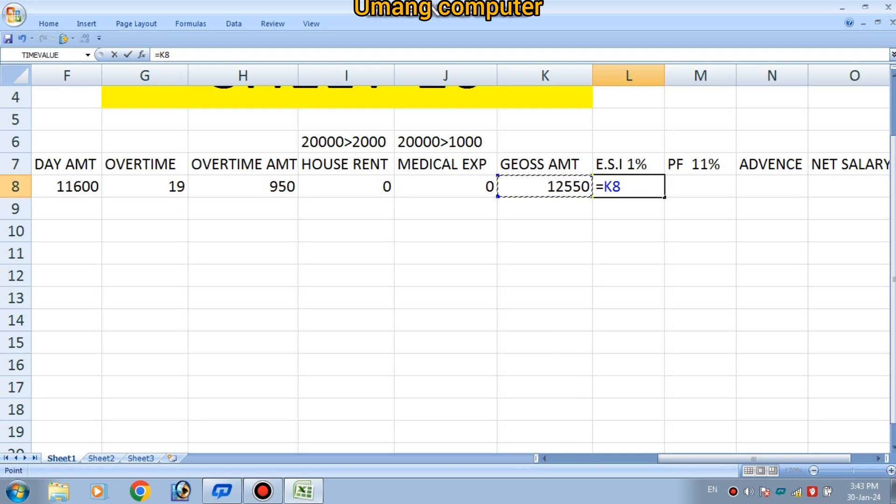
type("*1/")
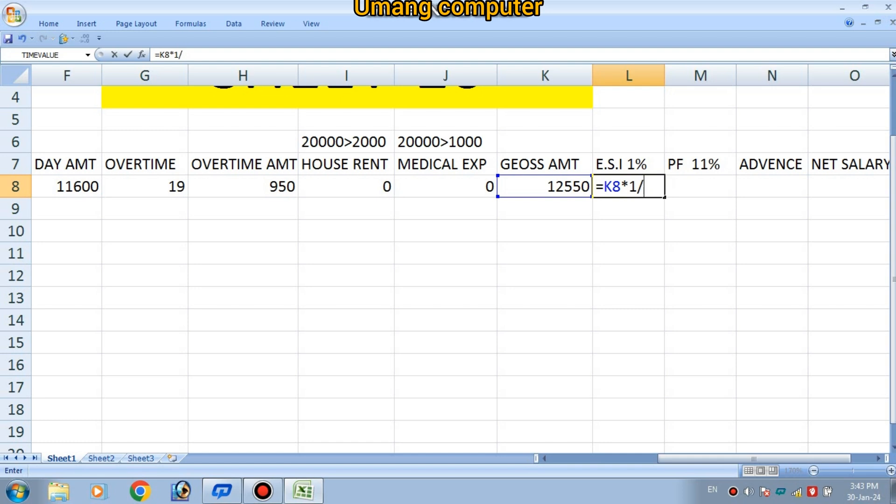
type("1000")
key("BackSpace")
key("Return")
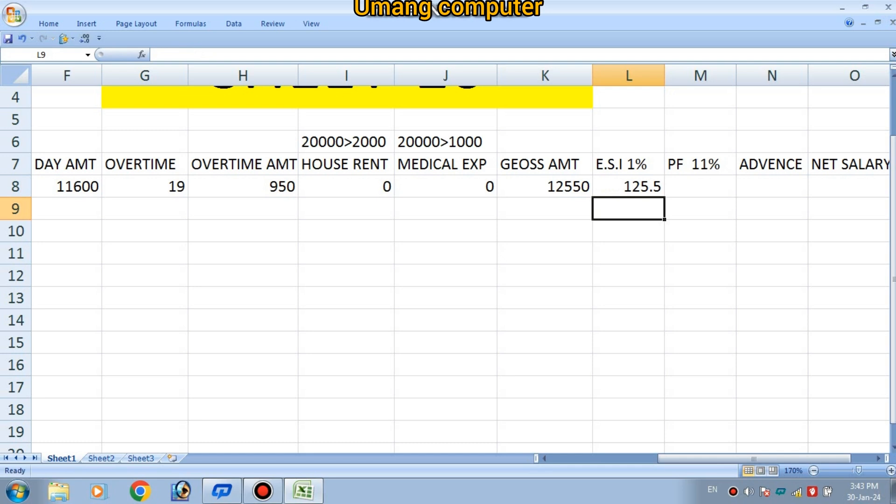
- Calculate the first employee's 11% PF deduction in M8 from the gross amount with the formula =K8*11/100
left_click(701, 187)
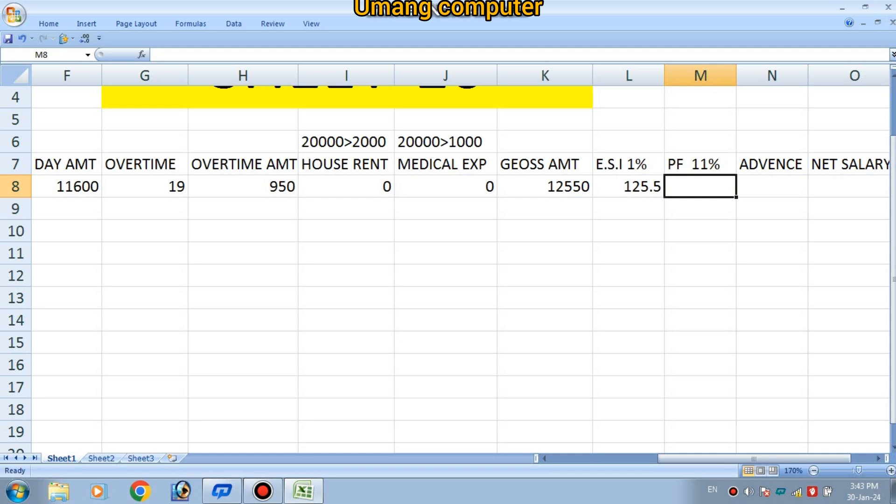
type("=")
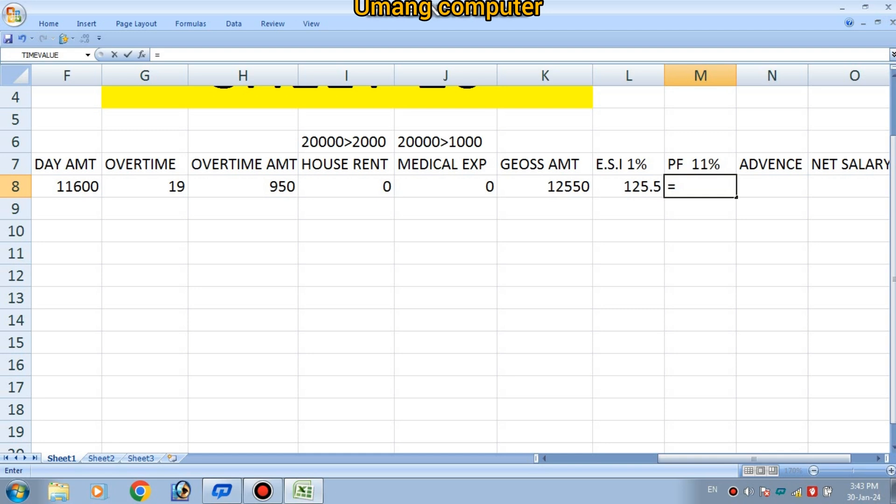
key("Left")
key("Left")
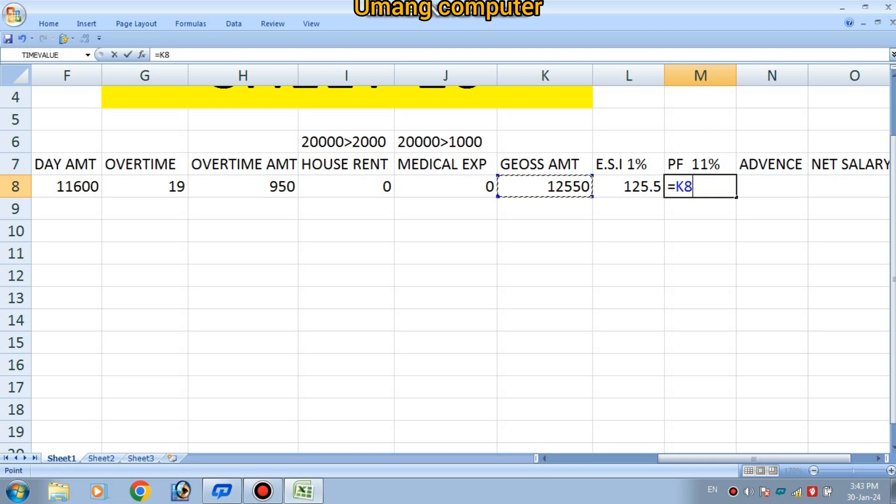
type("*11/100")
key("Return")
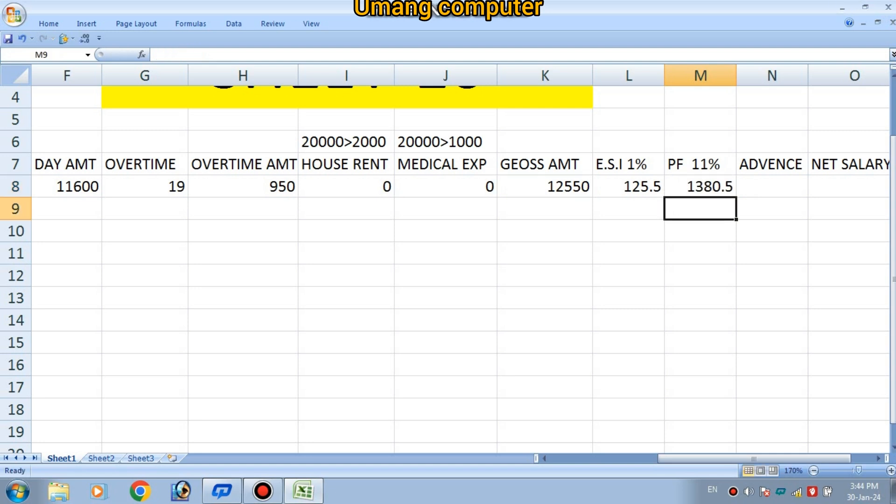
- Try the alternative PF formula =L8*11, based on the E.S.I. amount, in M9 and clear it again
type("=")
key("Left")
key("Up")
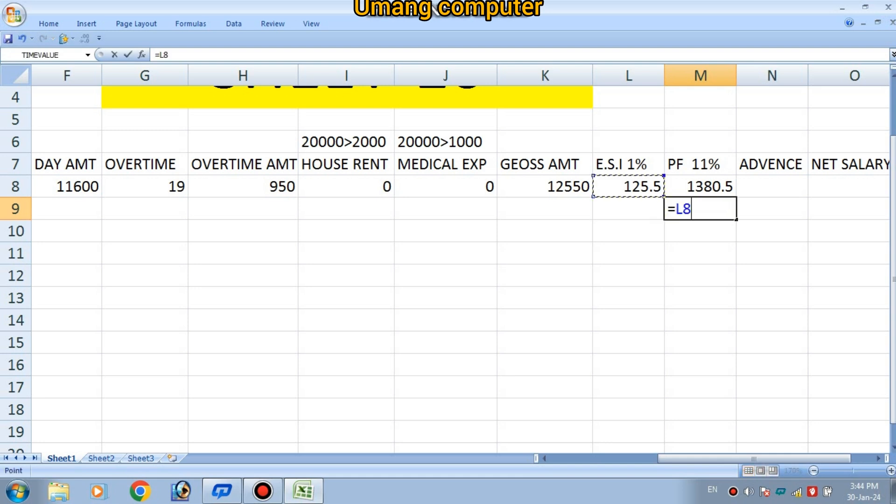
type("*11")
key("Return")
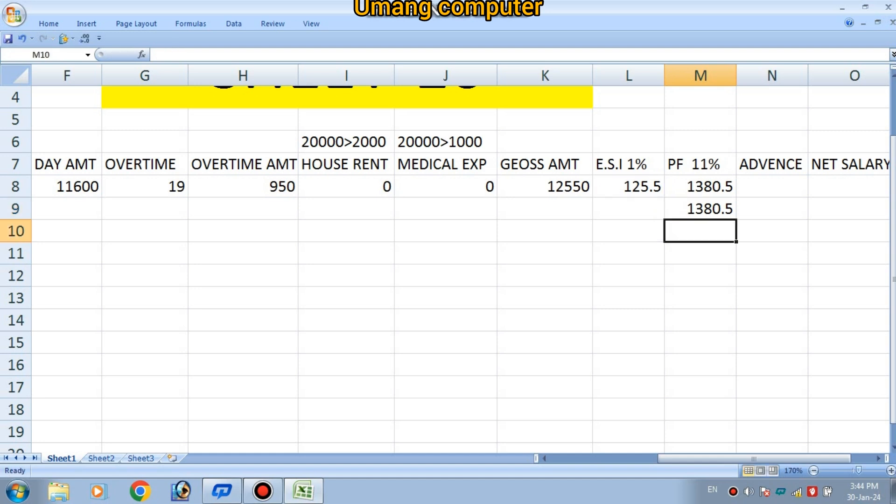
key("Up")
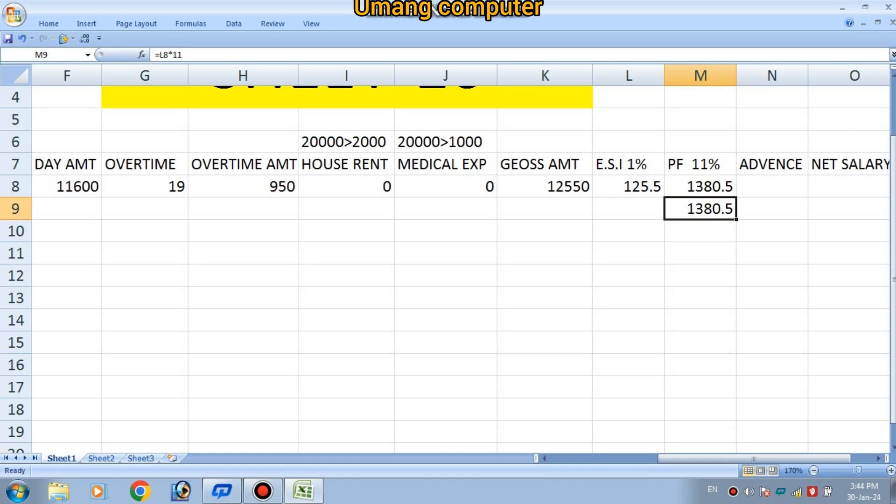
key("BackSpace")
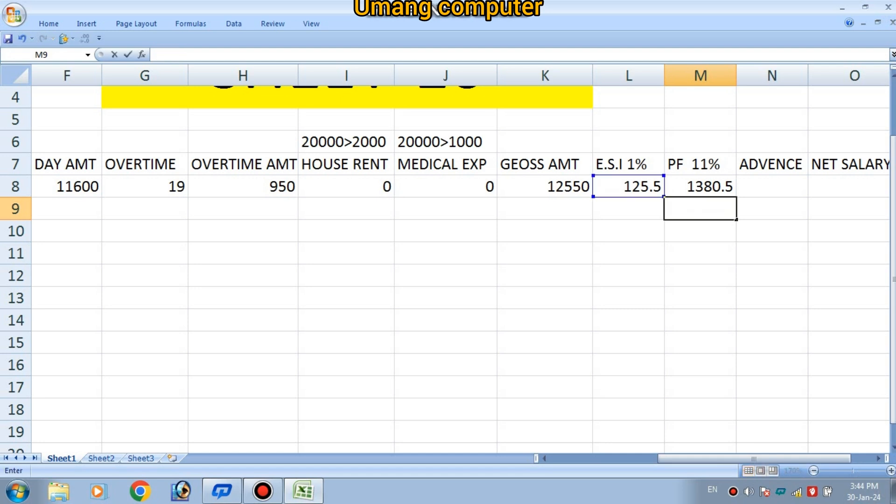
key("Up")
- Enter 2000 as the first employee's advance in N8
key("Up")
key("Right")
key("Down")
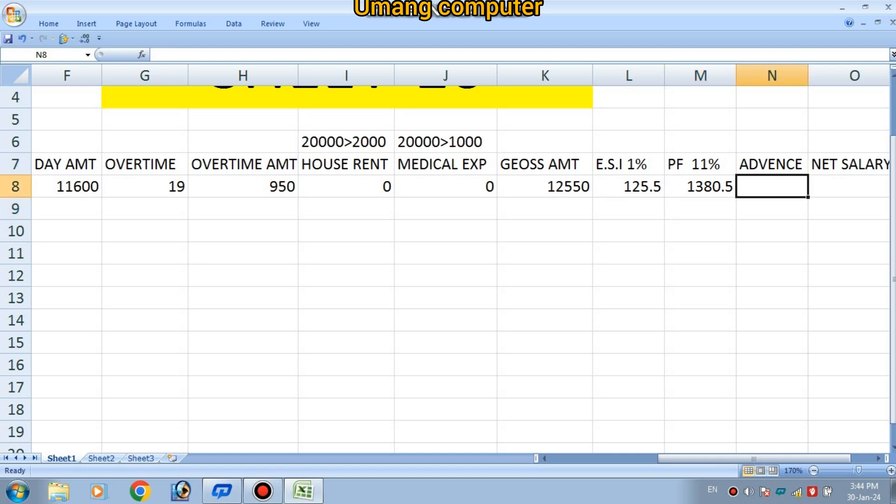
left_click_drag(825, 459, 847, 459)
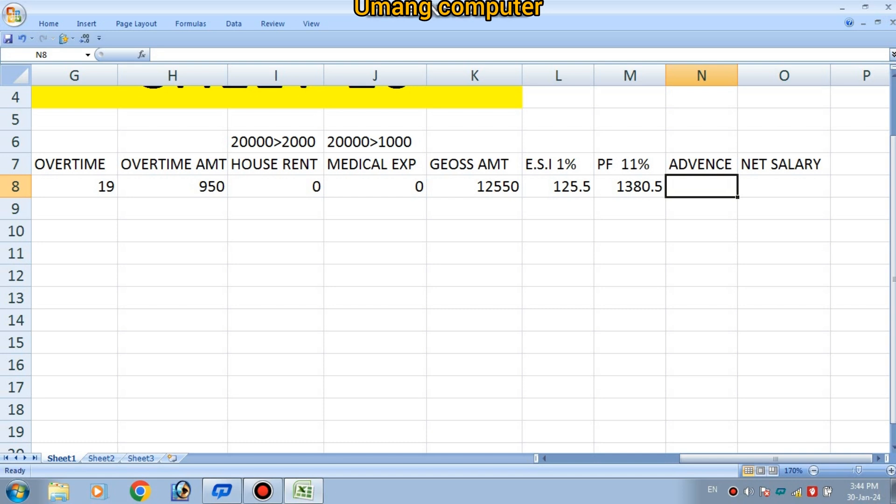
type("2")
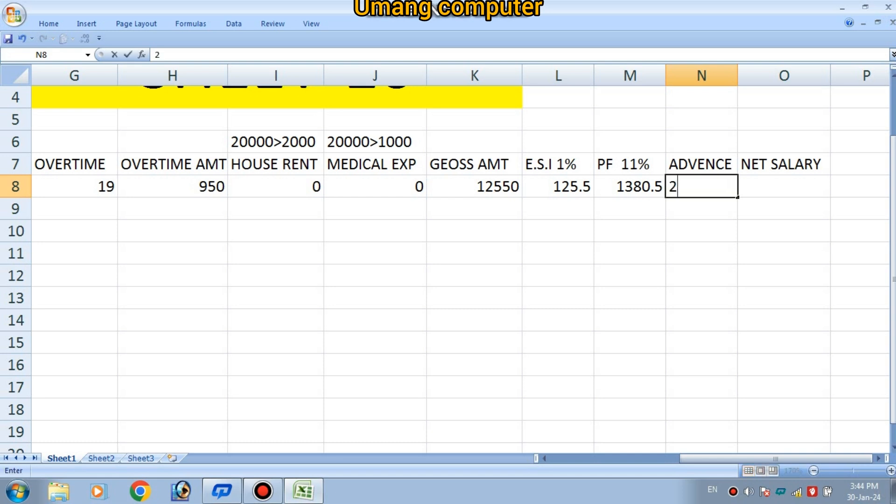
type("000")
key("Return")
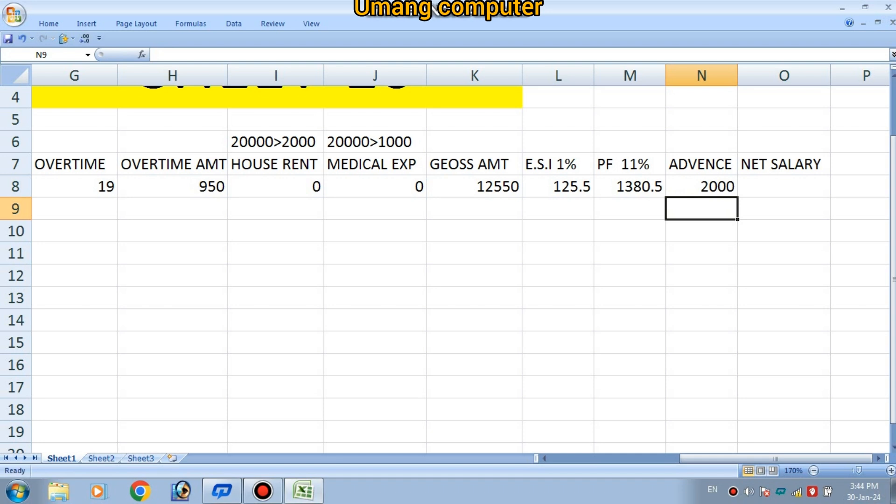
- Calculate the first employee's net salary in O8 by subtracting E.S.I., PF and advance from the gross amount with =K8-L8-M8-N8
key("Up")
key("Right")
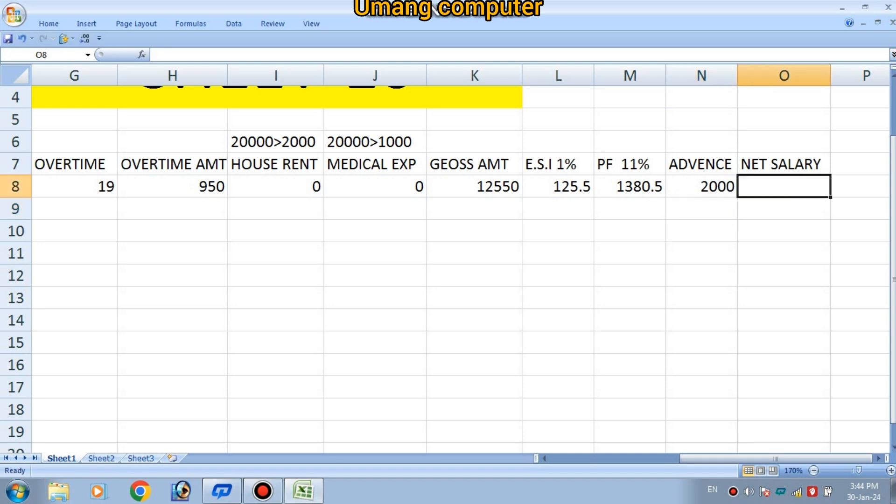
type("=")
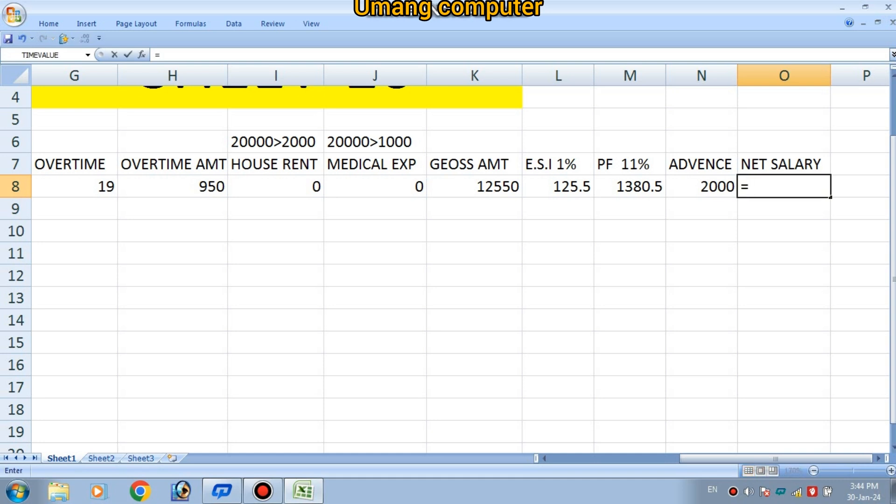
key("Left")
key("Left")
key("Left")
key("Left")
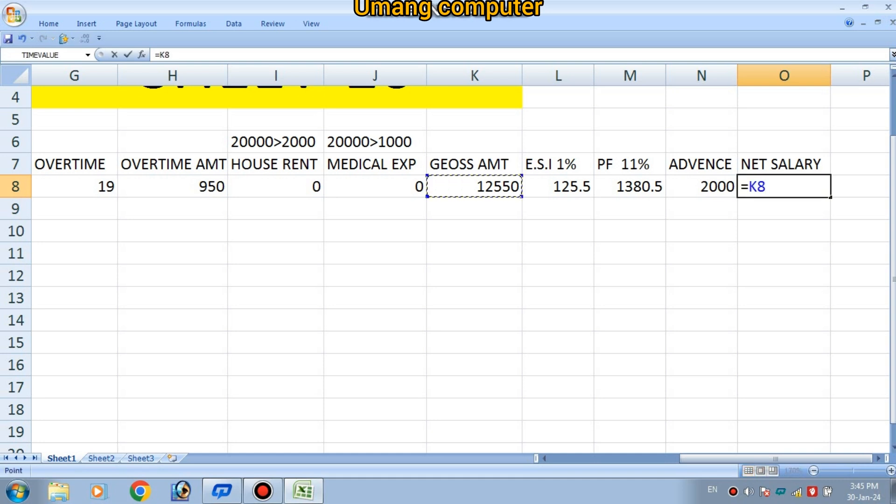
type("-")
key("Left")
key("Left")
key("Left")
type("-")
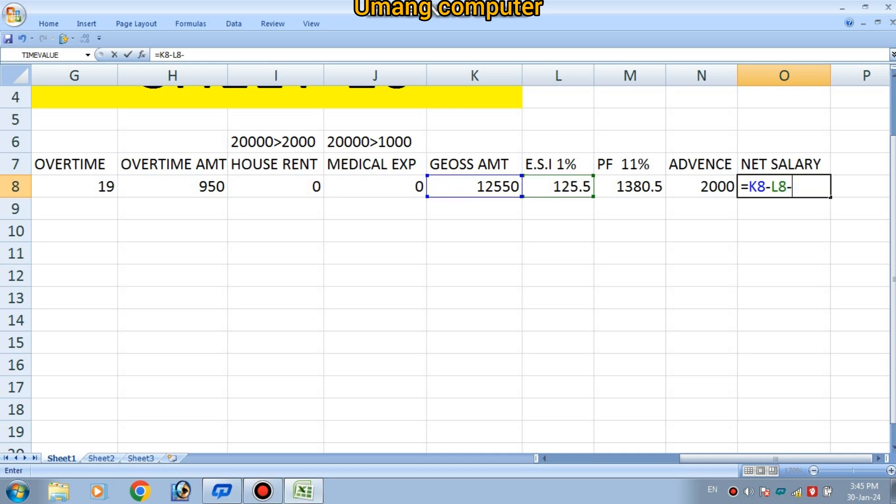
key("Left")
key("Left")
key("Up")
key("Down")
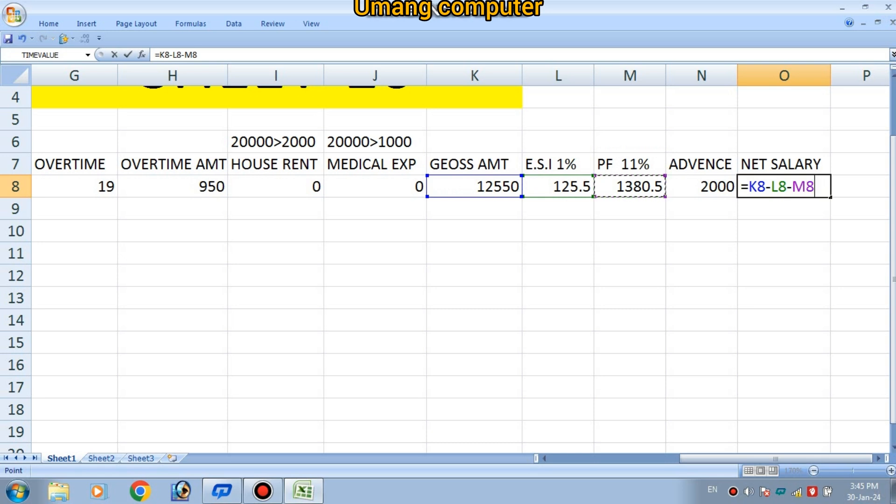
type("-")
key("Left")
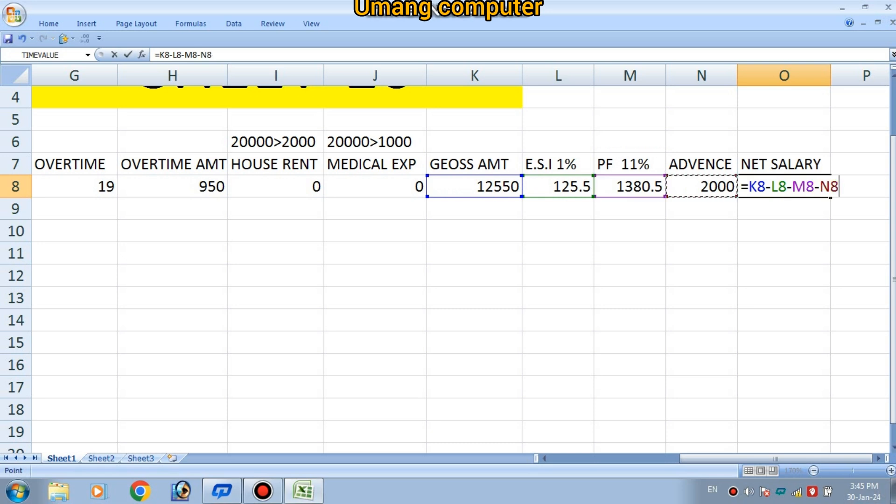
key("Return")
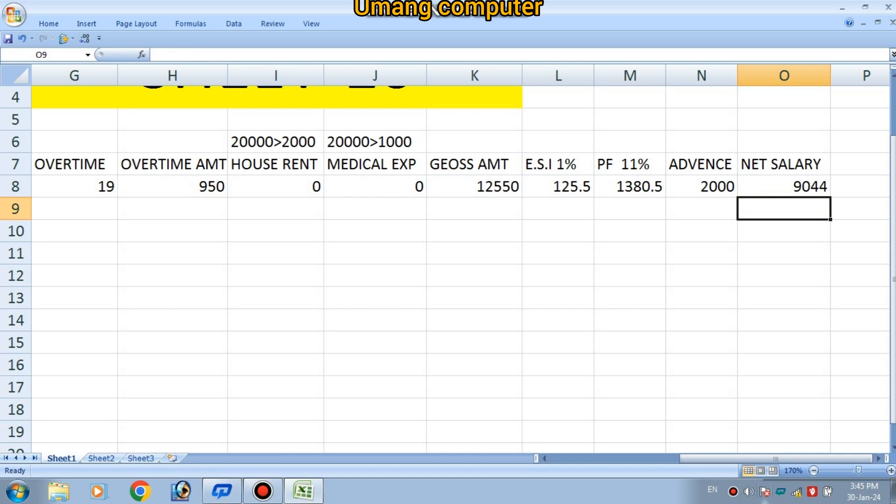
- Enter the second employee's basic salary of 22000 in D9 and 30 working days in E9
left_click_drag(776, 459, 647, 458)
left_click(784, 432)
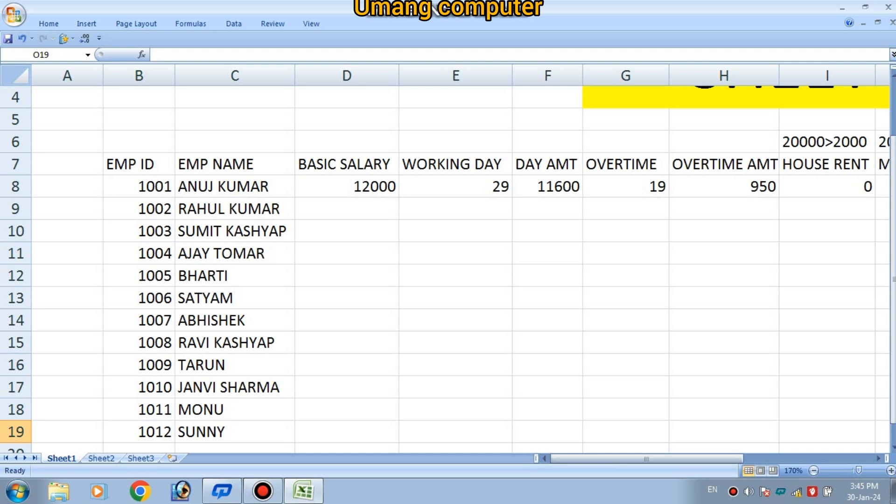
left_click(347, 209)
type("22000")
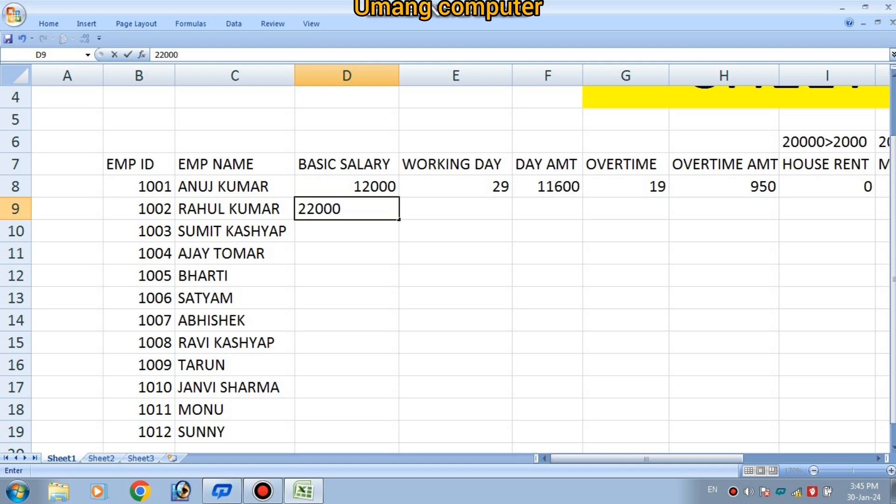
key("Tab")
type("30")
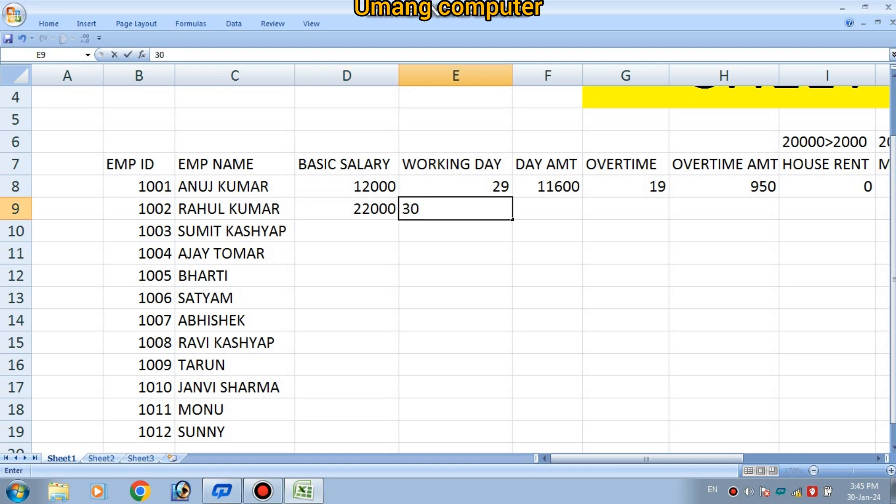
key("Tab")
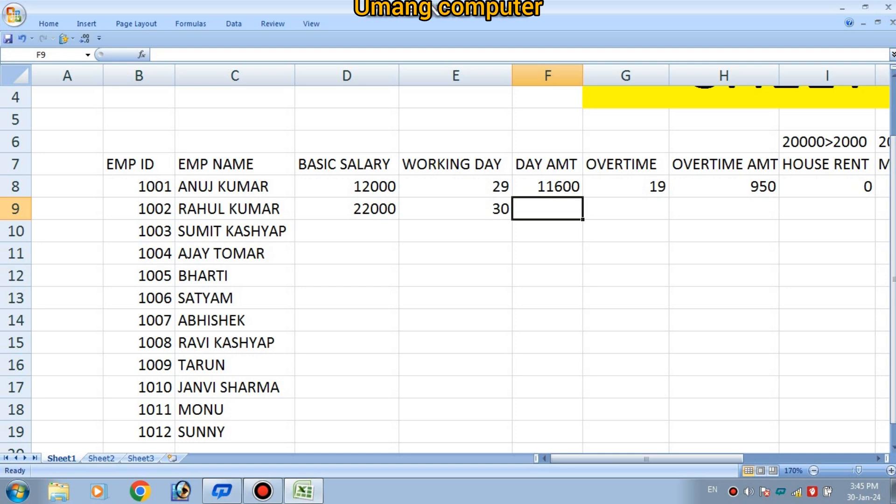
- Calculate the second employee's day amount in F9 from basic salary and working days with the formula =D9*E9/30
type("=")
key("Left")
key("Left")
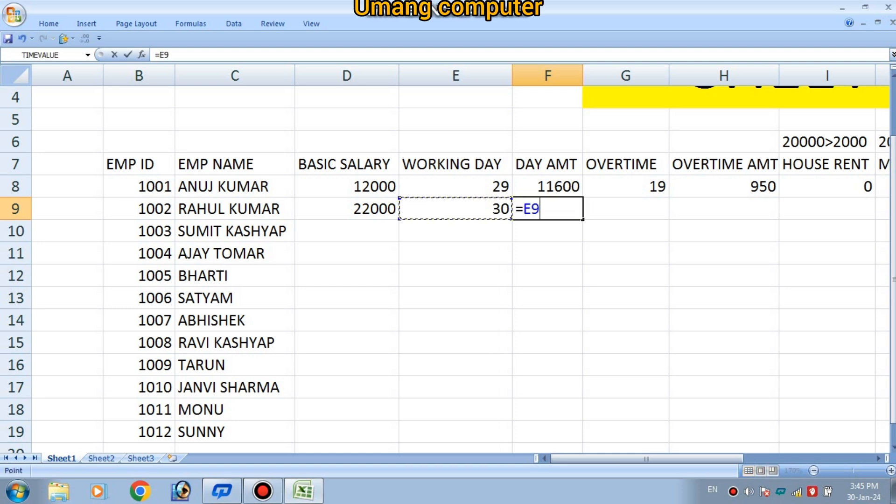
type("*")
key("Left")
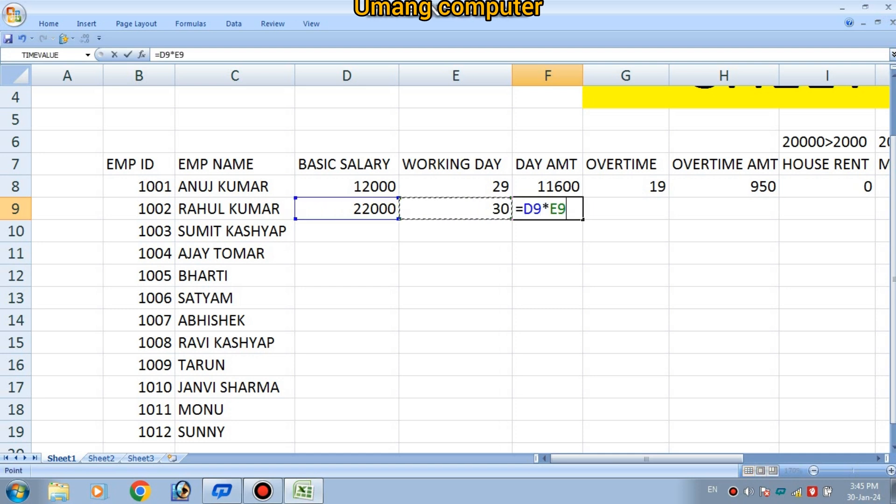
type("/30")
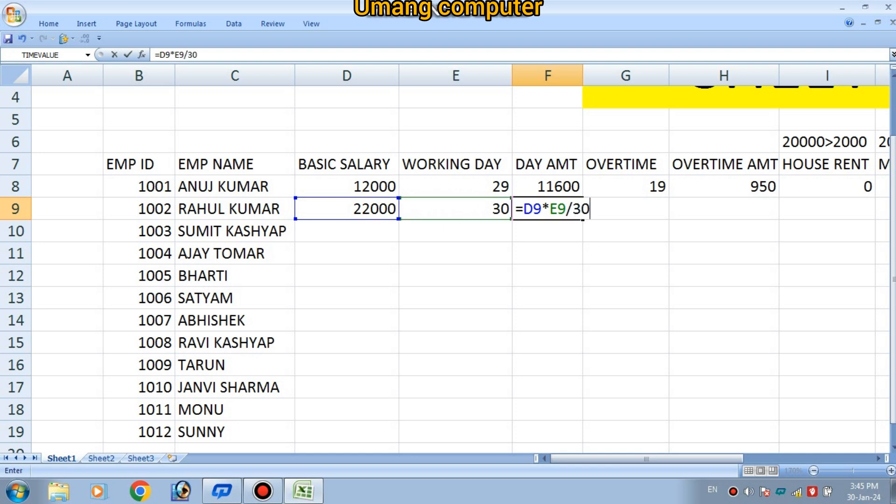
key("Return")
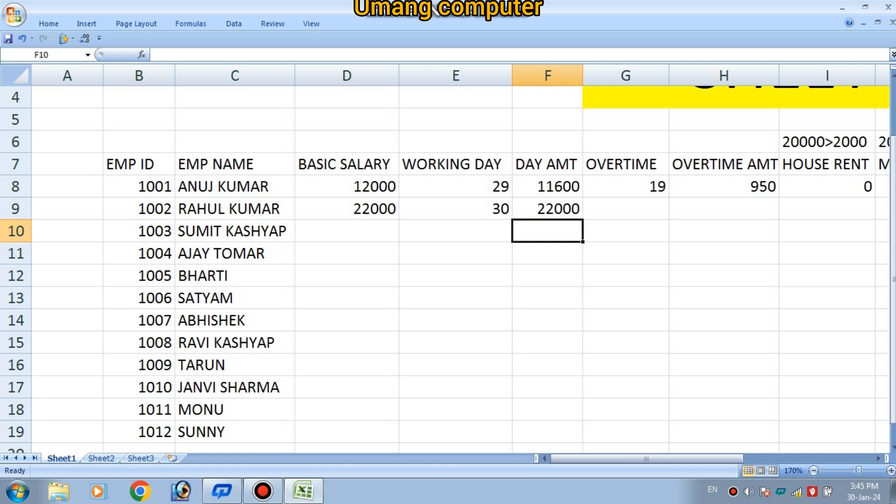
- Enter 120 as the second employee's overtime in G9
key("Up")
key("Right")
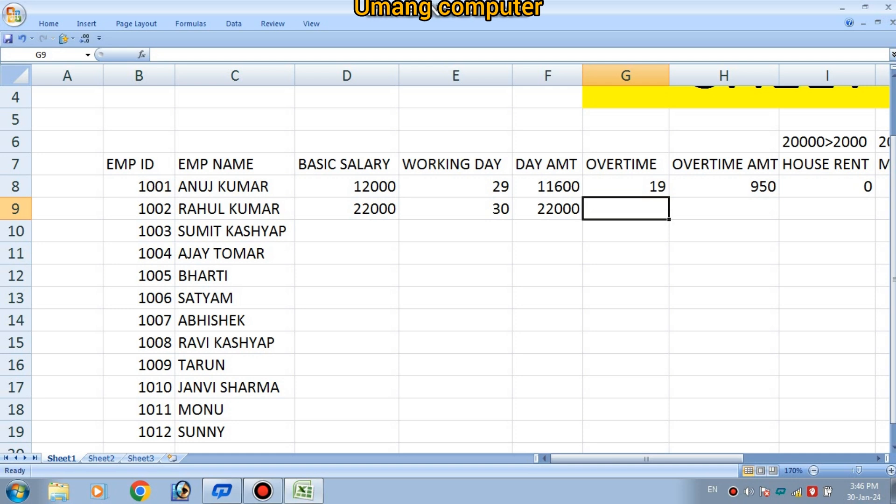
type("120")
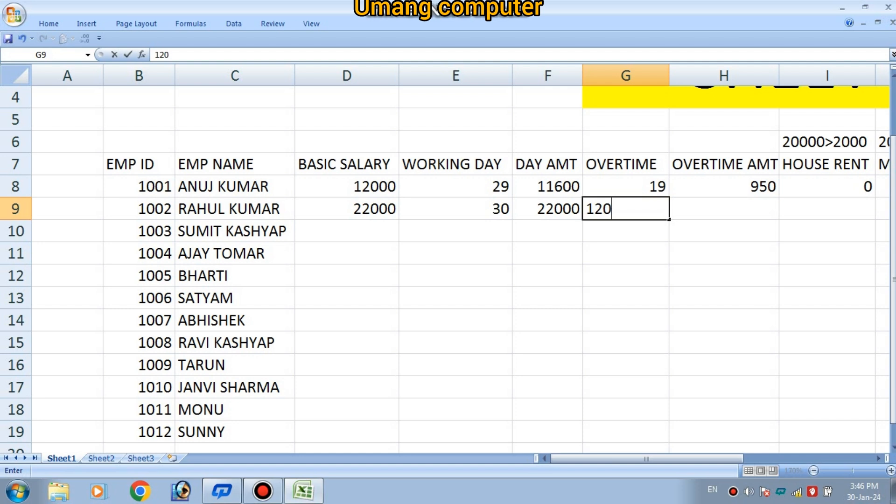
key("Tab")
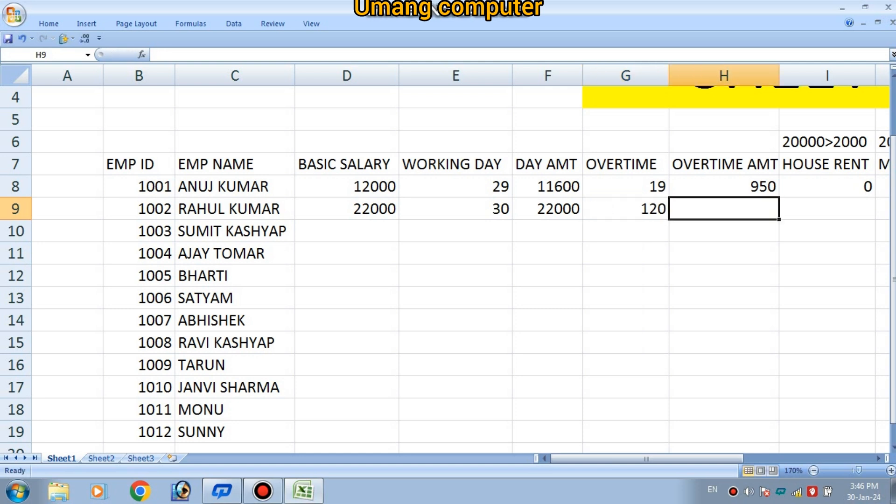
- Calculate the second employee's overtime amount in H9 from basic salary and overtime with the formula =D9*G9/240
type("=")
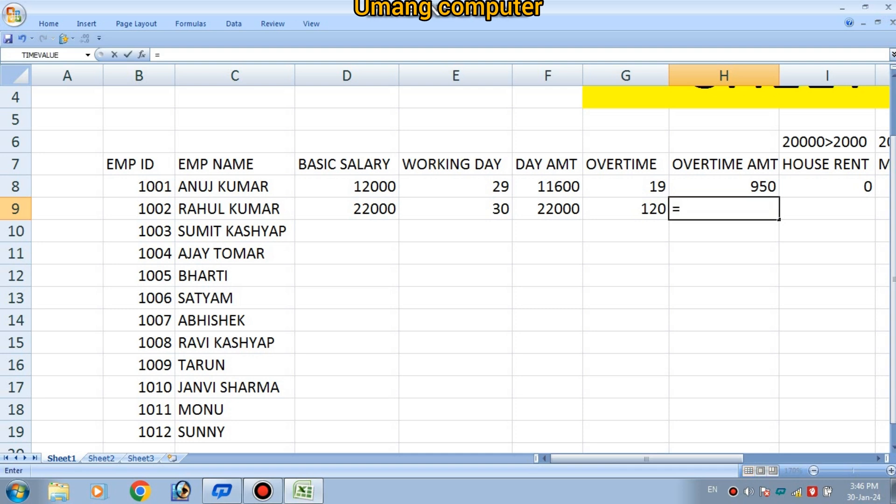
key("Left")
key("Left")
key("Left")
key("Left")
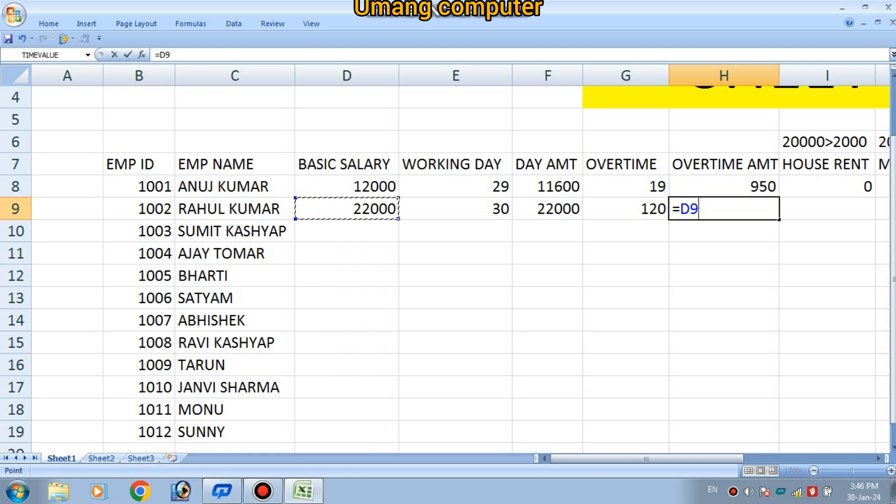
type("*")
key("Left")
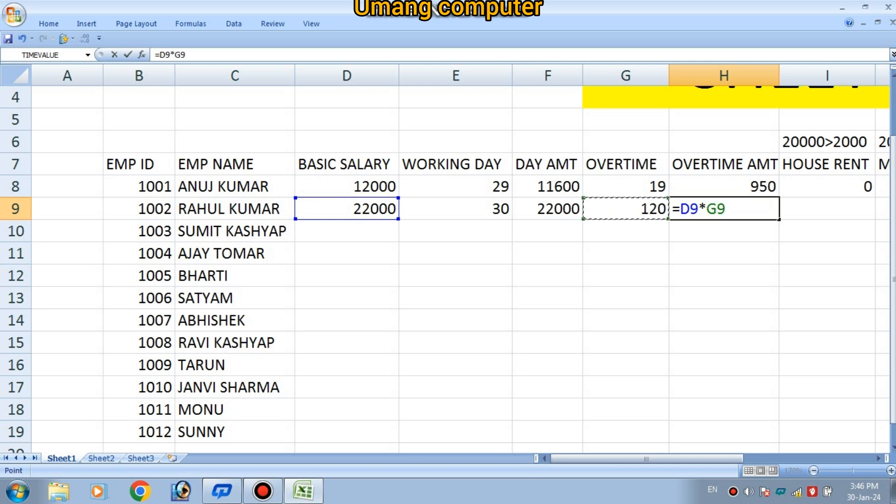
type("/240")
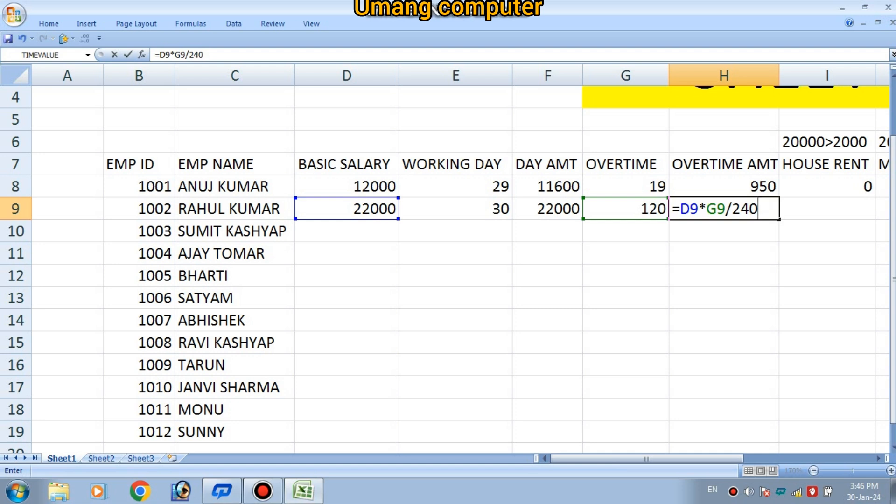
key("Return")
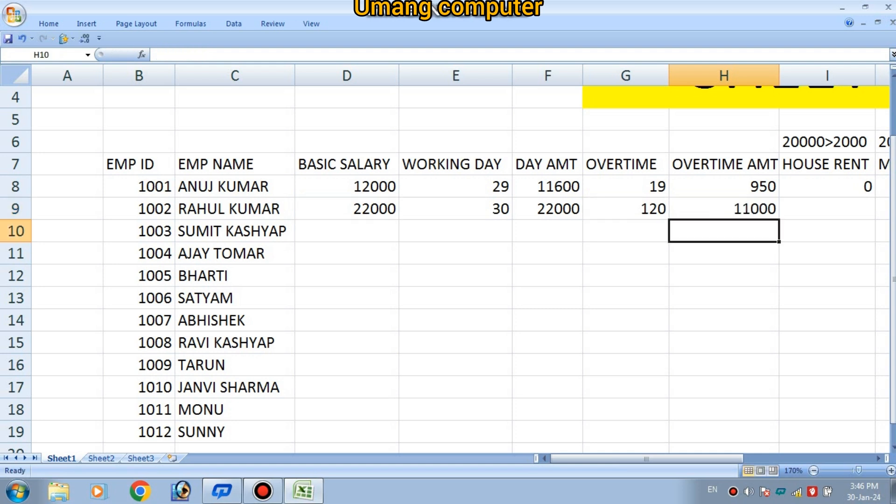
- Calculate the second employee's house rent in I9 from the basic salary with the formula =IF(D9>=20000,2000,0)
left_click_drag(646, 459, 733, 458)
left_click(460, 209)
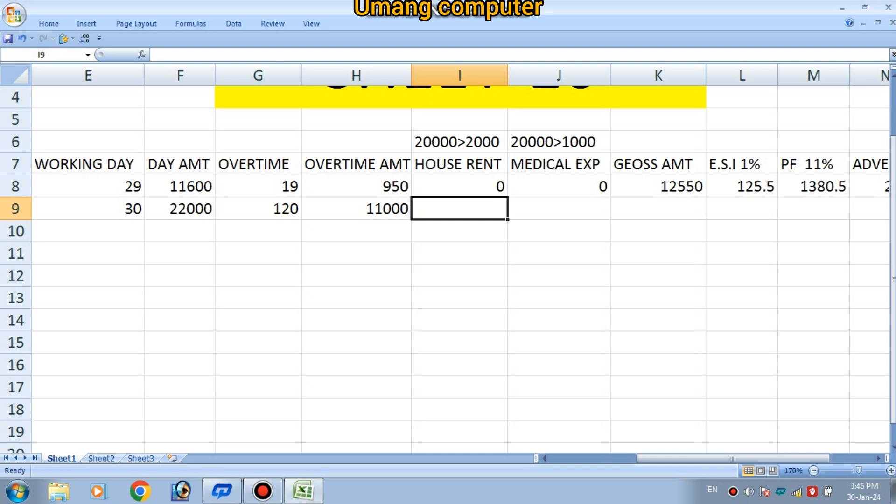
type("=")
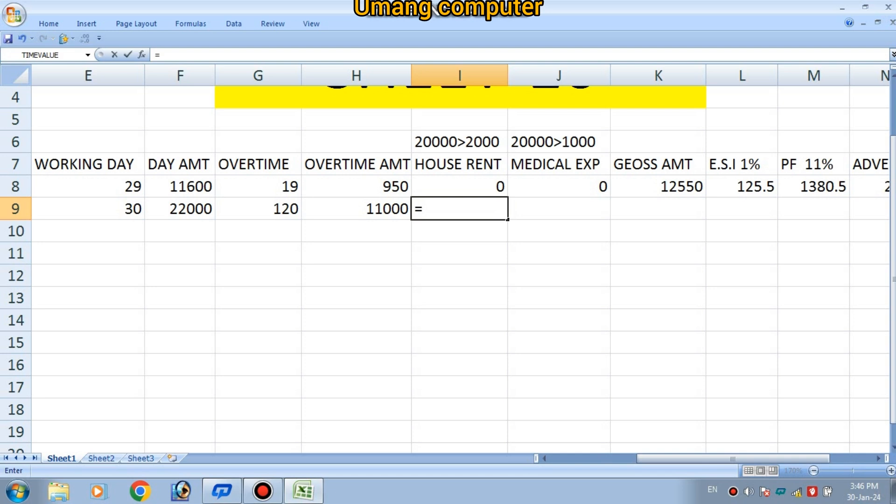
key("Left")
key("Left")
key("Left")
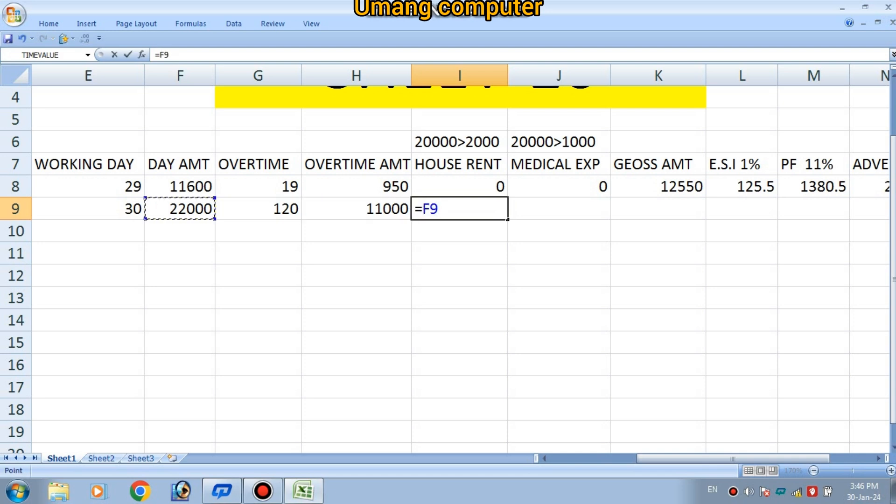
key("BackSpace")
key("BackSpace")
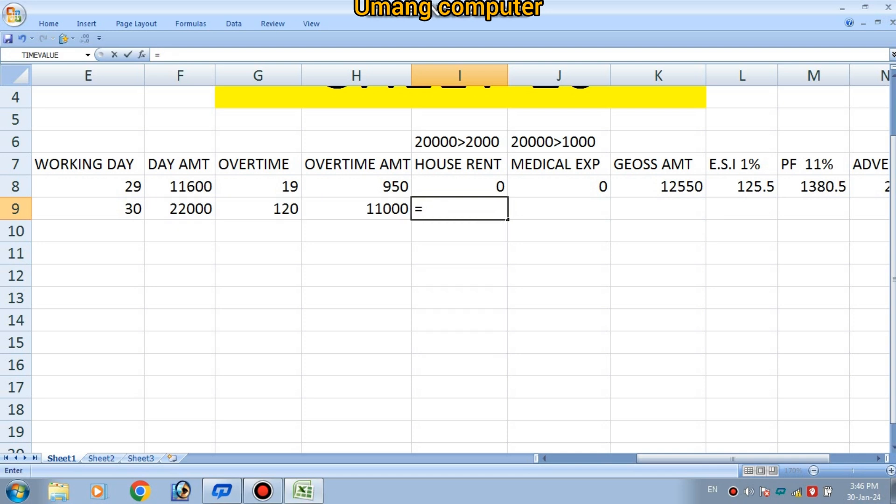
type("IF(")
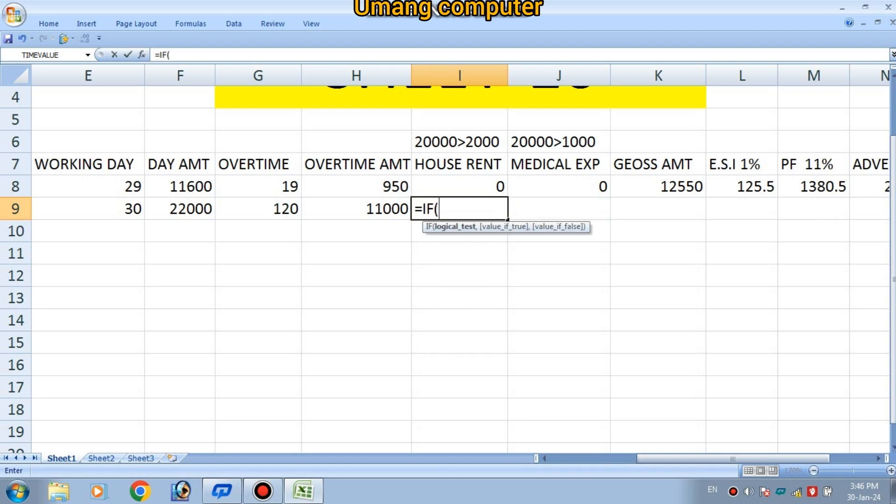
left_click_drag(732, 458, 711, 458)
left_click(83, 209)
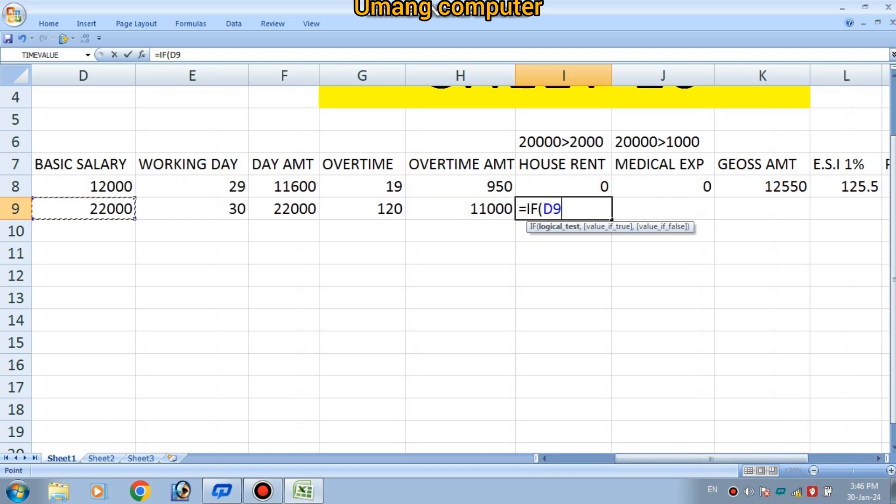
type(">=")
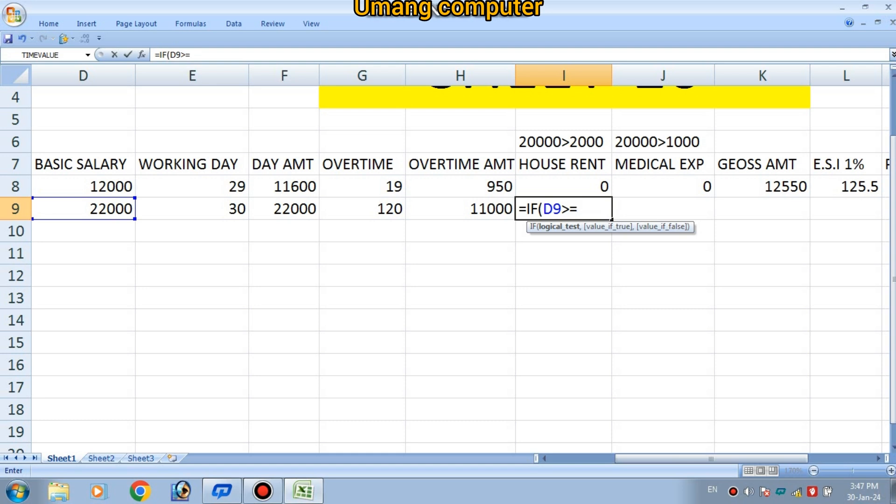
type("20000")
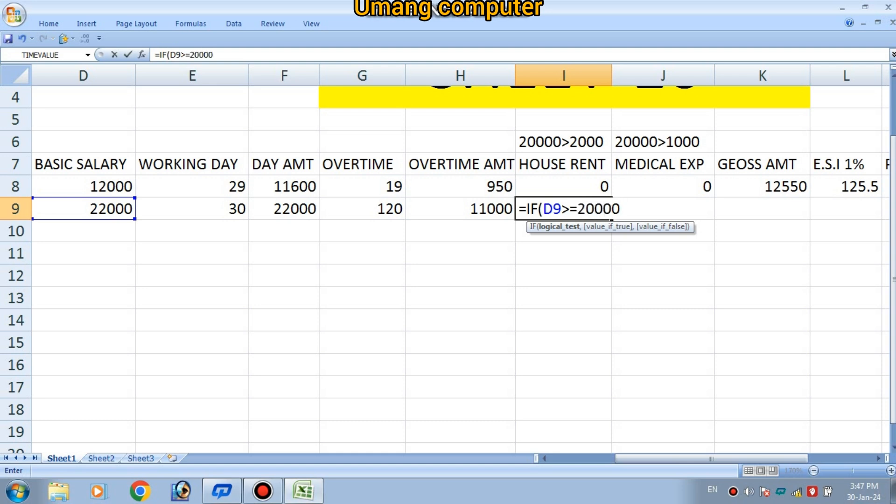
type(",2000,0")
key("Return")
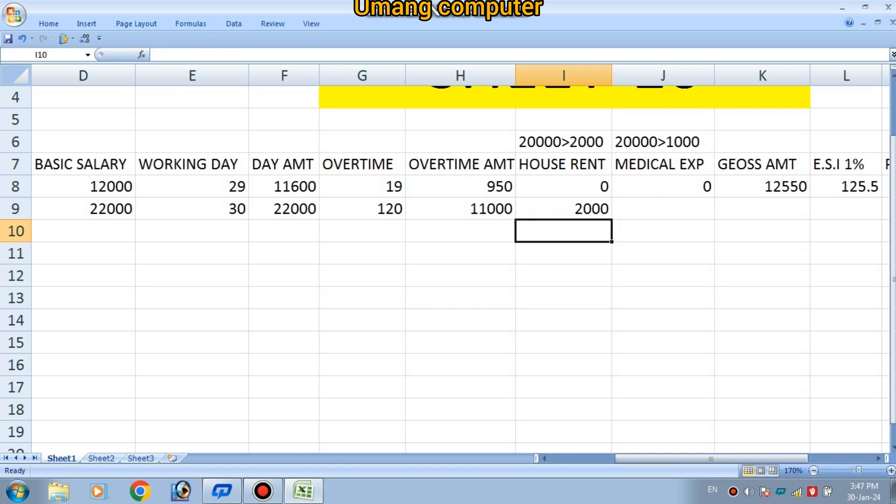
- Calculate the second employee's medical expense in J9 from the basic salary with the formula =IF(D9>=20000,1000,0)
key("Up")
key("Right")
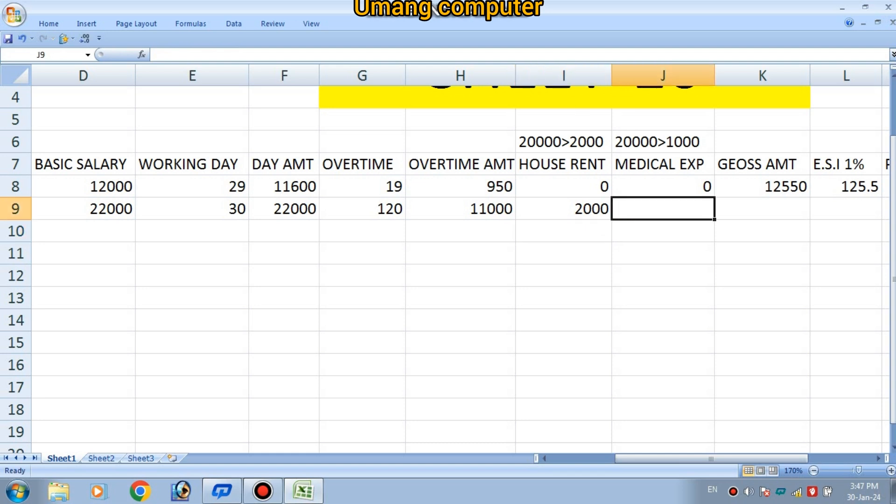
type("=")
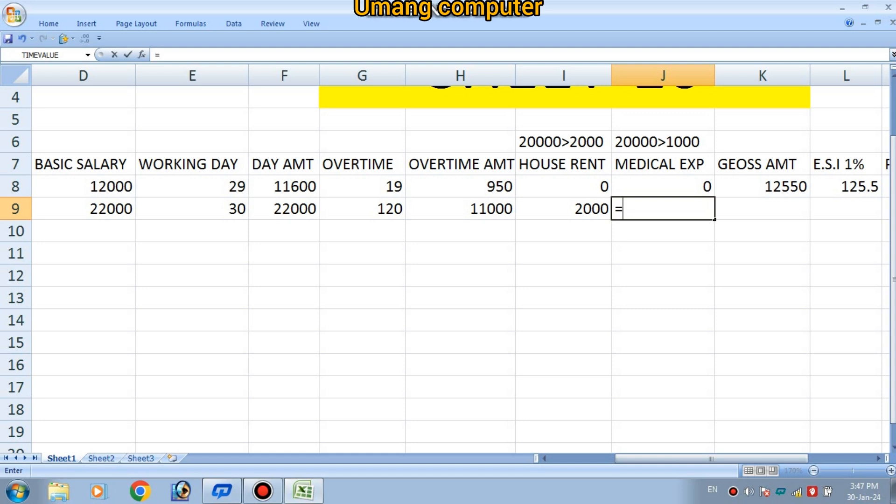
type("IF")
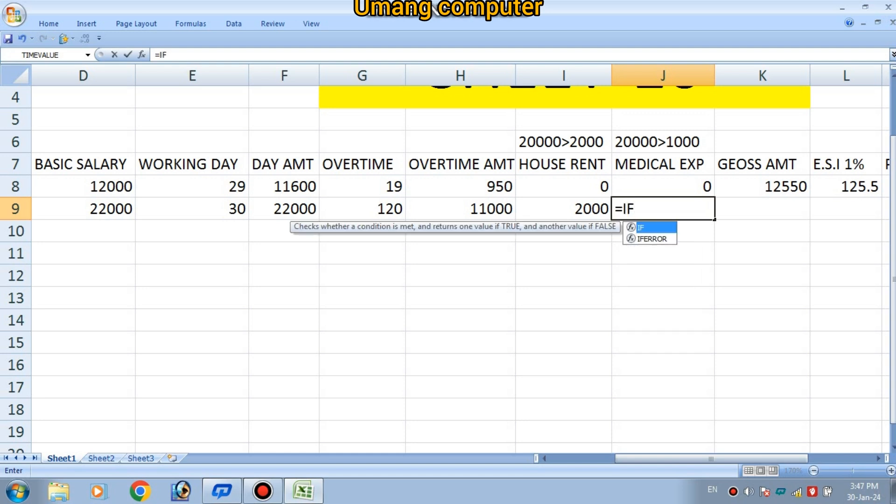
type("(")
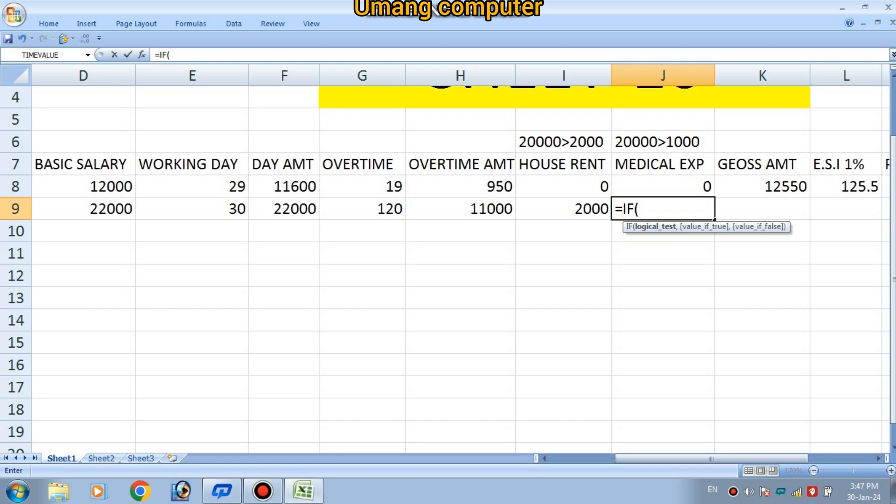
left_click(83, 209)
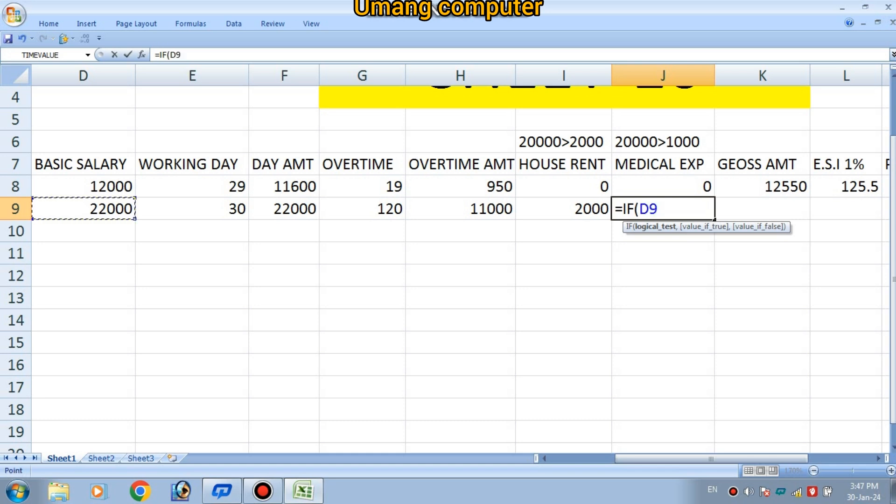
type(">=2000")
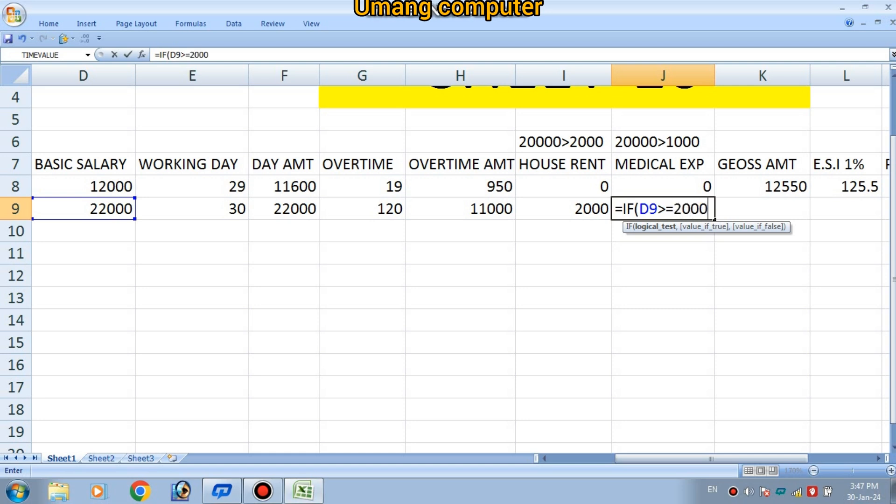
type("0,")
key("BackSpace")
type("1000")
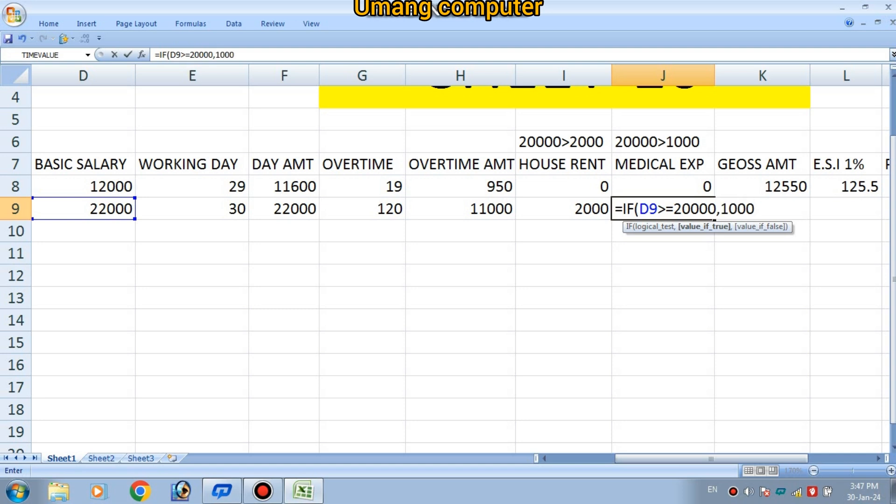
type(",0")
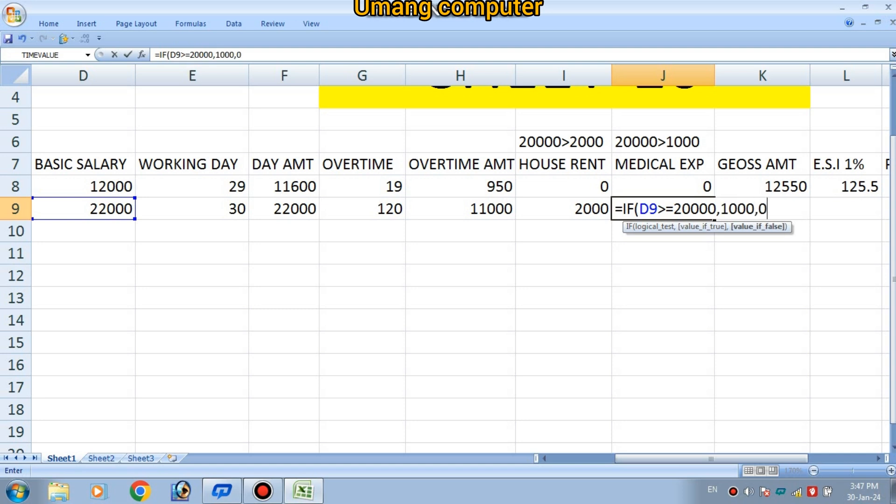
key("Return")
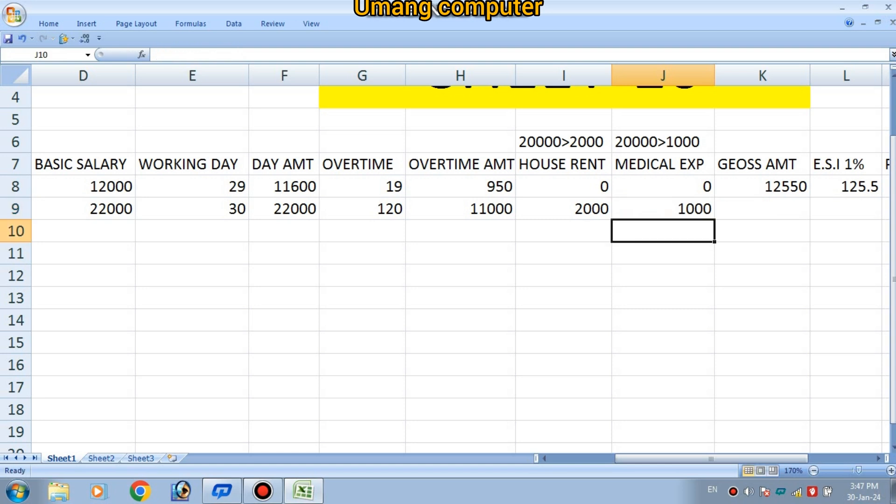
- Total the second employee's day amount, overtime amount, house rent and medical expense in K9 with the formula =SUM(F9,H9,I9,J9)
left_click(762, 209)
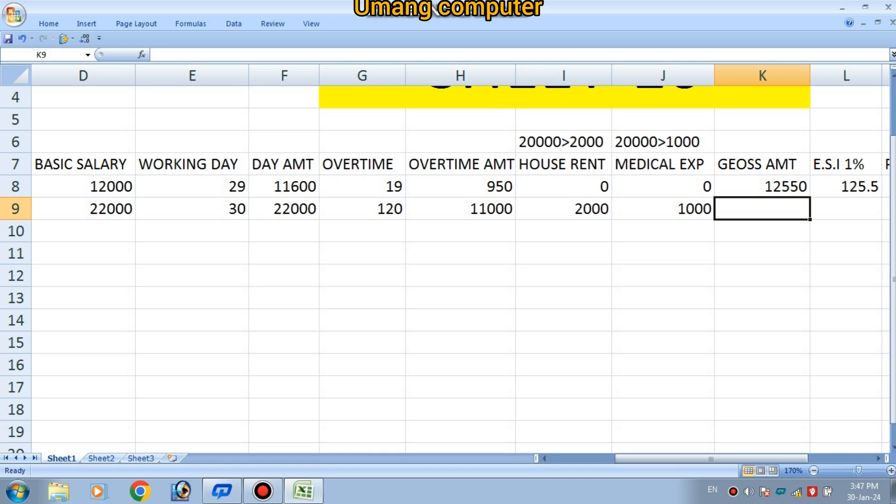
type("=")
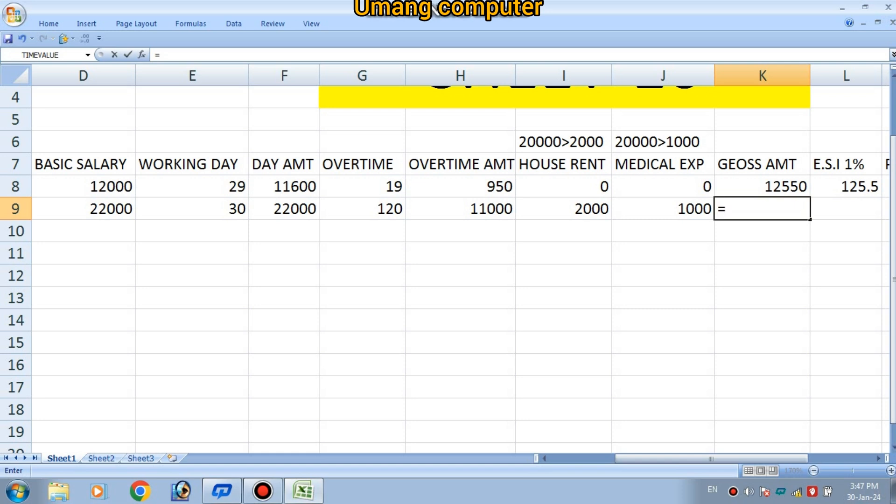
type("S")
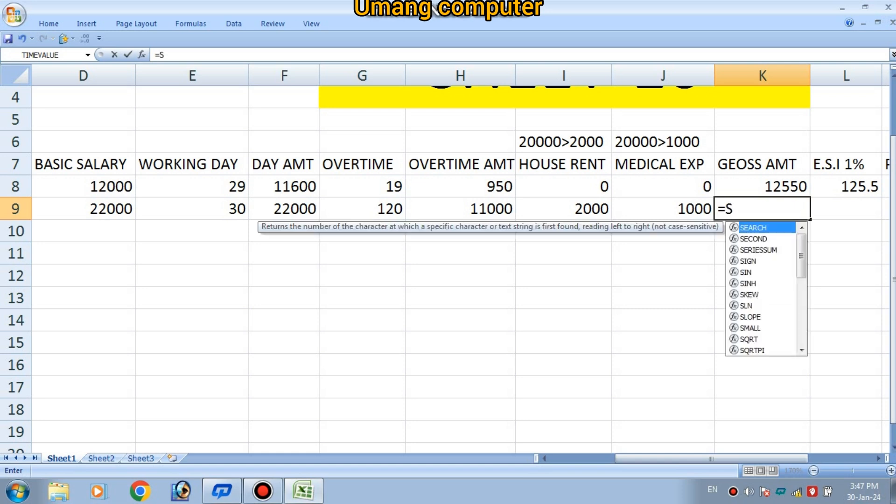
type("UM")
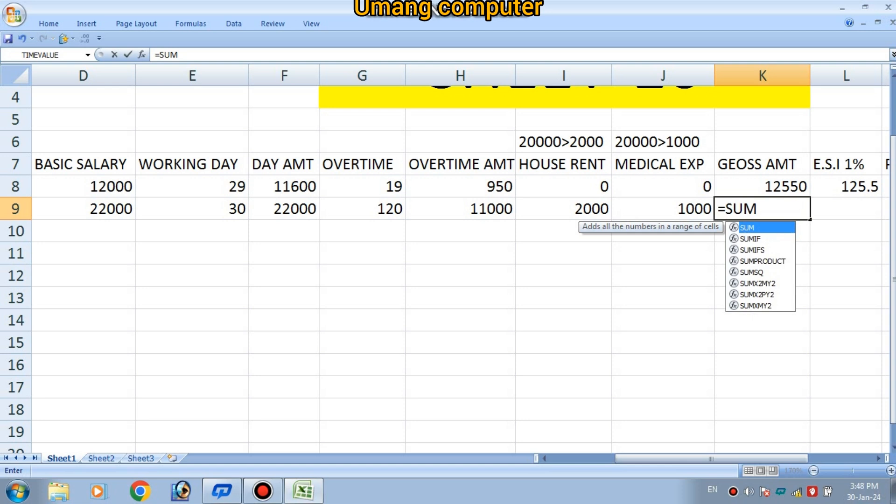
type("(")
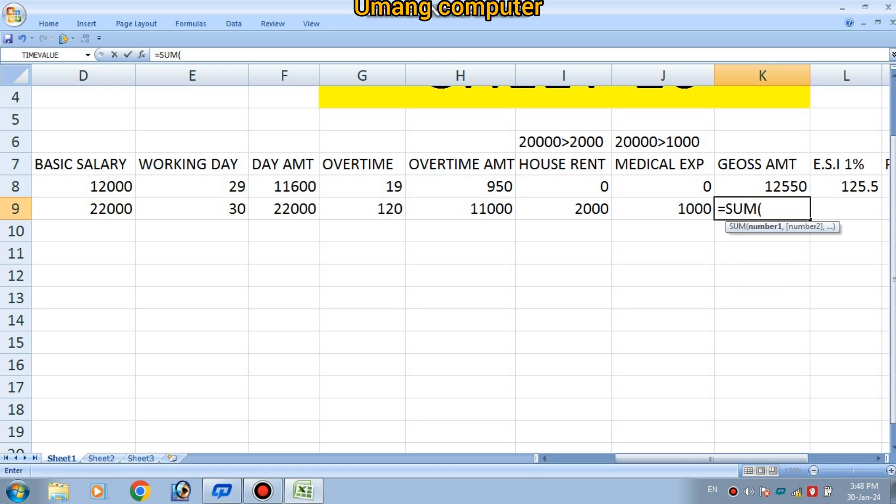
left_click(284, 209)
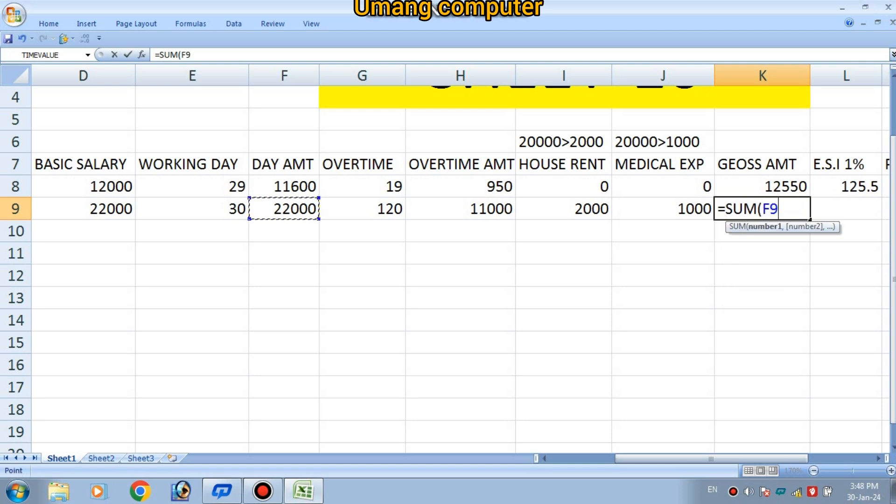
type(",")
left_click(461, 209)
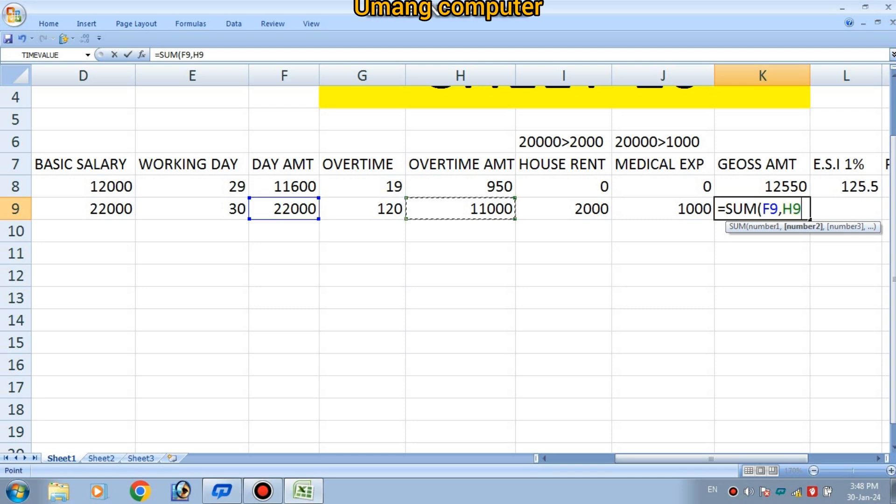
type(",")
left_click(563, 209)
type(",")
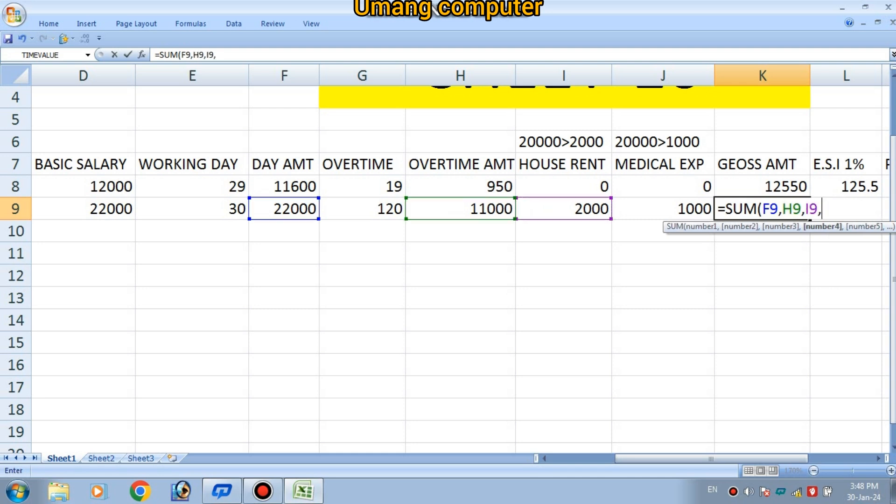
left_click(663, 209)
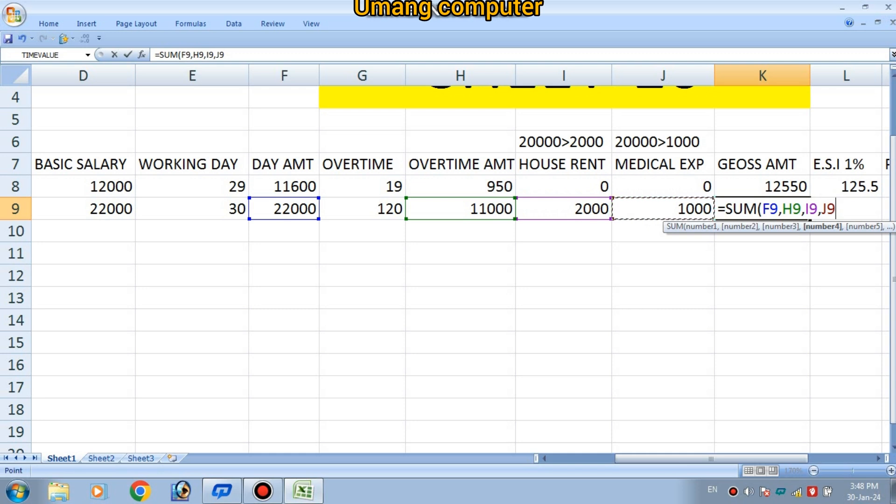
type(")")
key("Return")
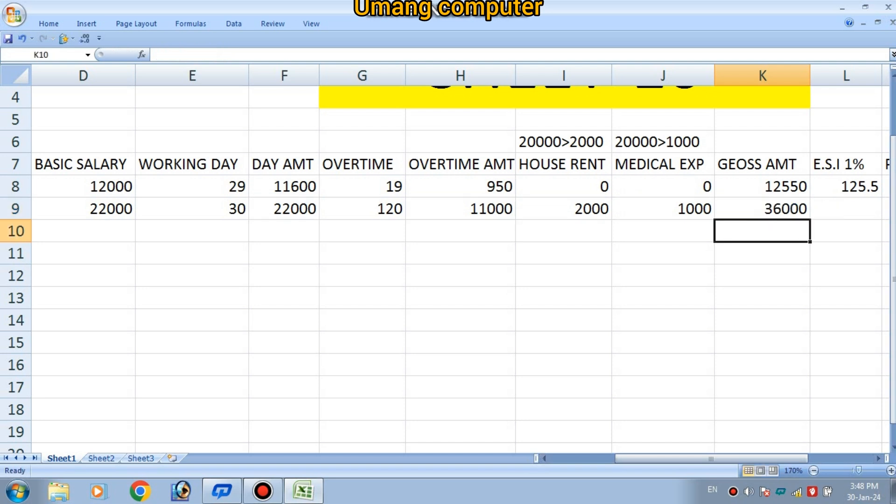
- Calculate the second employee's 1% E.S.I deduction in L9 from the gross amount with the formula =K9*1/100
left_click_drag(711, 459, 752, 459)
key("Right")
key("Up")
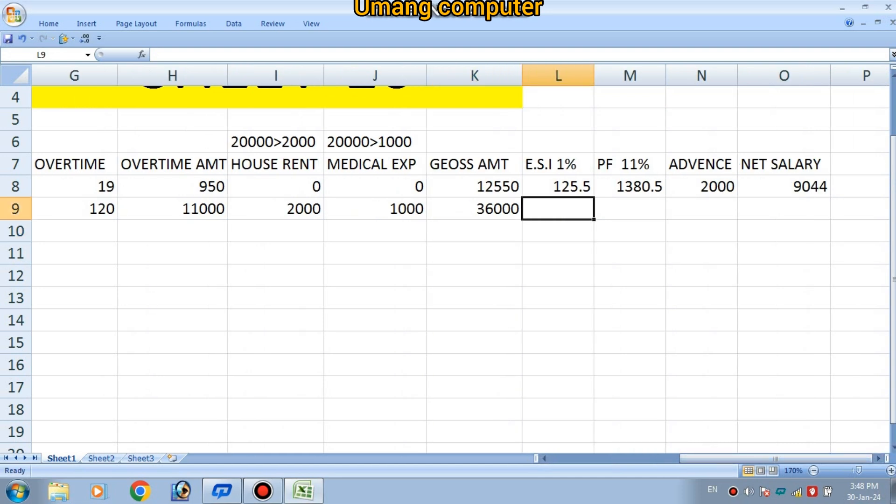
type("=")
key("Left")
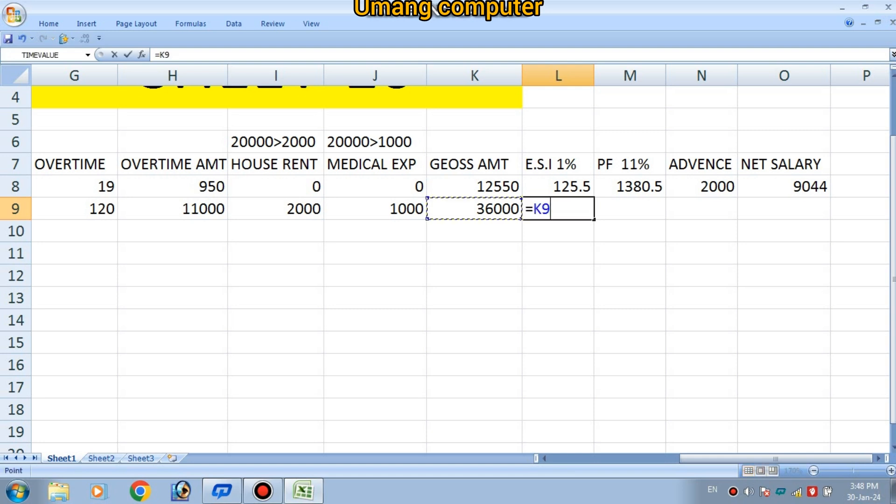
type("*11")
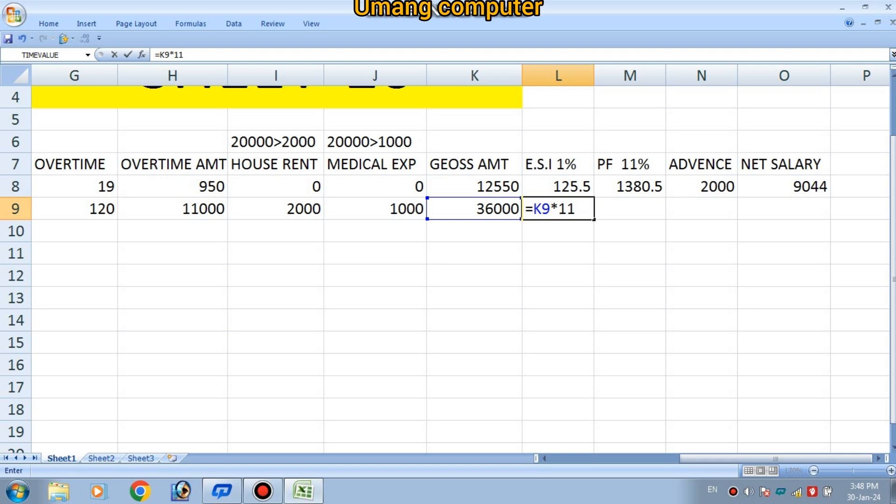
key("BackSpace")
type("/100")
key("Return")
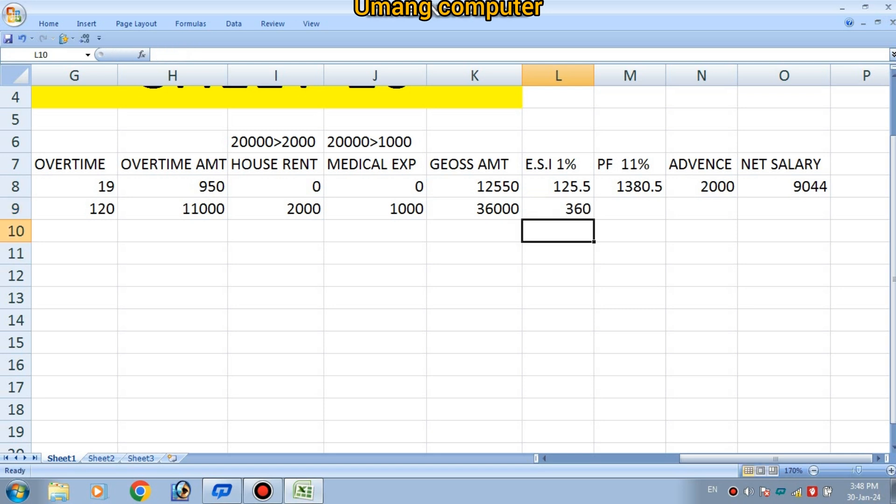
- Calculate the second employee's 11% PF deduction in M9 from the gross amount with the formula =K9*11/100
key("Up")
key("Right")
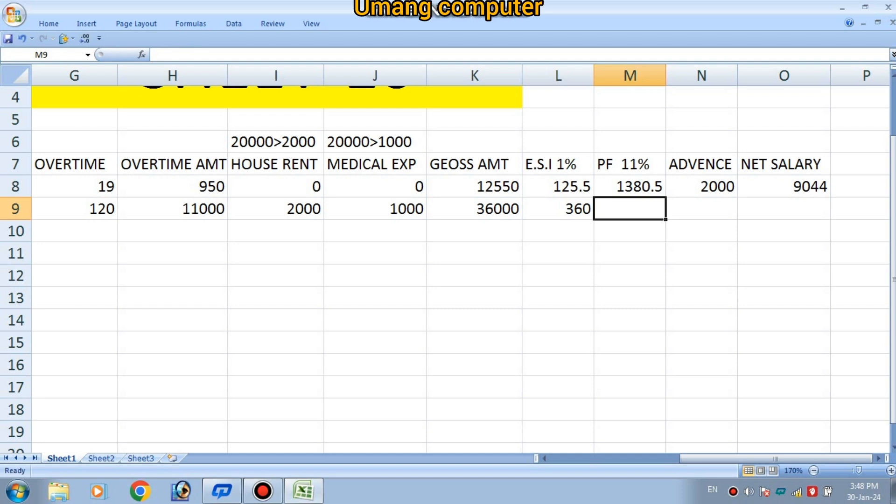
type("=")
key("Left")
key("Left")
key("Left")
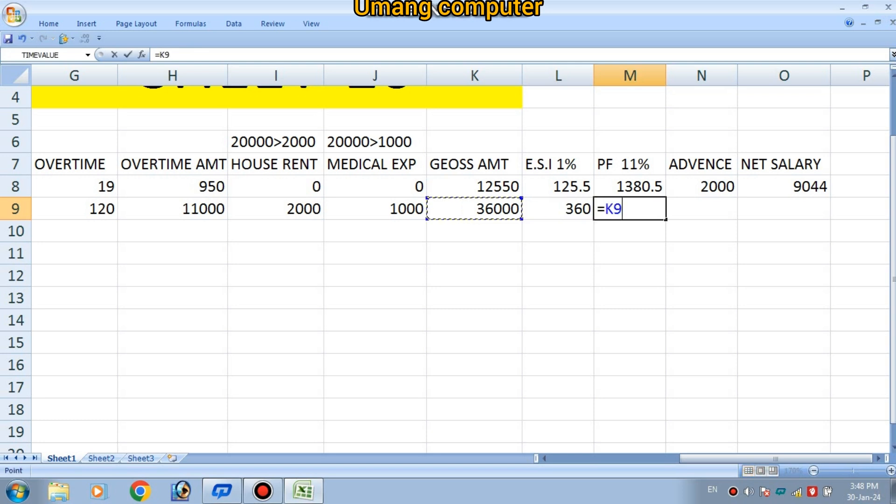
key("Right")
type("*11/100")
key("Return")
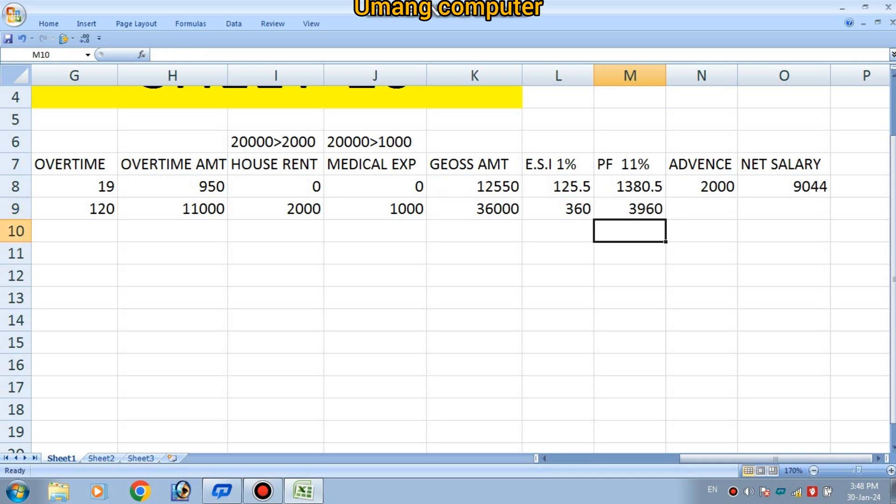
- Enter 0 as the second employee's advance in N9
left_click(701, 208)
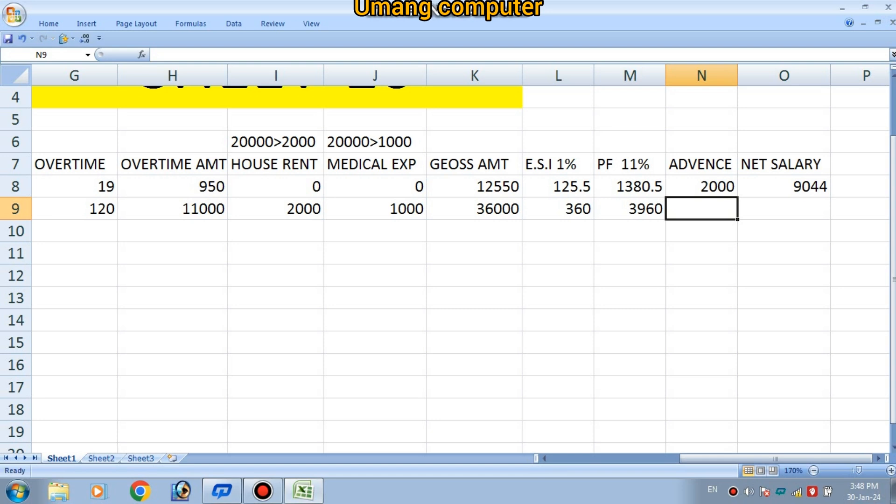
type("0")
key("Tab")
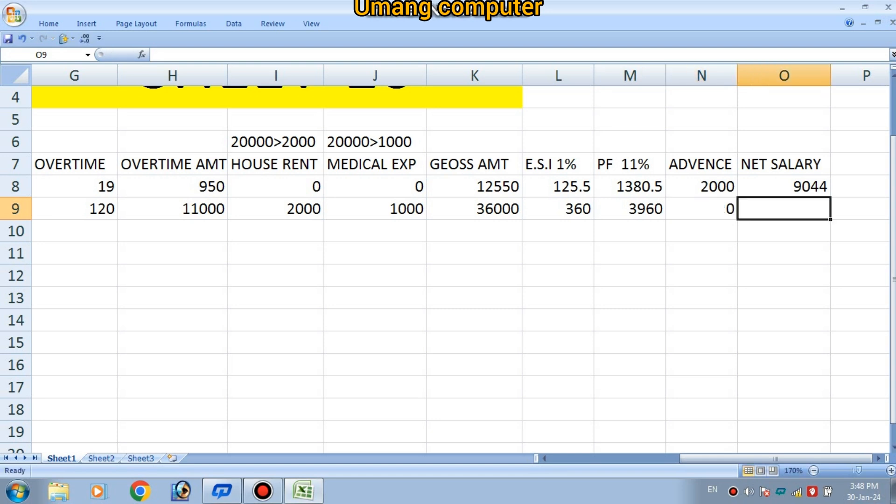
- Calculate the second employee's net salary in O9 by subtracting E.S.I, PF and advance from the gross amount with the formula =K9-L9-M9-N9
type("=")
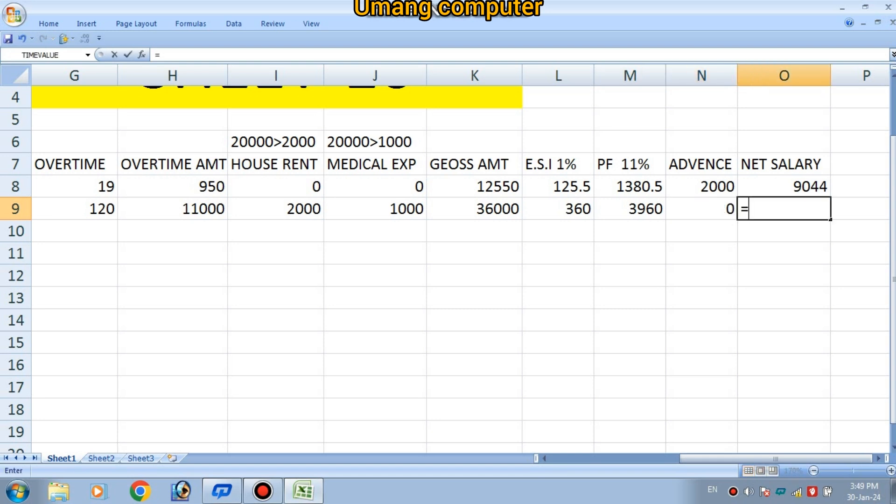
key("Left")
key("Left")
key("Left")
key("Left")
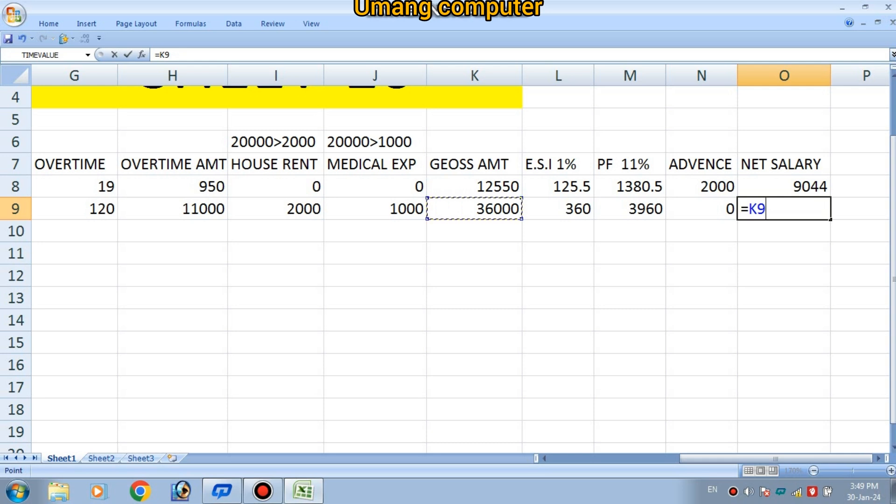
type("-")
key("Left")
key("Left")
key("Left")
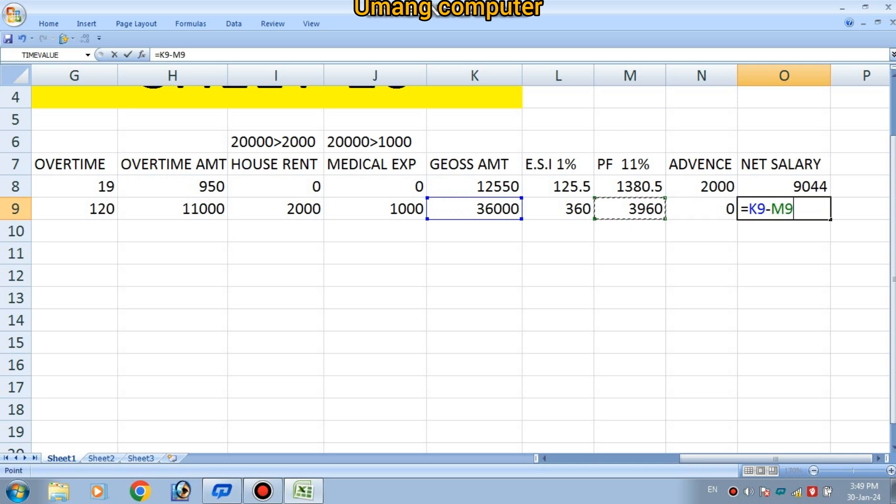
type("-")
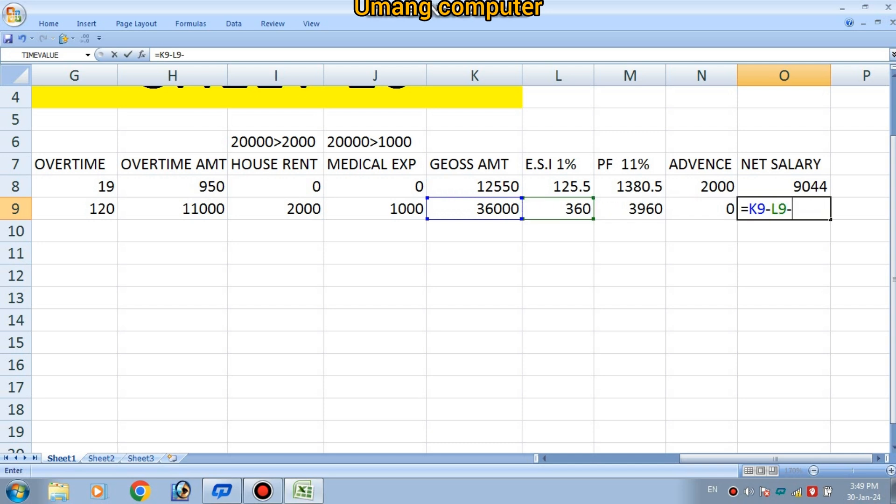
key("Left")
key("Left")
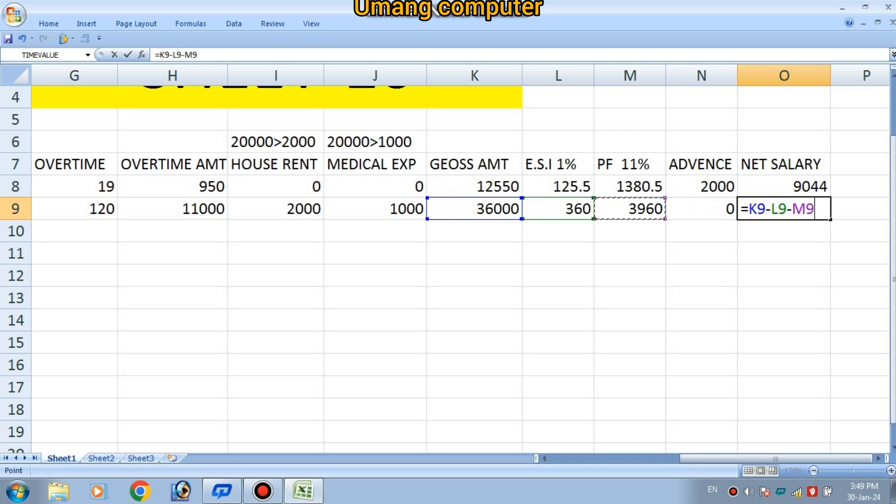
type("-")
key("Left")
key("Return")
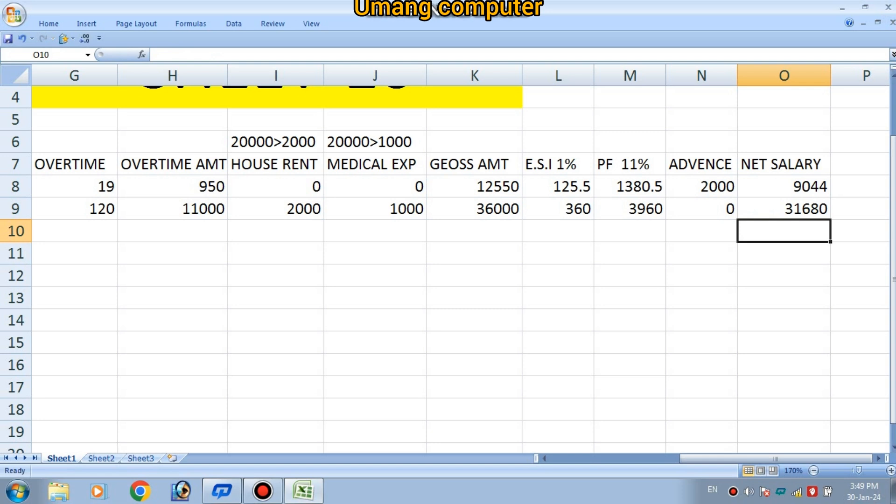
left_click(785, 209)
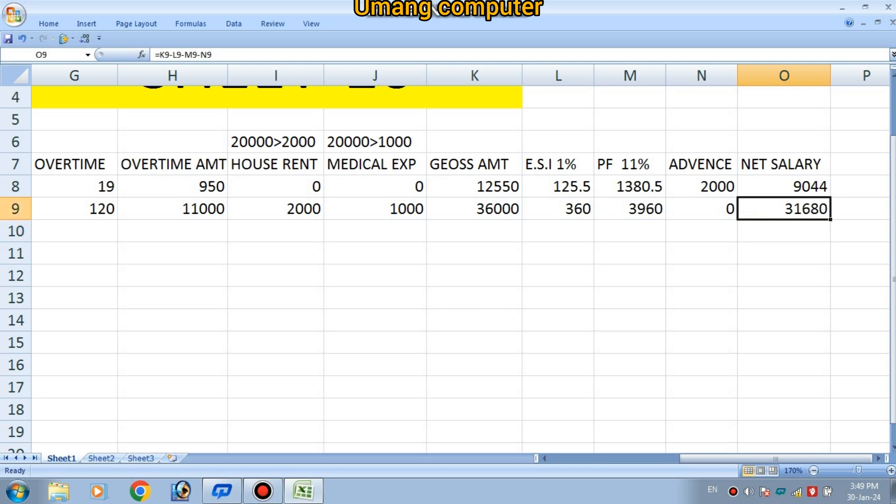
- Enter the basic salaries 354654, 25000, 54685, 1200 and 458 in D10:D14 for employees 1003 to 1007
scroll(460, 261, "down", 1)
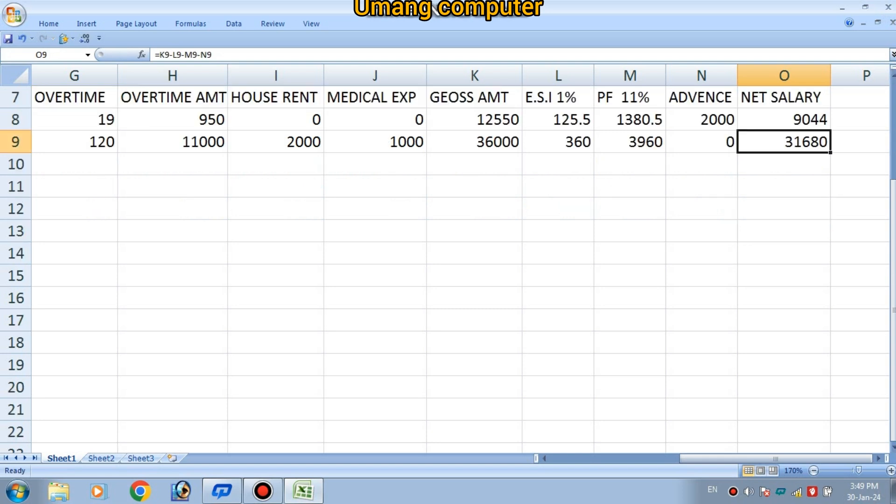
left_click_drag(775, 458, 669, 458)
left_click(275, 187)
key("Up")
type("354654")
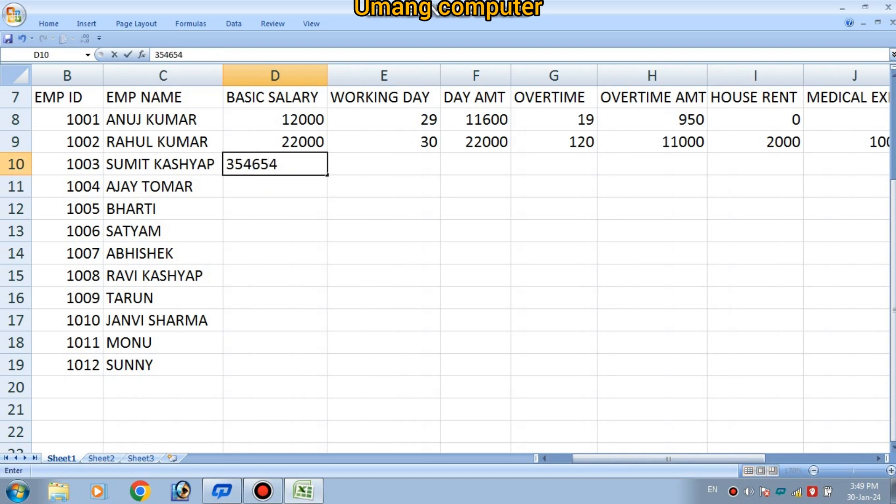
key("Return")
type("25000")
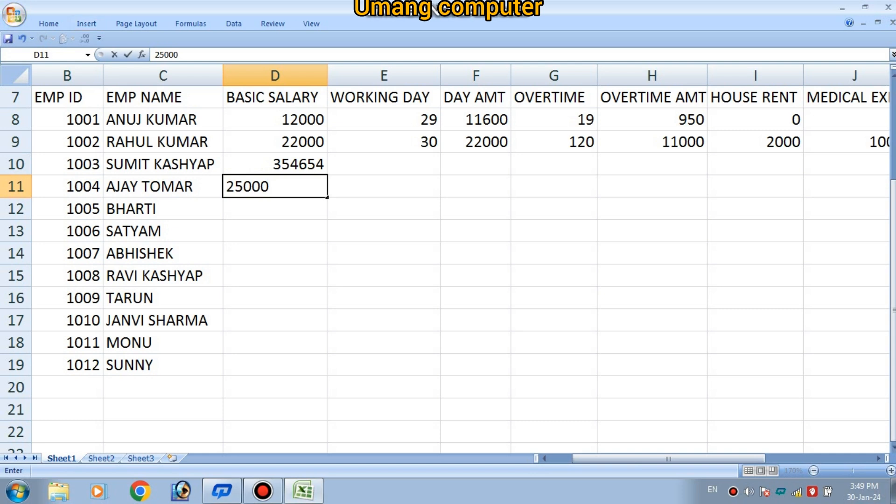
key("ctrl+Return")
left_click(275, 208)
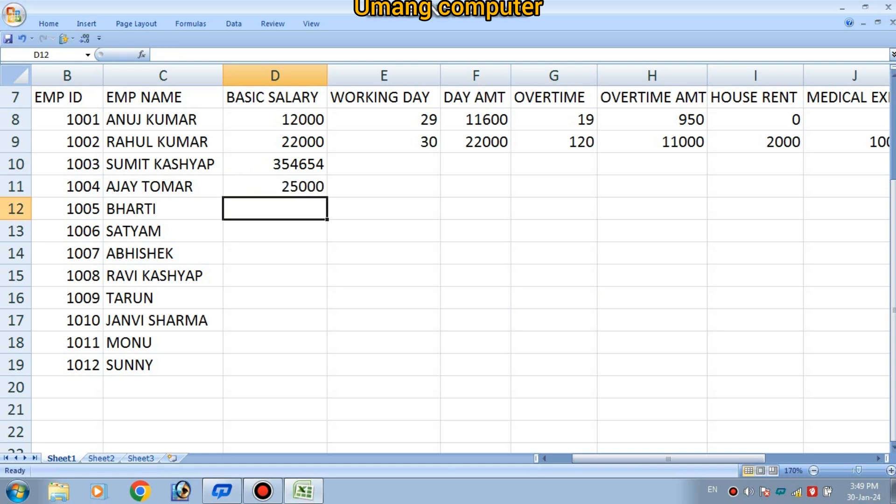
type("54685")
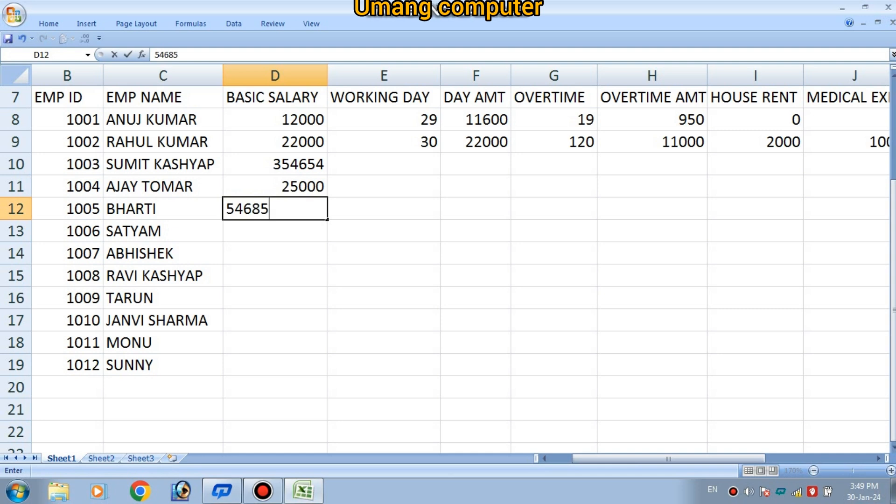
key("Return")
type("1200")
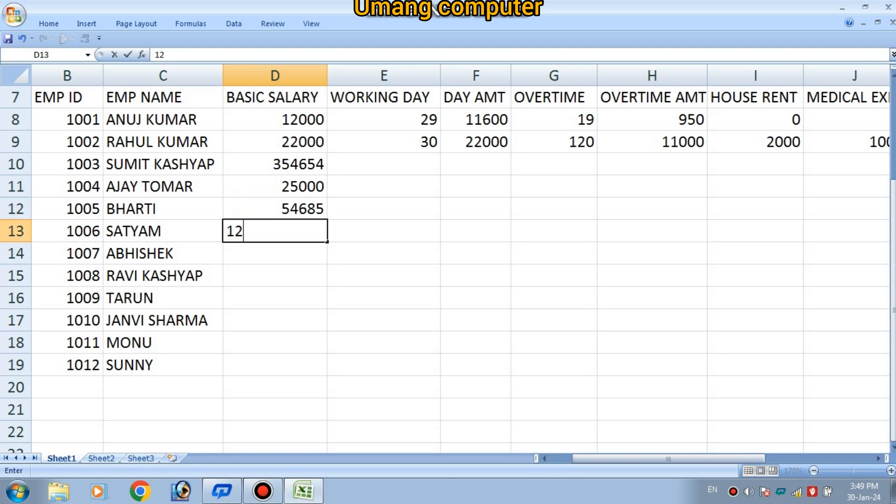
key("Return")
type("458")
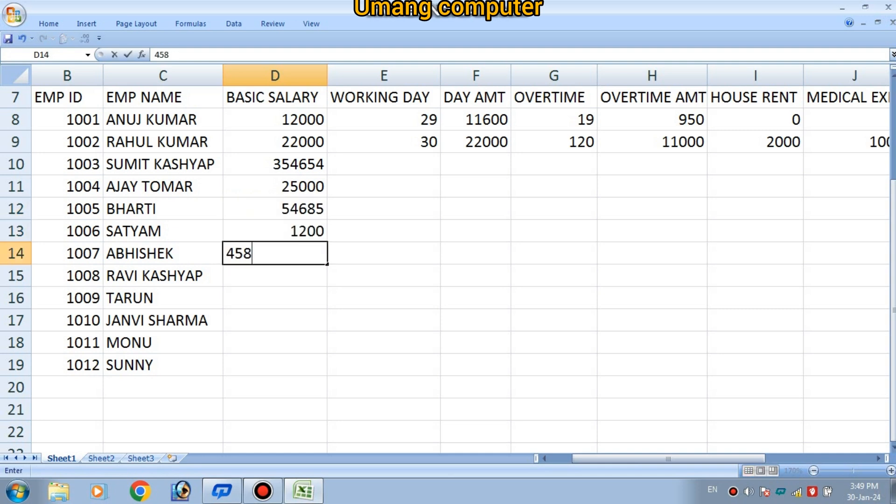
key("Return")
- Enter the basic salaries 25522, 415653, 58652, 5265 and 52863 in D15:D19 for employees 1008 to 1012
type("25522")
key("Return")
type("415653")
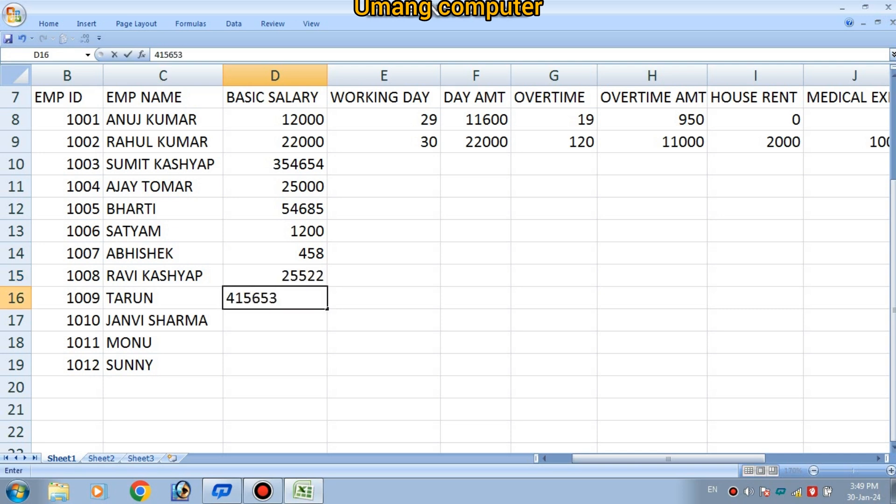
key("Return")
type("586")
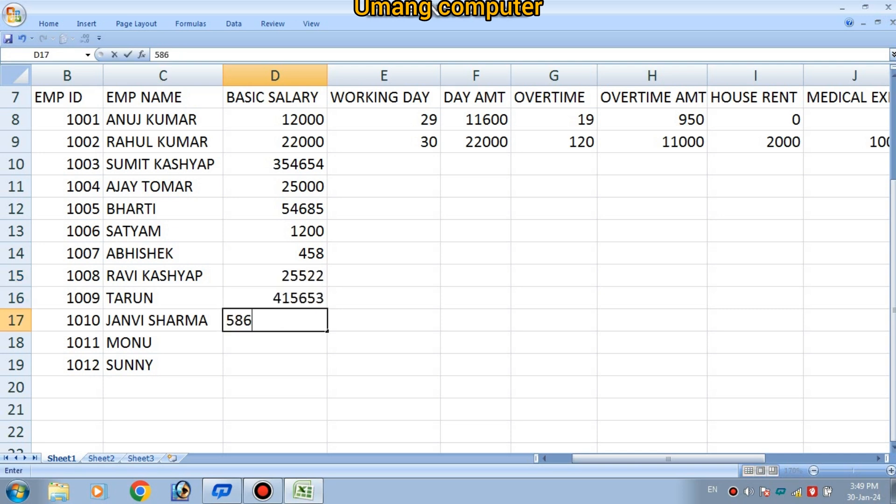
type("52")
key("Return")
type("5265")
key("Return")
type("52863")
key("Return")
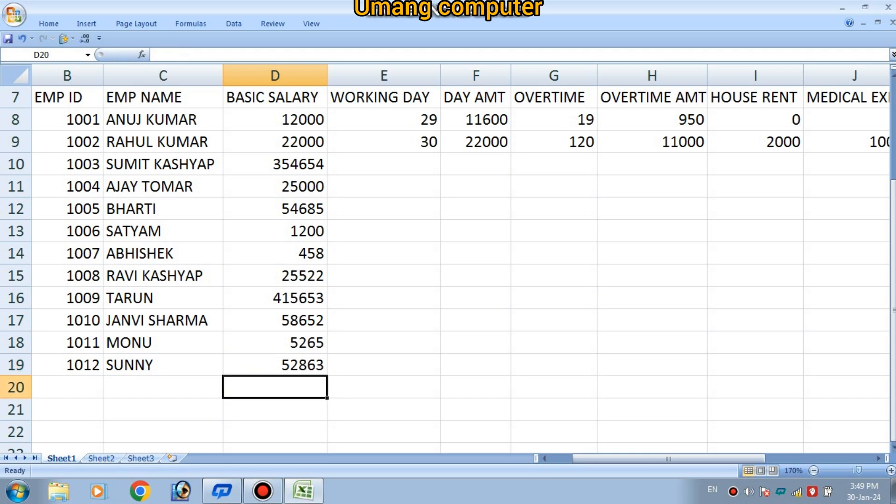
- Enter the working days 25, 30, 13, 30 and 30 in E10:E14 for employees 1003 to 1007
key("Right")
key("Right")
key("Up")
key("Up")
key("Up")
key("Up")
key("Up")
key("Left")
key("Up")
key("Up")
key("Up")
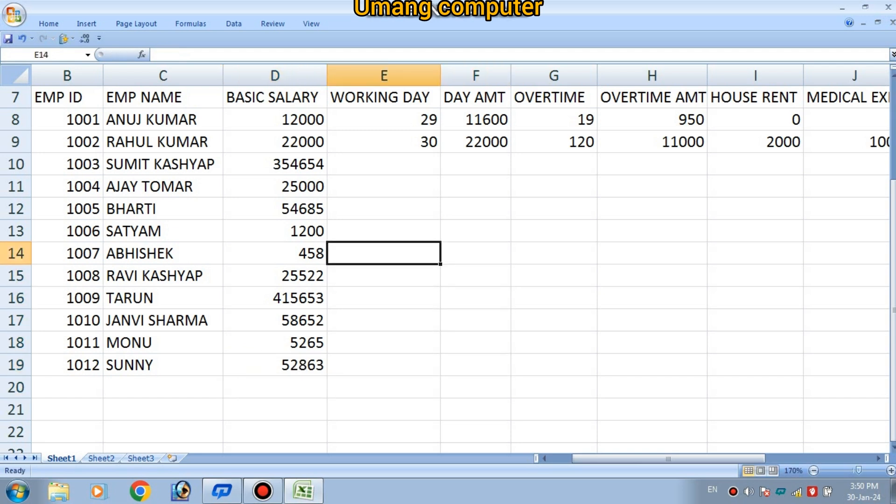
key("Up")
key("Up")
type("25")
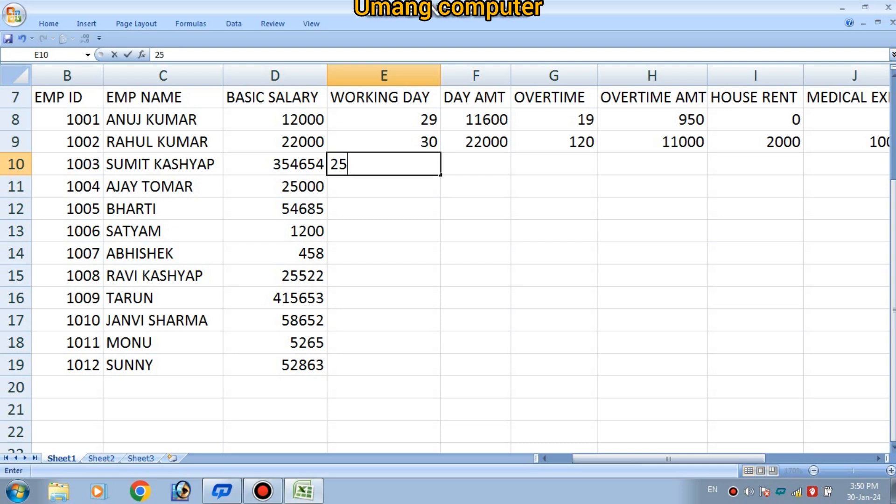
key("Return")
type("30")
key("Return")
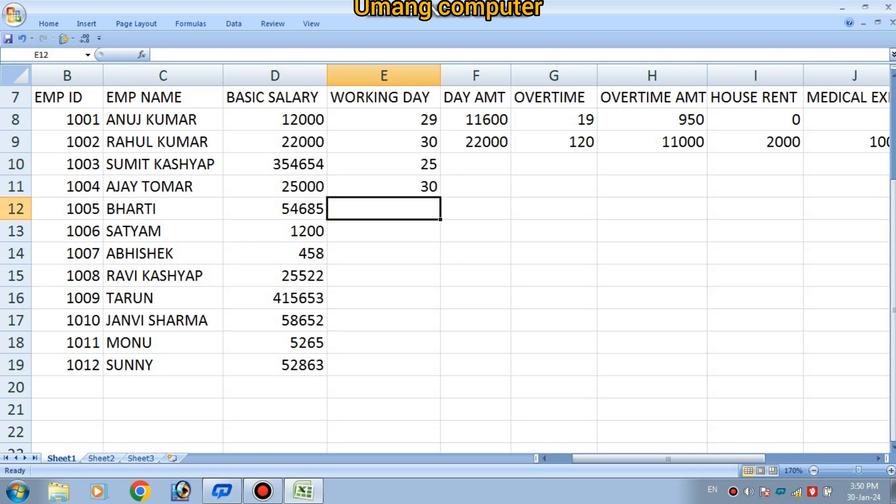
type("13")
key("Return")
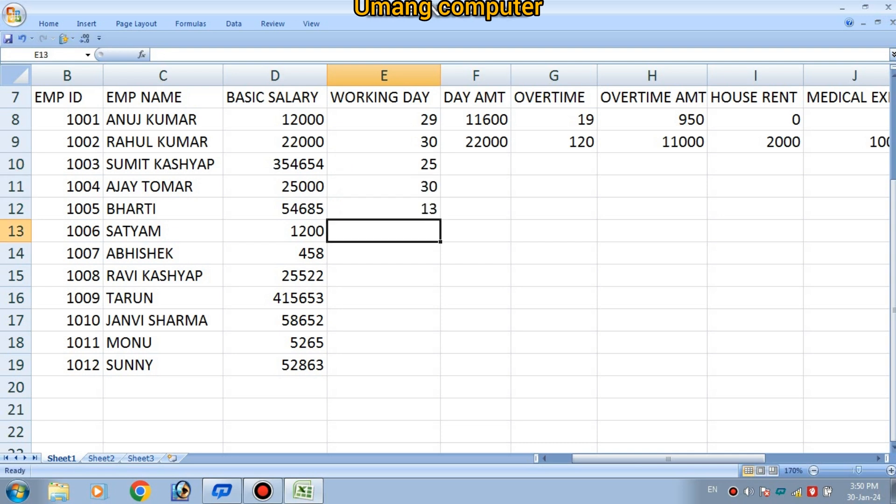
type("30")
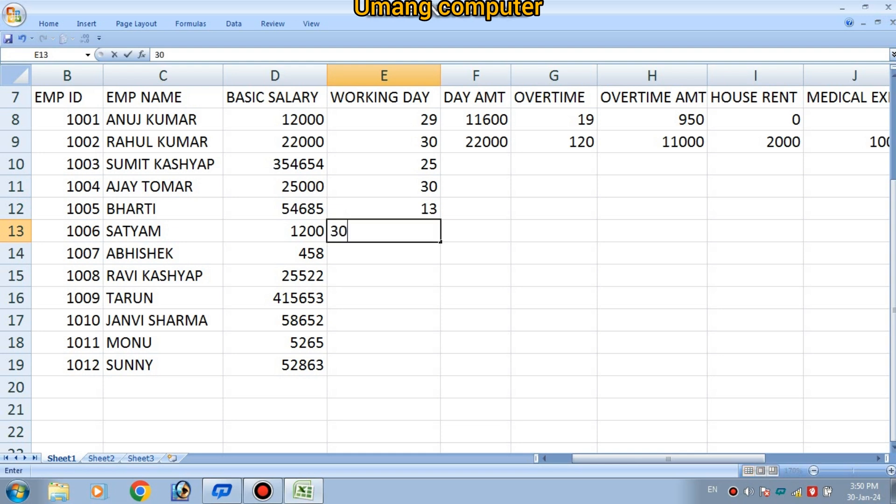
key("Return")
type("30")
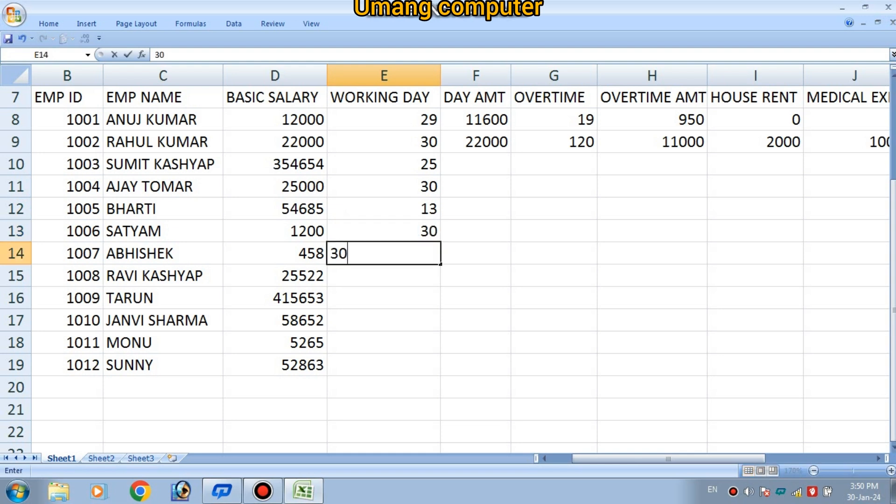
key("Return")
- Enter the working days 12, 11, 25, 30 and 30 in E15:E19 for employees 1008 to 1012
type("12")
key("Return")
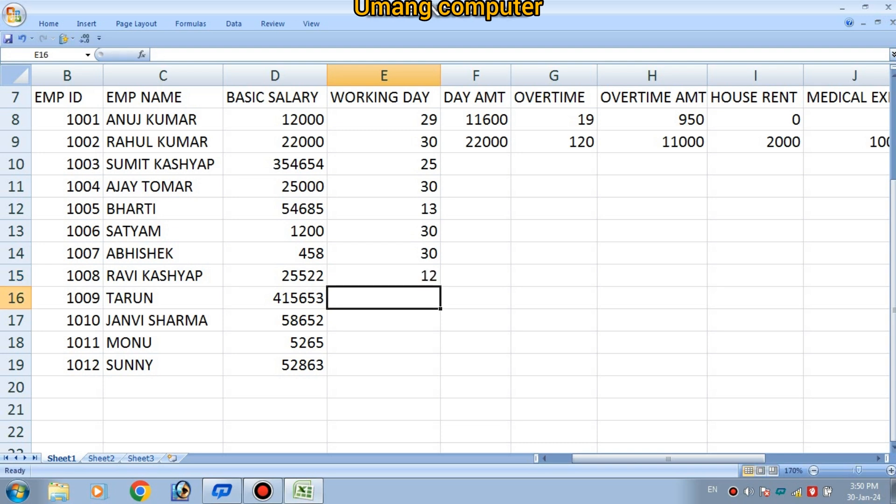
type("1")
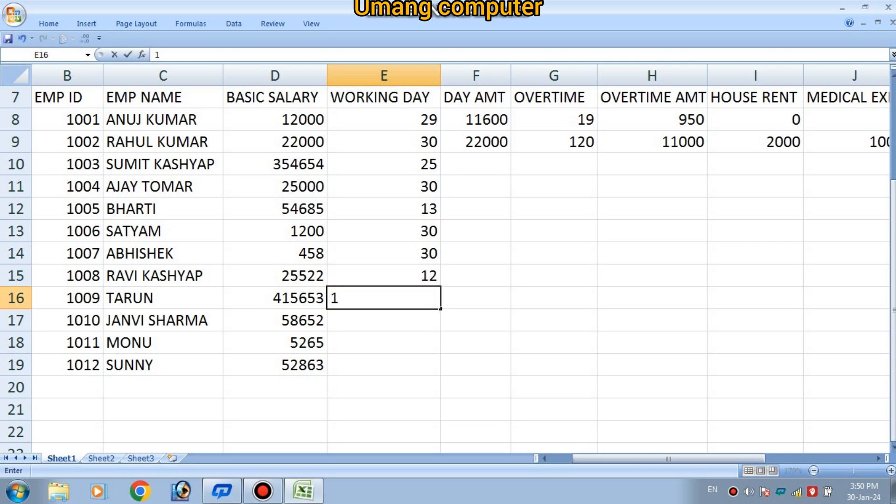
type("1")
key("Return")
type("25")
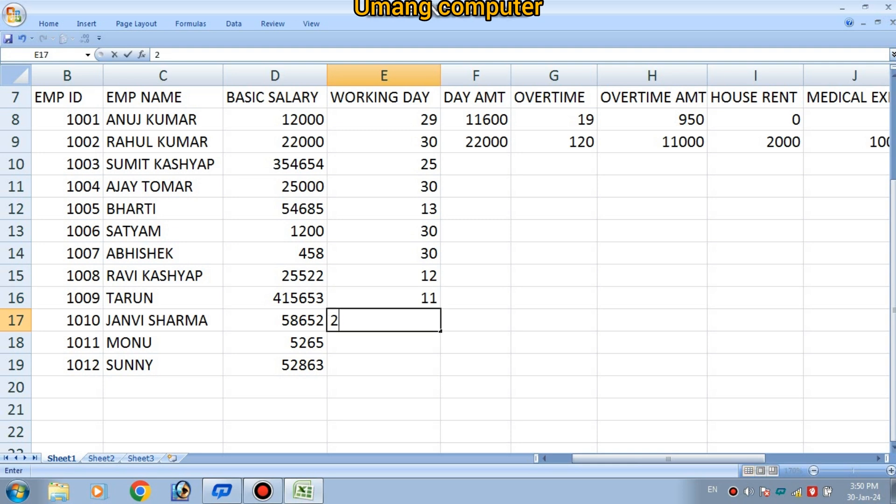
key("Return")
type("30")
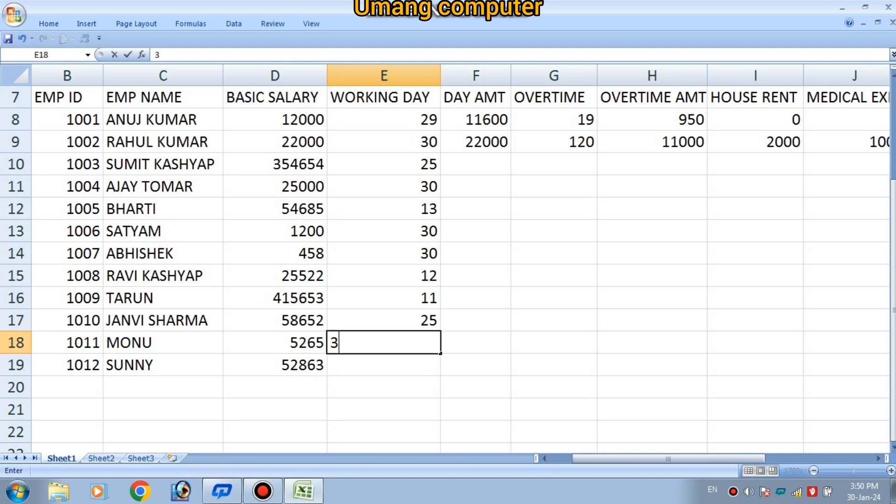
key("Return")
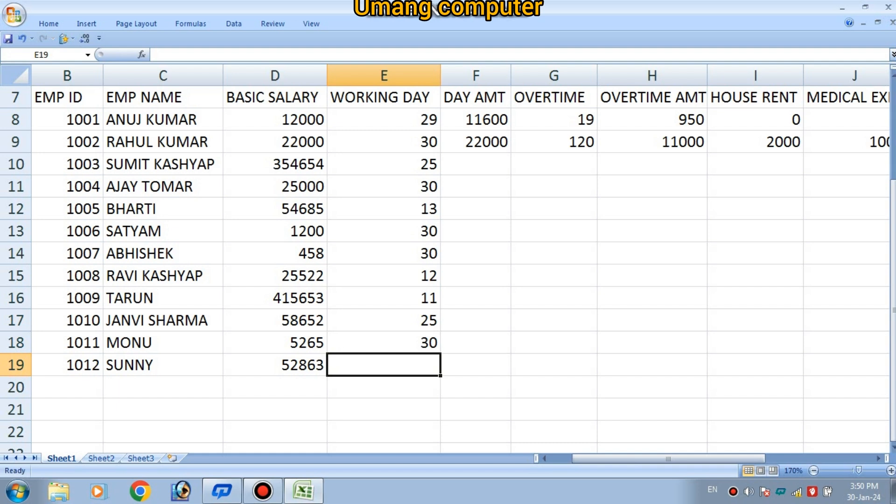
type("30")
key("Return")
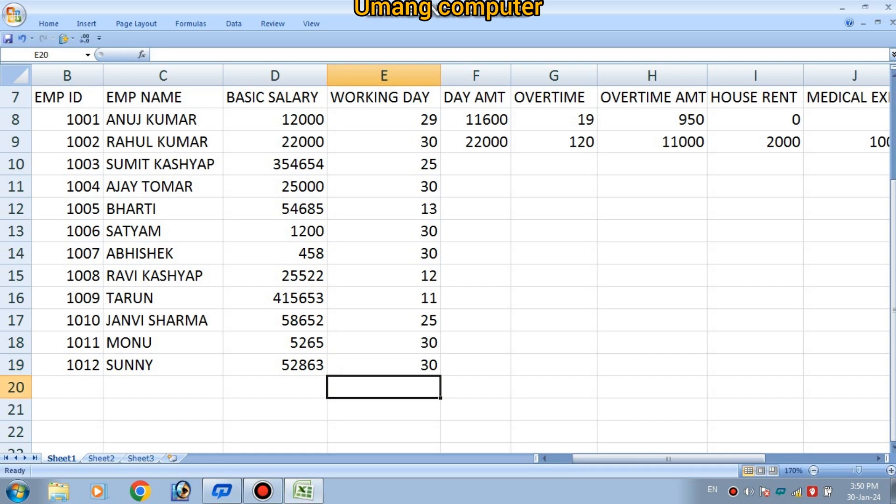
- Fill the day amount formula from F9 down to F19 for the remaining employees
left_click(475, 164)
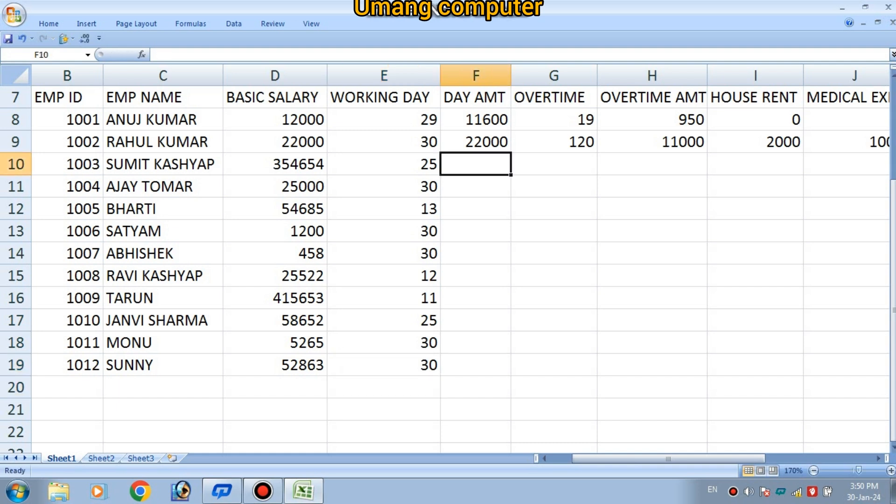
key("Up")
left_click_drag(511, 153, 511, 373)
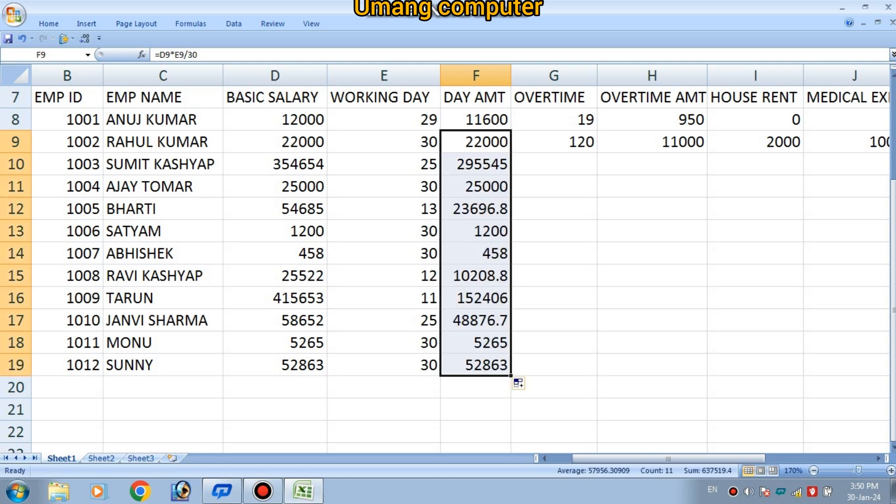
- Enter the overtime hours 5, 596, 56, 56 and 5 in G10:G14 for employees 1003 to 1007
left_click(554, 164)
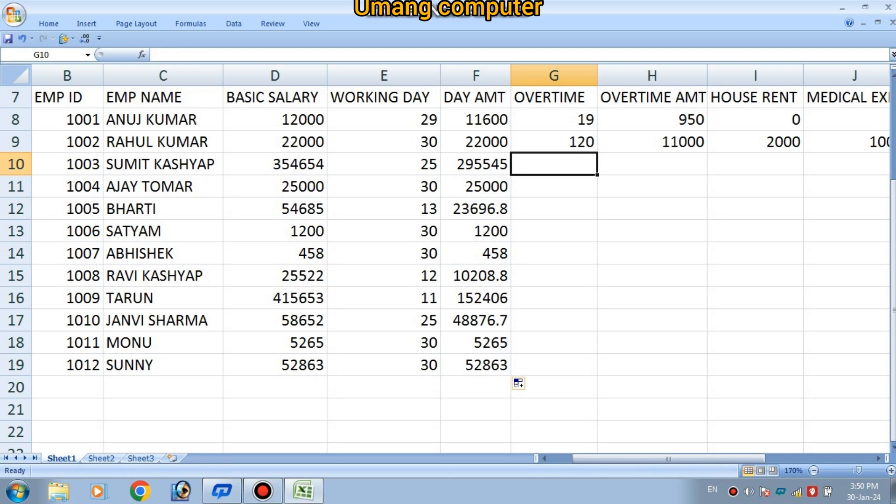
type("5")
key("Return")
type("5")
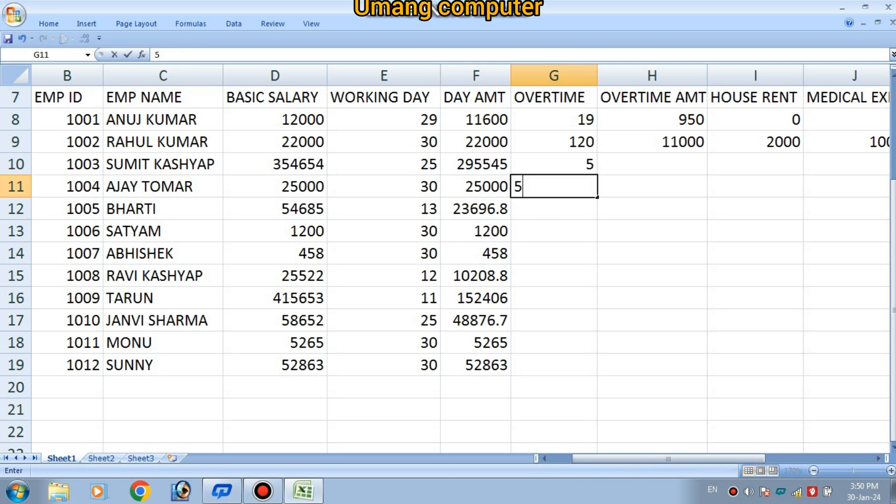
type("96")
key("Return")
type("56")
key("Return")
type("56")
key("Return")
type("5")
key("Return")
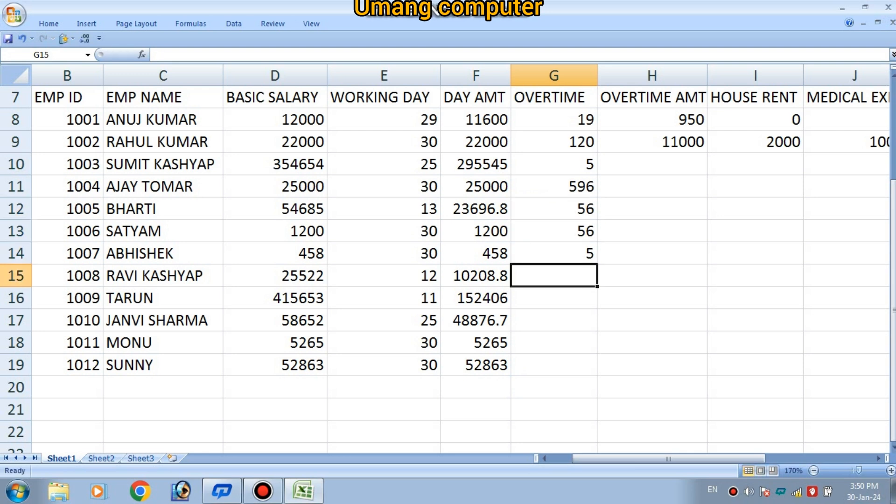
- Fill the overtime amount formula from H9 down to H19 for the remaining employees
left_click(652, 276)
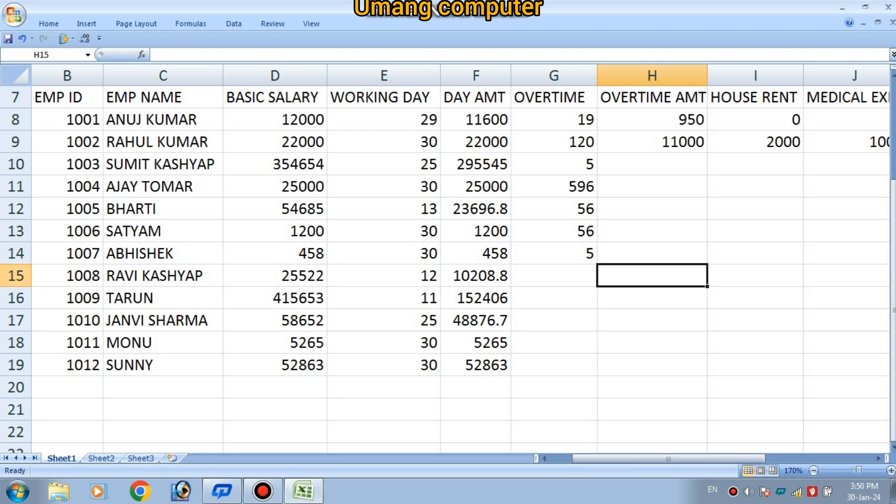
left_click(652, 142)
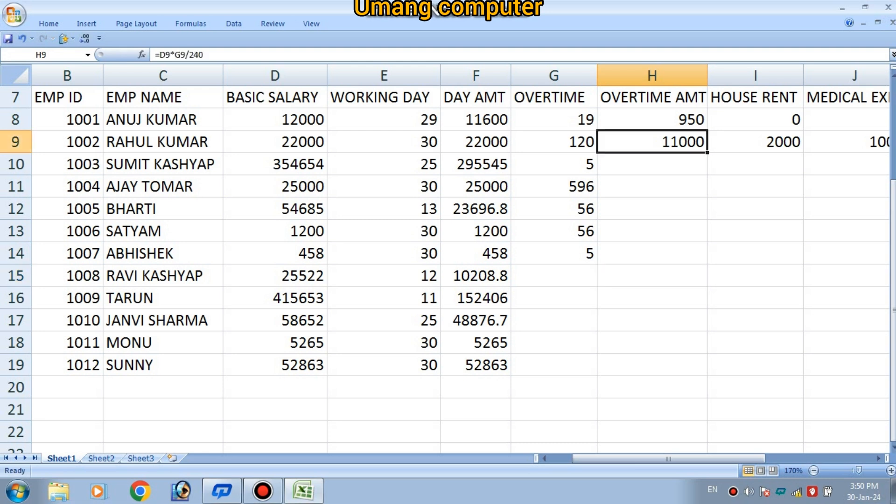
left_click_drag(707, 152, 708, 371)
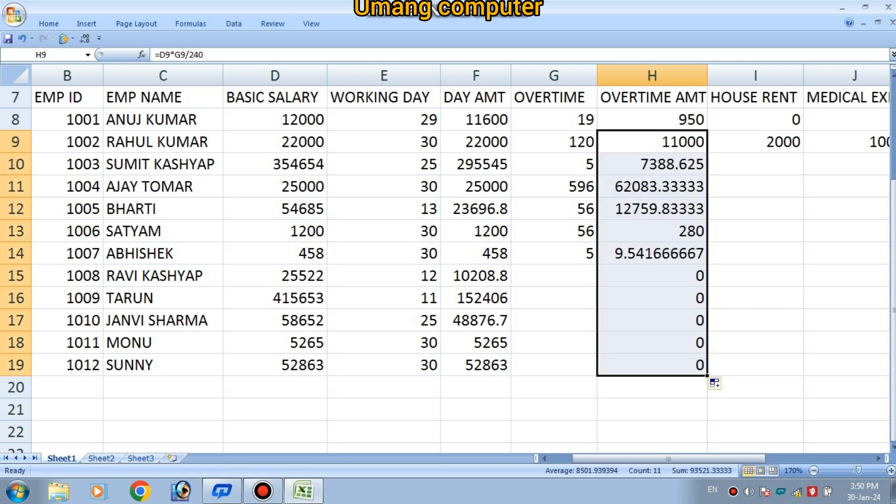
- Enter the overtime hours 58, 526, 526, 544 and 4 in G15:G19 for employees 1008 to 1012
left_click(652, 276)
left_click(554, 275)
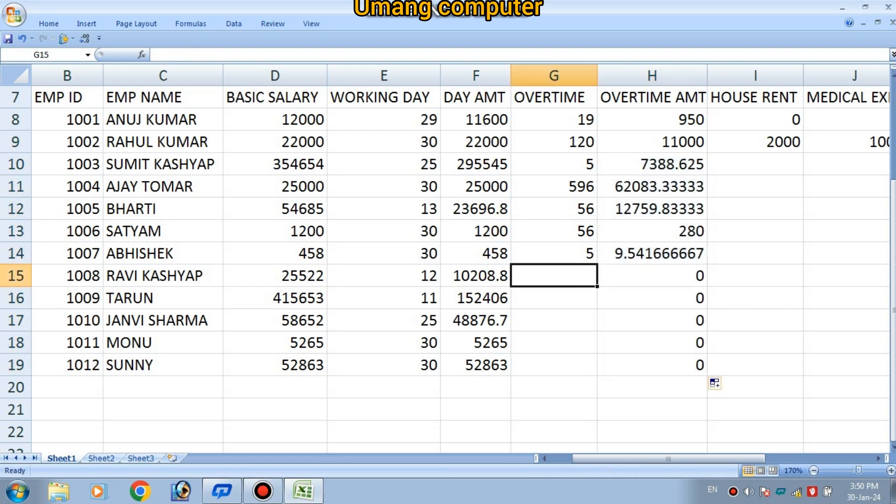
type("58")
key("Return")
type("526")
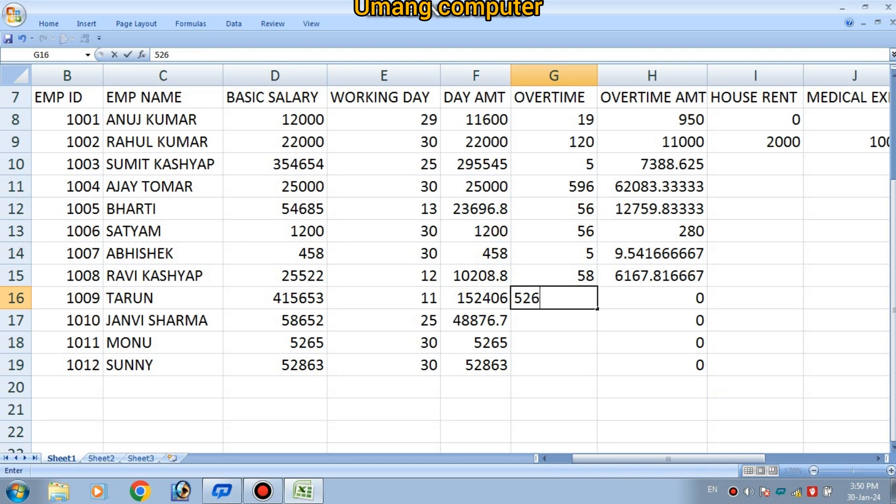
key("Return")
type("526")
key("Return")
key("Return")
type("4")
key("Return")
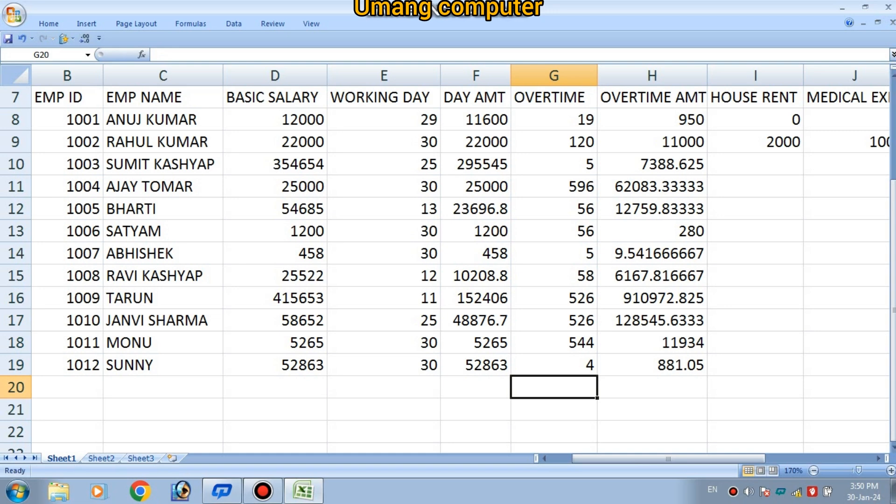
- Fill the house rent formula in I9 and the medical expense formula in J9 down to row 19
key("Right")
key("Right")
key("Right")
key("Up")
key("Up")
key("Left")
key("Up")
key("Up")
key("Up")
key("Up")
key("Up")
key("Up")
key("Up")
key("Up")
key("Up")
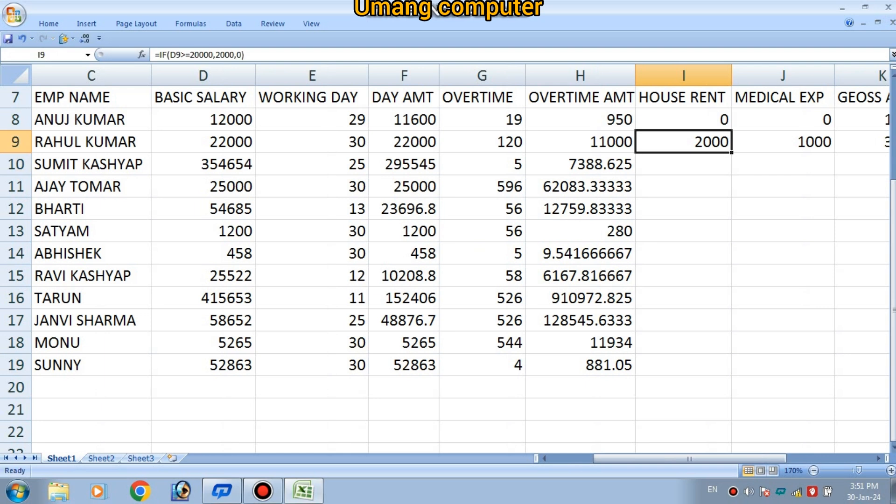
left_click_drag(731, 153, 731, 371)
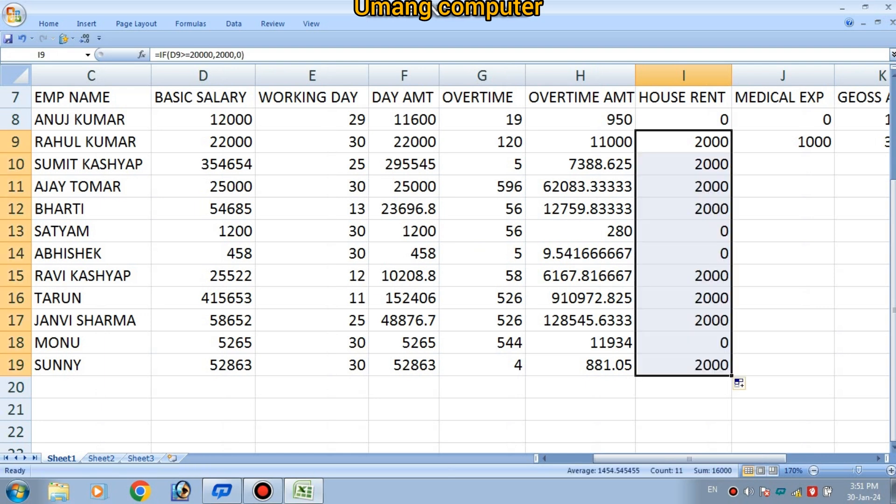
key("Right")
left_click_drag(834, 152, 834, 373)
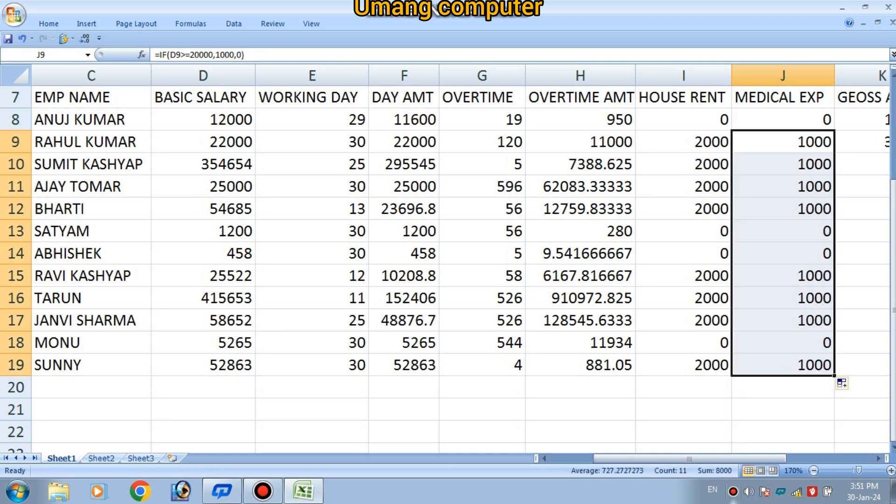
- Fill the gross amount formula in K9 and the E.S.I 1% formula in L9 down to row 19
left_click_drag(689, 458, 754, 458)
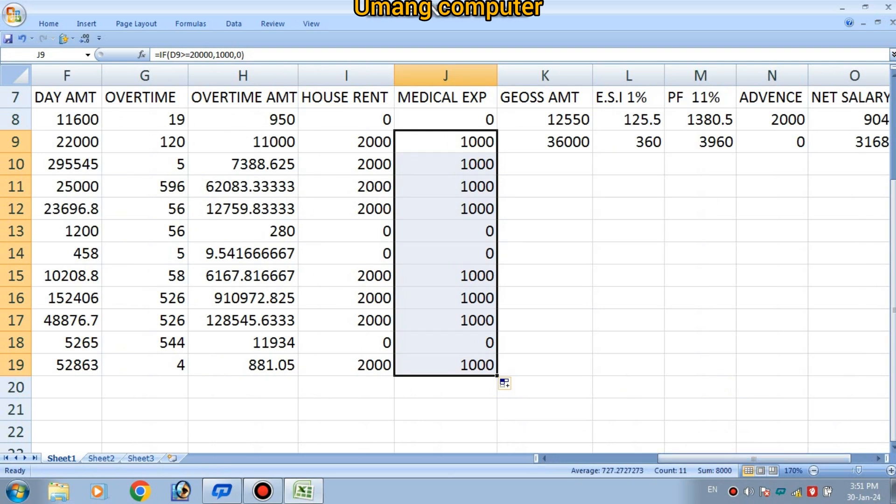
left_click(545, 141)
left_click_drag(592, 153, 593, 374)
left_click(629, 141)
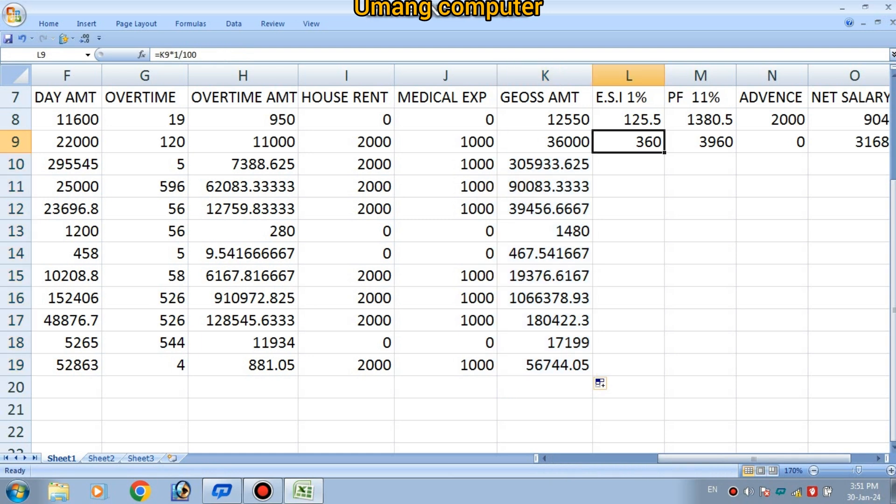
left_click_drag(629, 141, 663, 373)
- Fill the PF 11% formula in M9 and the advance value 0 in N9 down to row 19
left_click(700, 141)
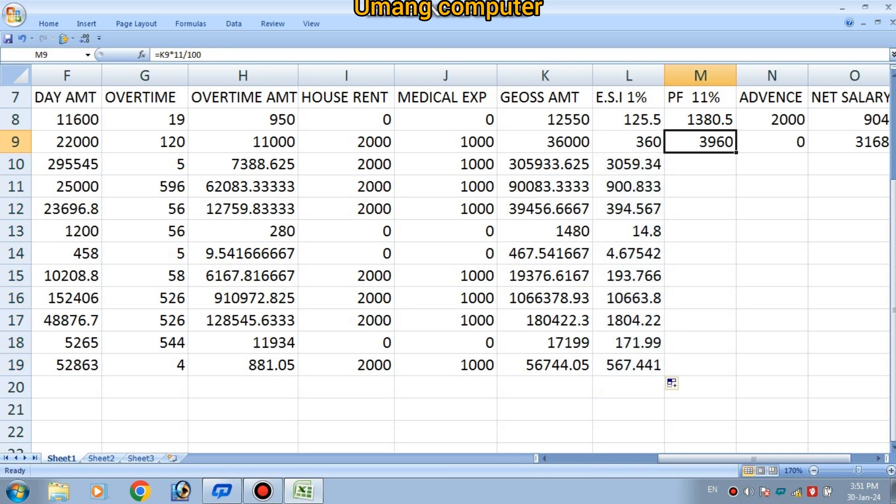
left_click_drag(736, 152, 736, 373)
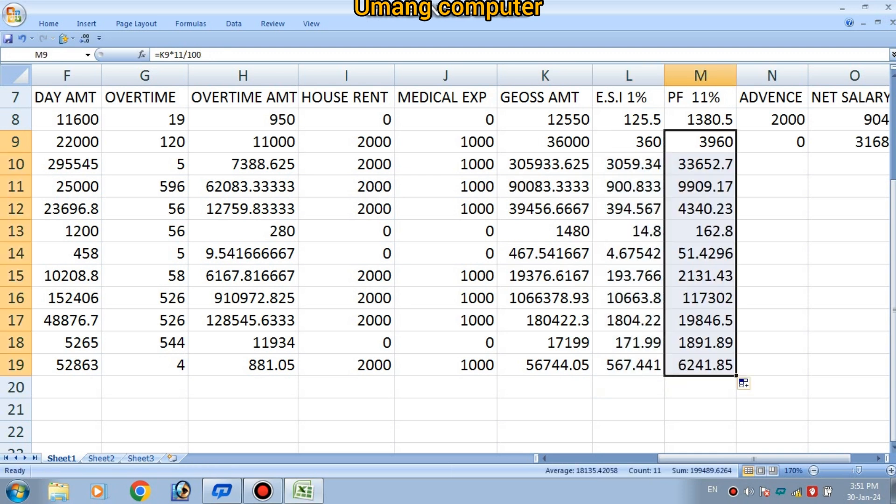
left_click(772, 141)
left_click_drag(808, 152, 816, 371)
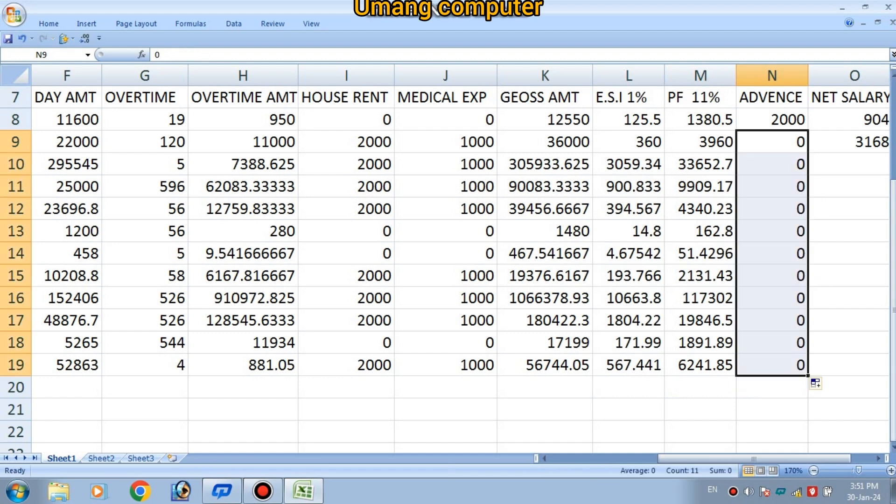
- Fill the net salary formula from O9 down to O19 for the remaining employees
left_click_drag(754, 458, 775, 458)
left_click(784, 163)
left_click(784, 142)
left_click_drag(830, 152, 830, 374)
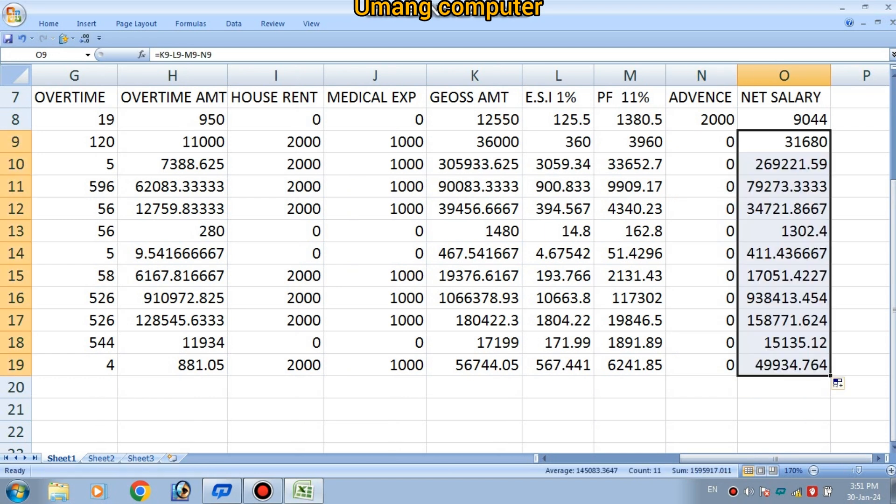
left_click(701, 409)
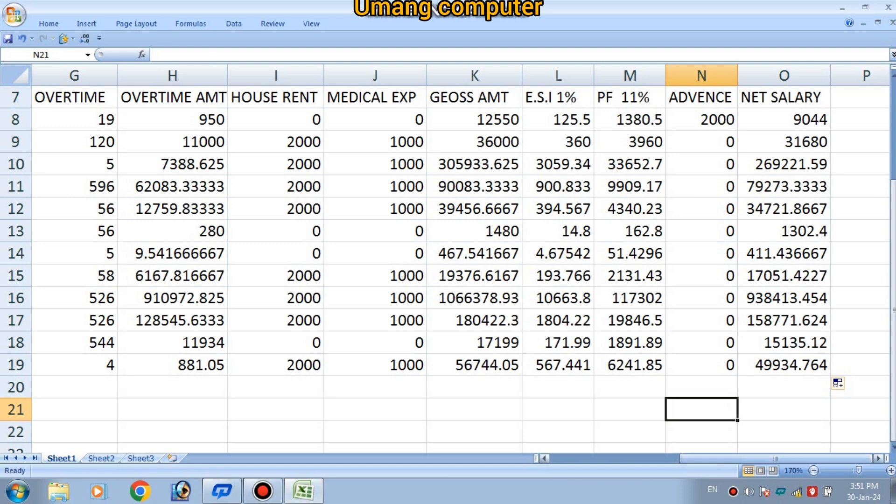
left_click_drag(777, 459, 646, 459)
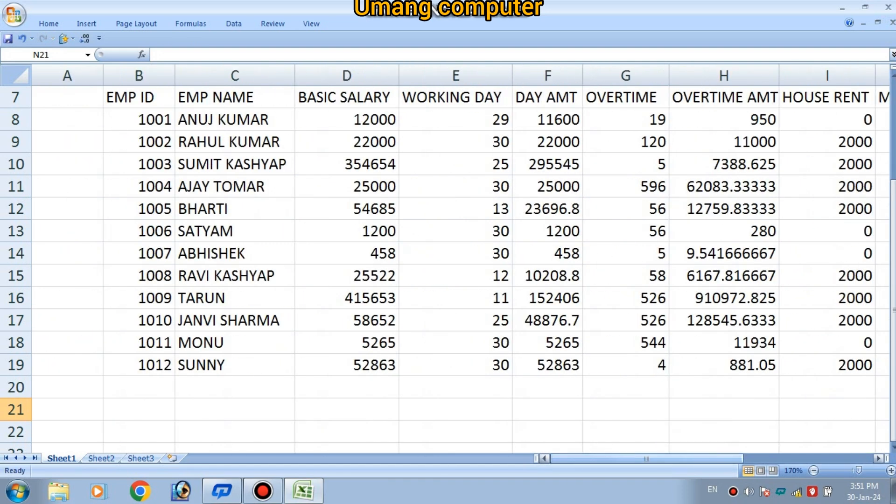
scroll(448, 261, "up", 2)
scroll(448, 261, "down", 2)
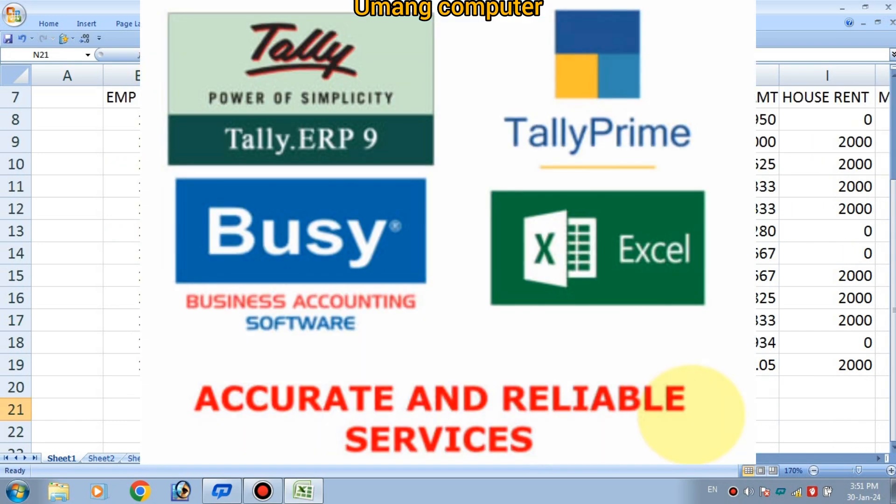
scroll(448, 261, "up", 2)
scroll(449, 261, "down", 5)
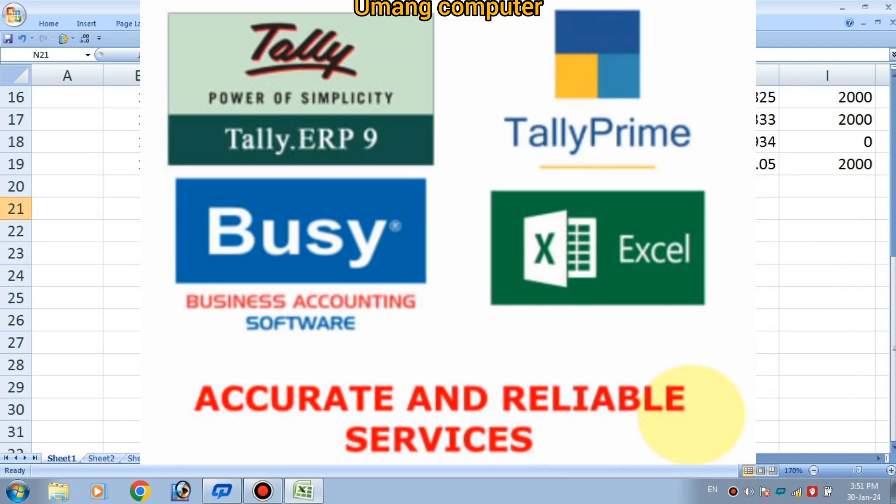